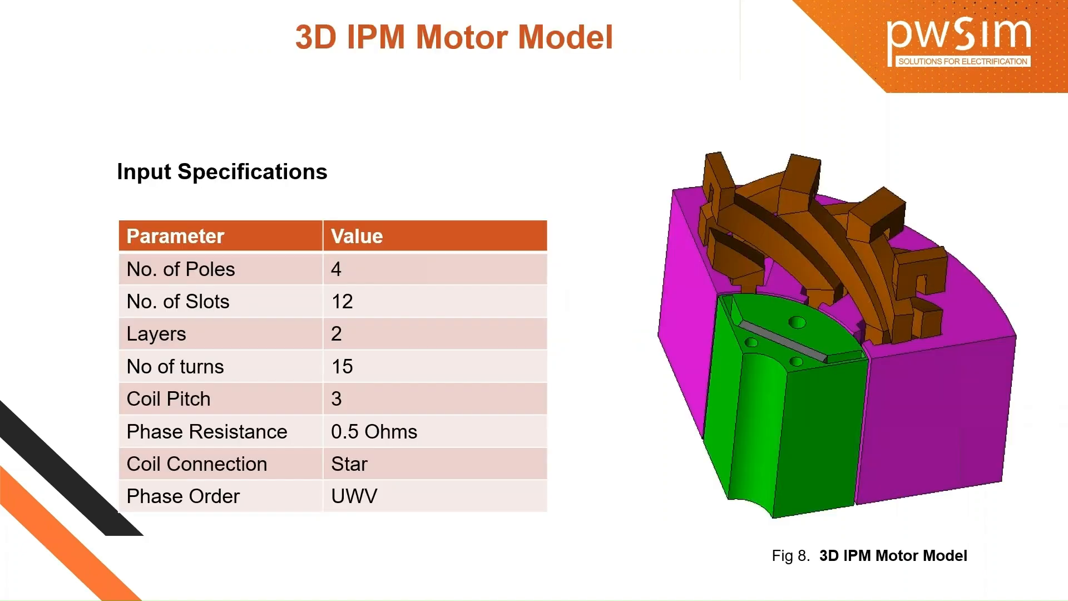
Exit the slide show and switch to the JMAG-Designer window with the JFT066WindingEditor-01 project
key("Left")
key("Escape")
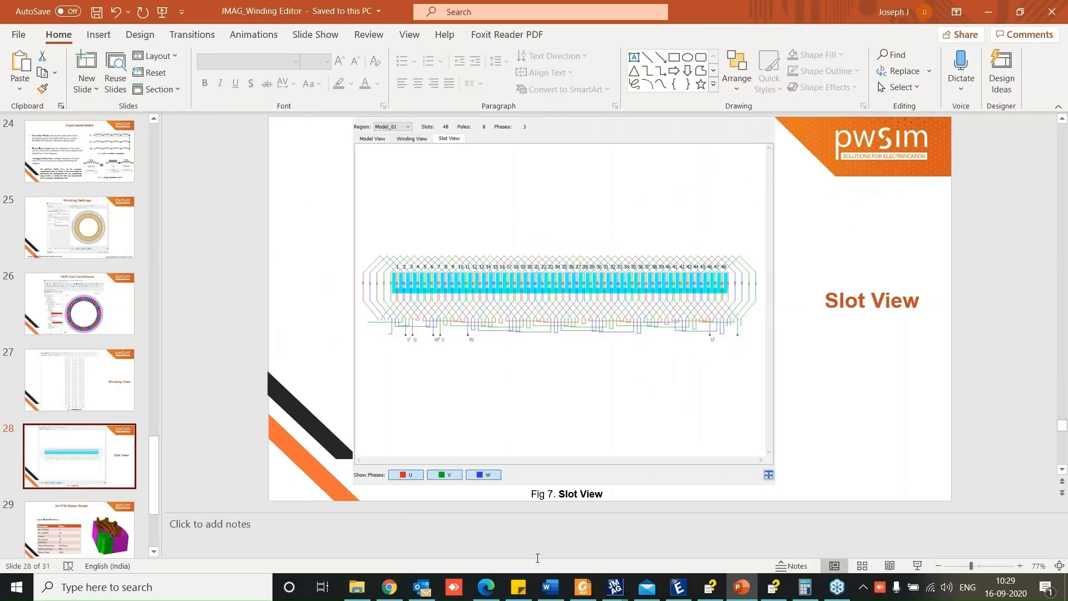
mouse_move(616, 591)
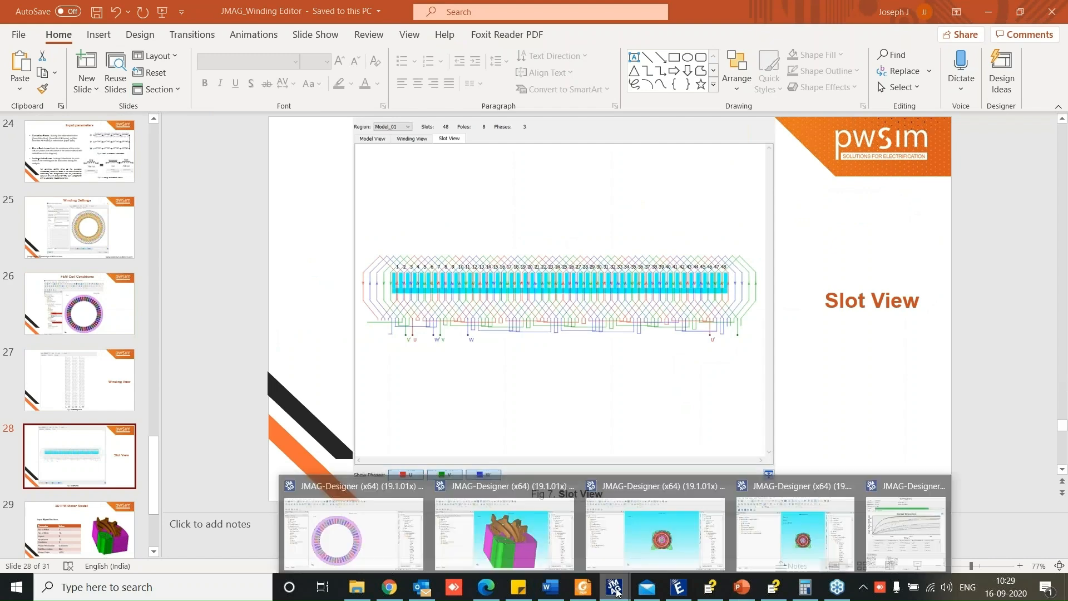
left_click(391, 546)
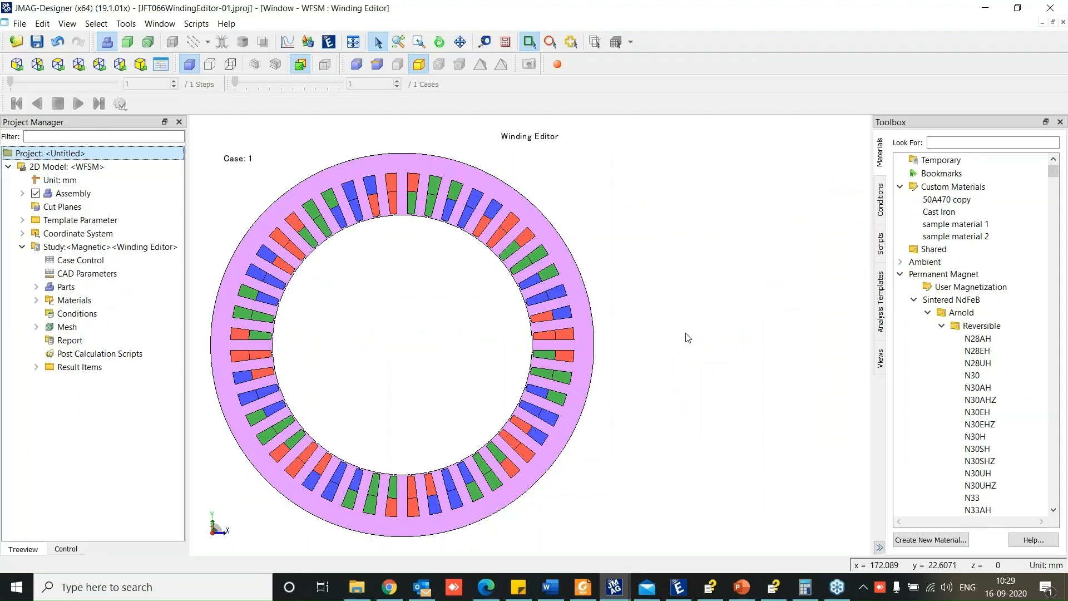
scroll(532, 327, "up", 1)
scroll(802, 324, "up", 1)
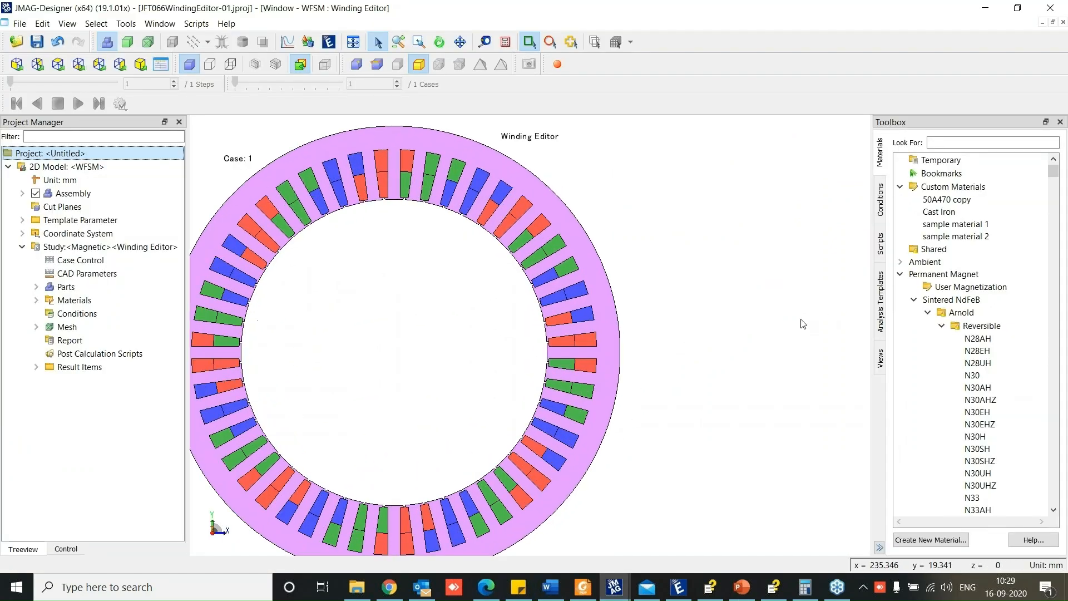
scroll(803, 324, "down", 1)
Add a circuit to the magnetic study "Winding Editor"
left_click(77, 313)
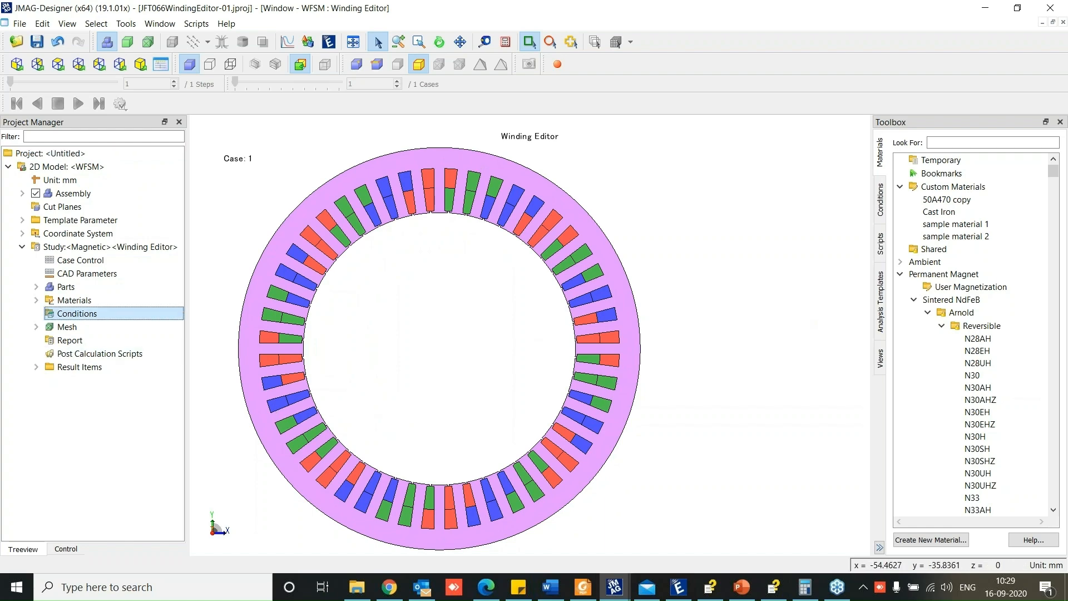
left_click(89, 288)
left_click(136, 249)
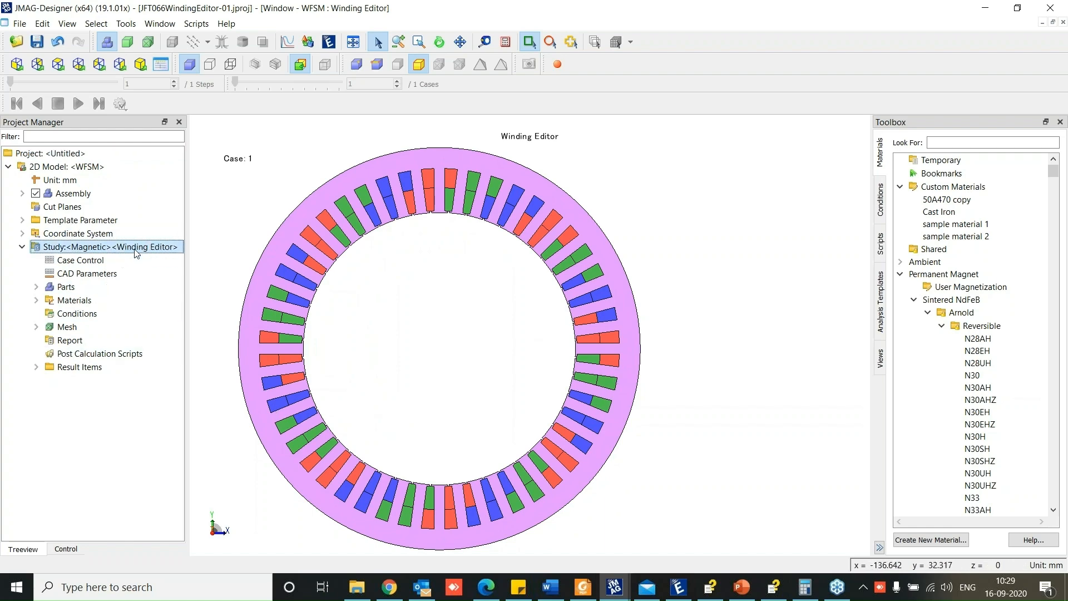
right_click(136, 253)
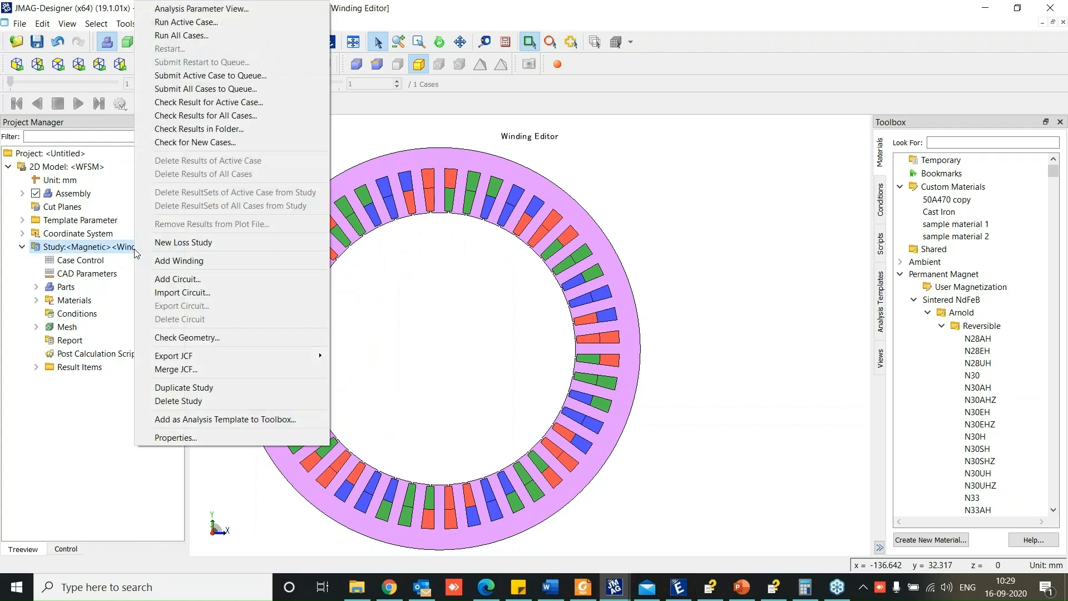
left_click(184, 281)
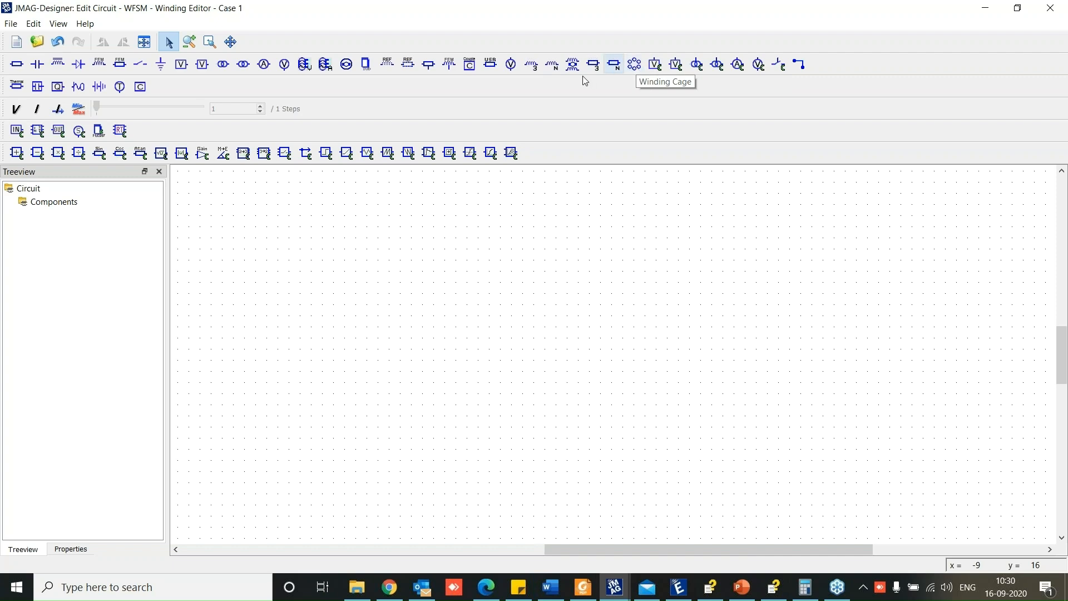
Place a Winding Three Phase Coil component on the empty circuit sheet
left_click(536, 71)
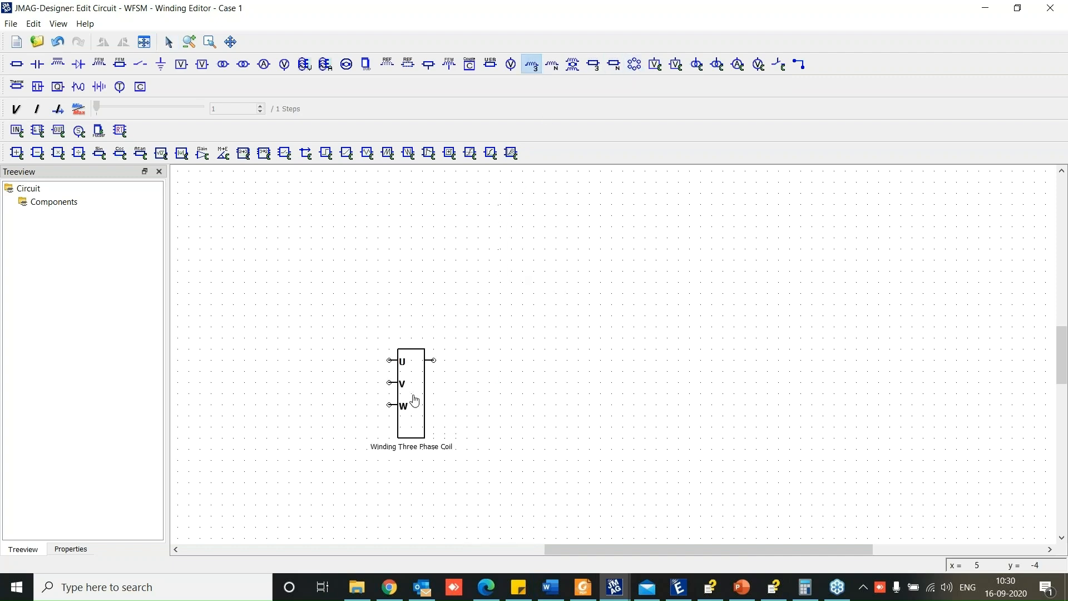
left_click(341, 328)
key("Escape")
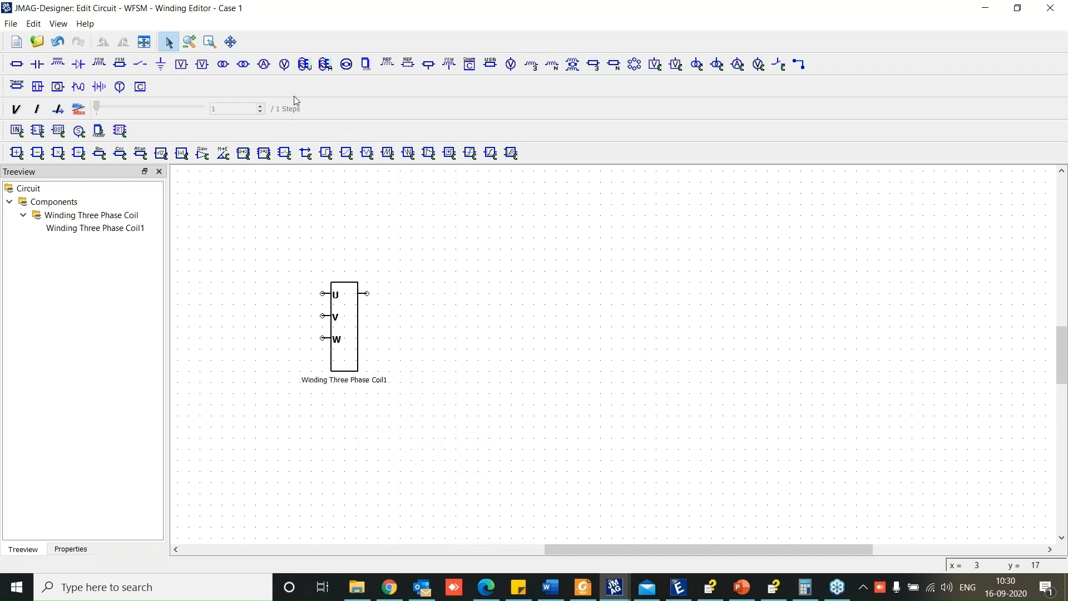
left_click(325, 65)
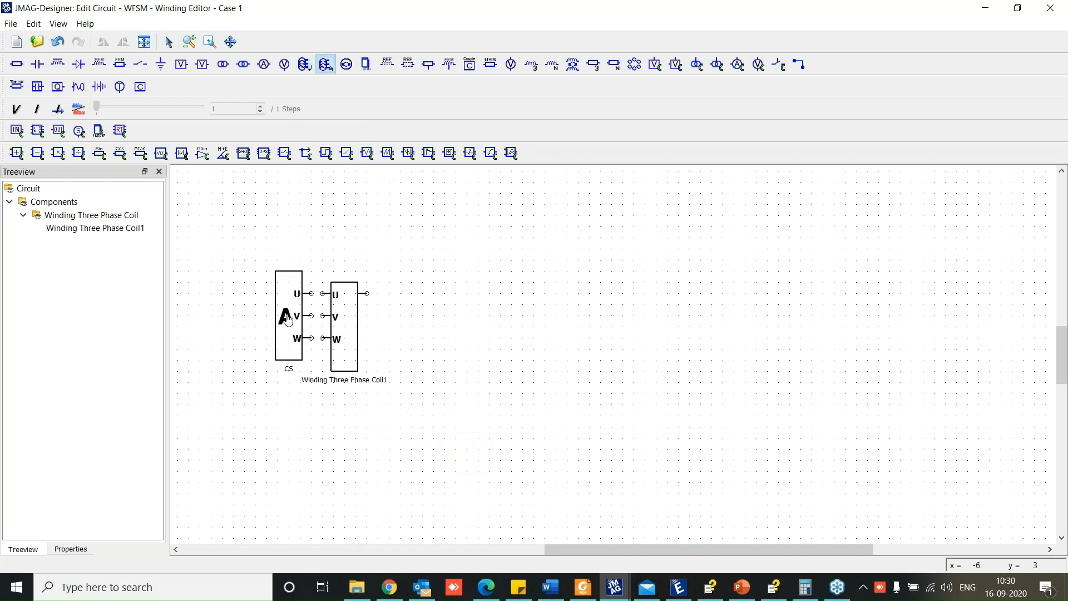
key("Escape")
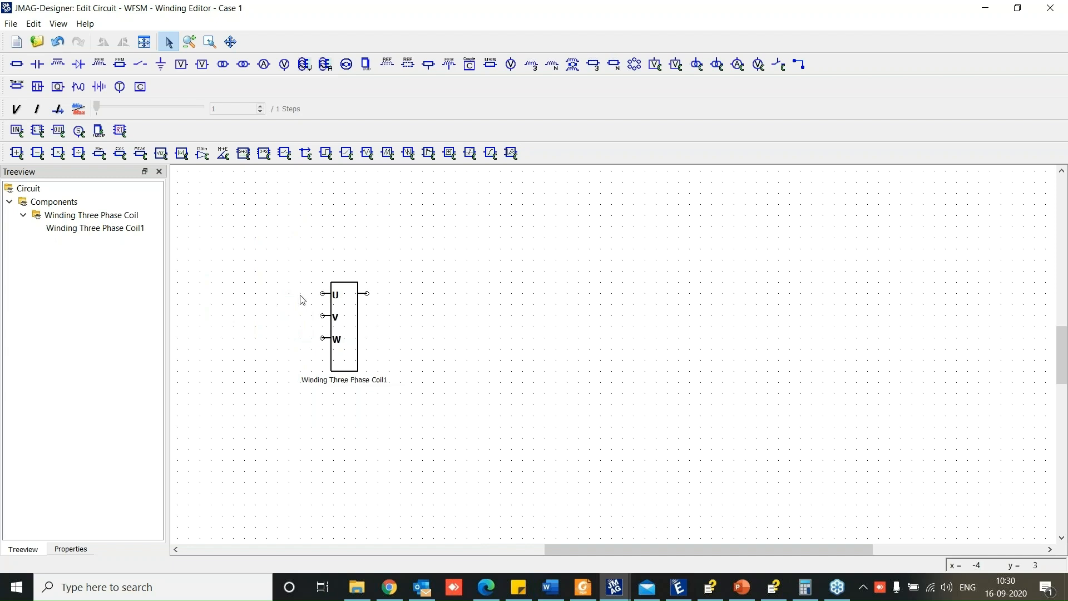
Choose Star as the connection type of the three-phase winding coil and minimize the circuit editor
left_click(343, 341)
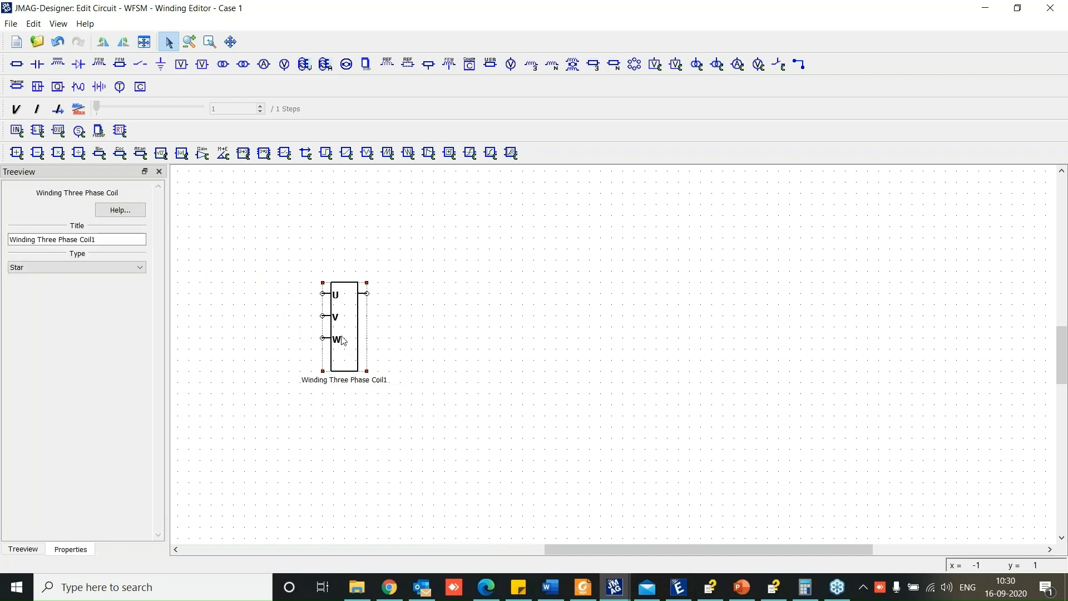
left_click(88, 268)
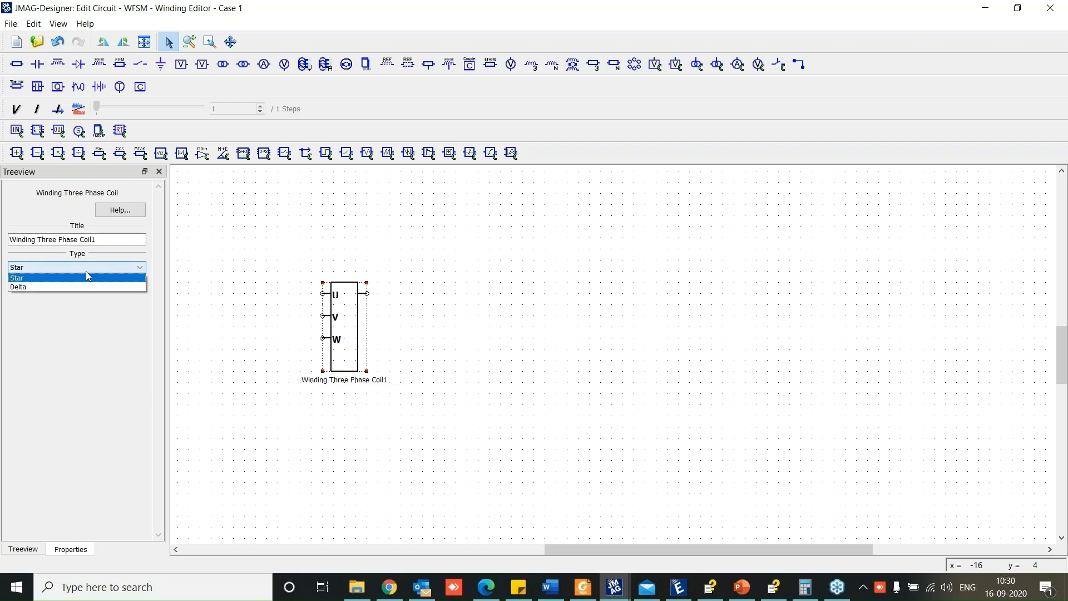
left_click(116, 279)
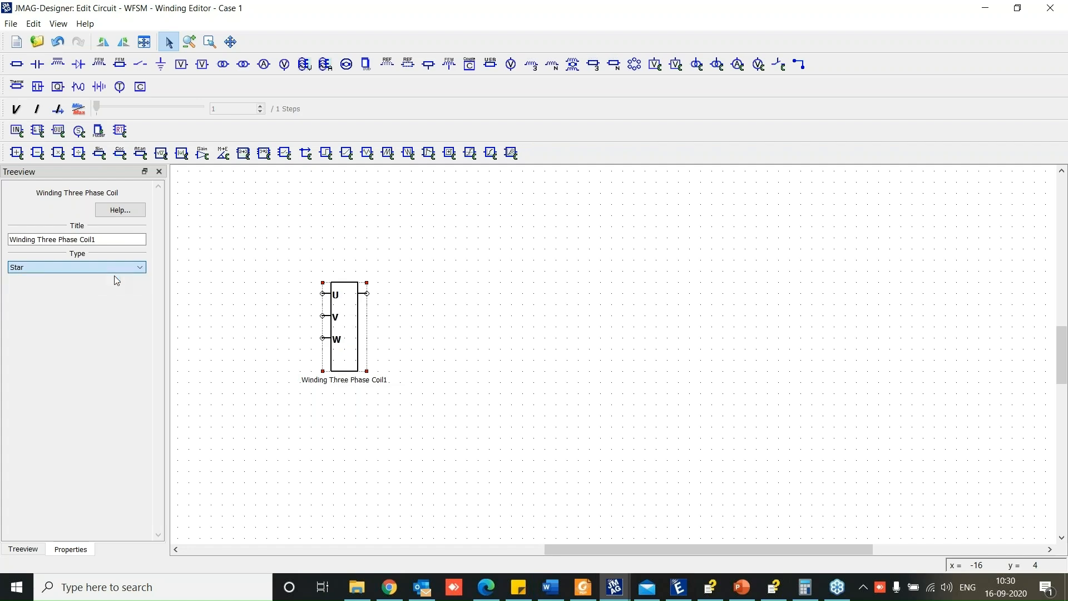
left_click(986, 15)
Add a winding to the magnetic study "Winding Editor", dismissing the mail notification
left_click(94, 250)
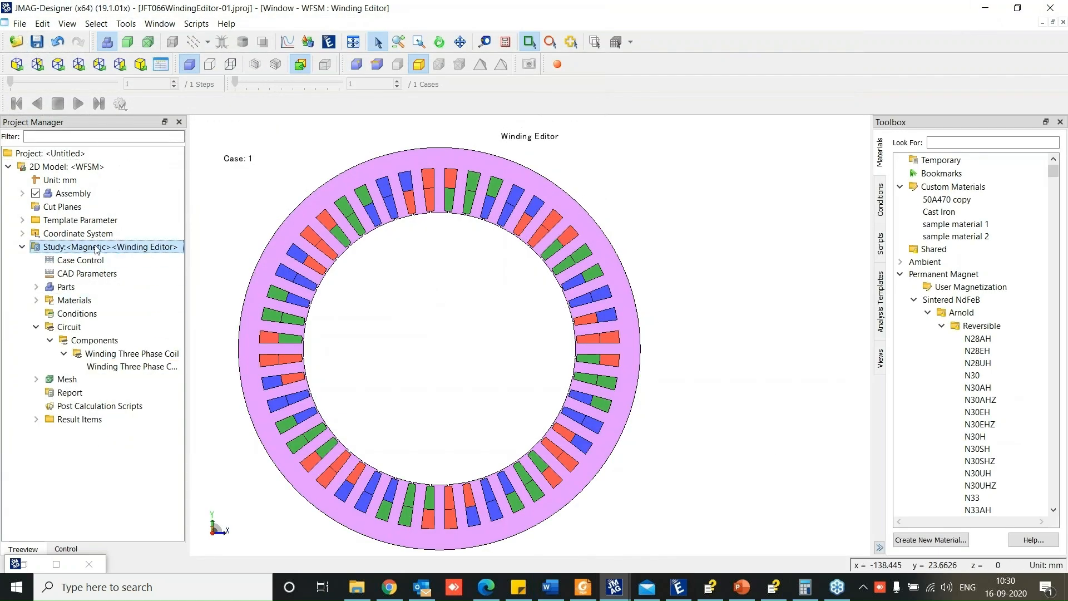
right_click(97, 250)
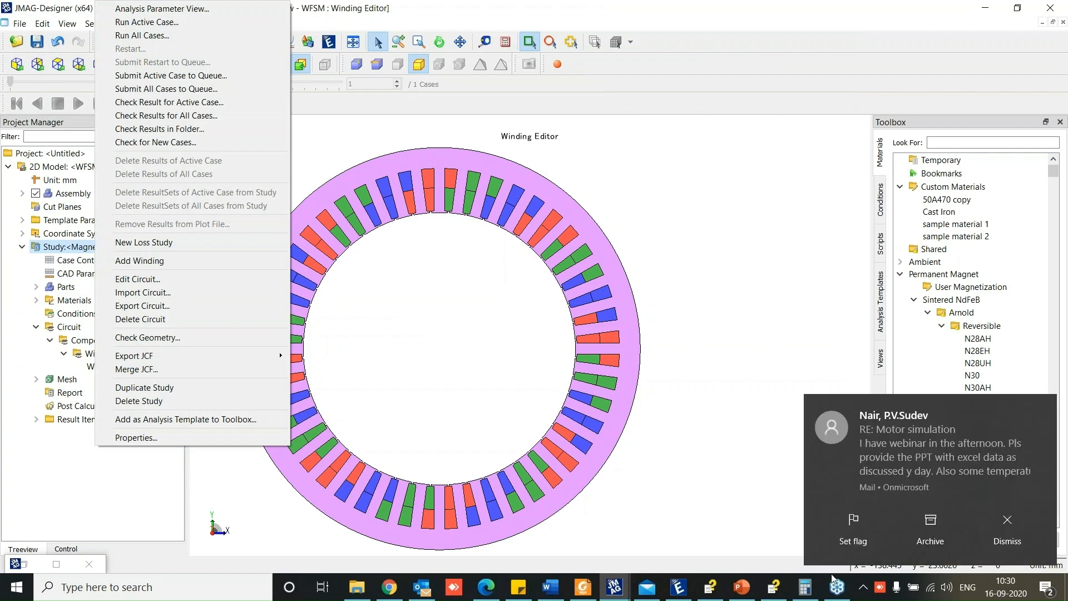
left_click(1004, 528)
right_click(58, 245)
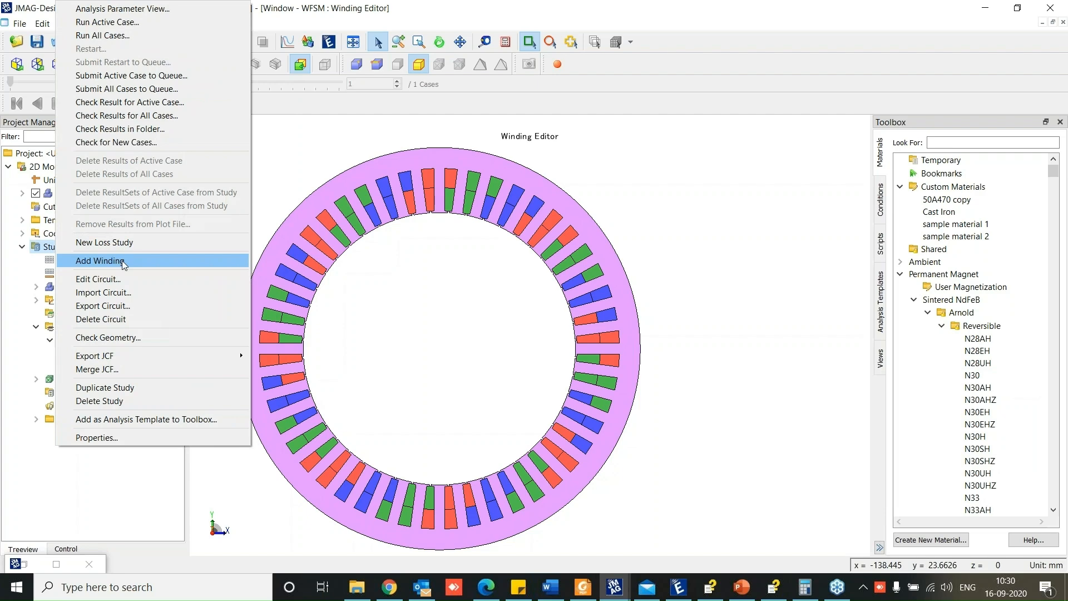
left_click(100, 261)
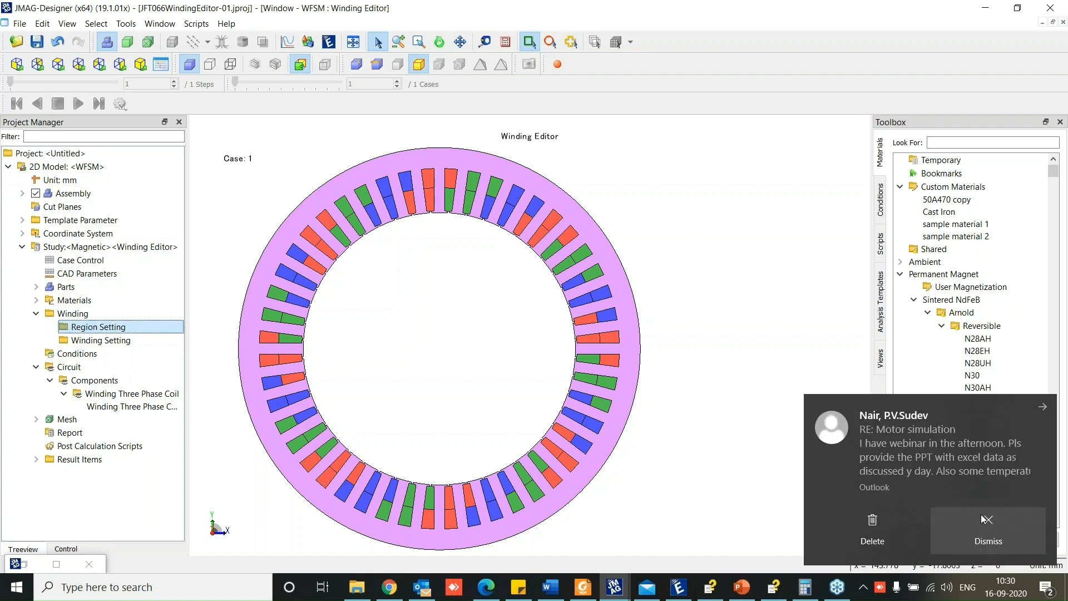
Add a winding region titled Sample1 with 48 slots and 8 poles
right_click(119, 332)
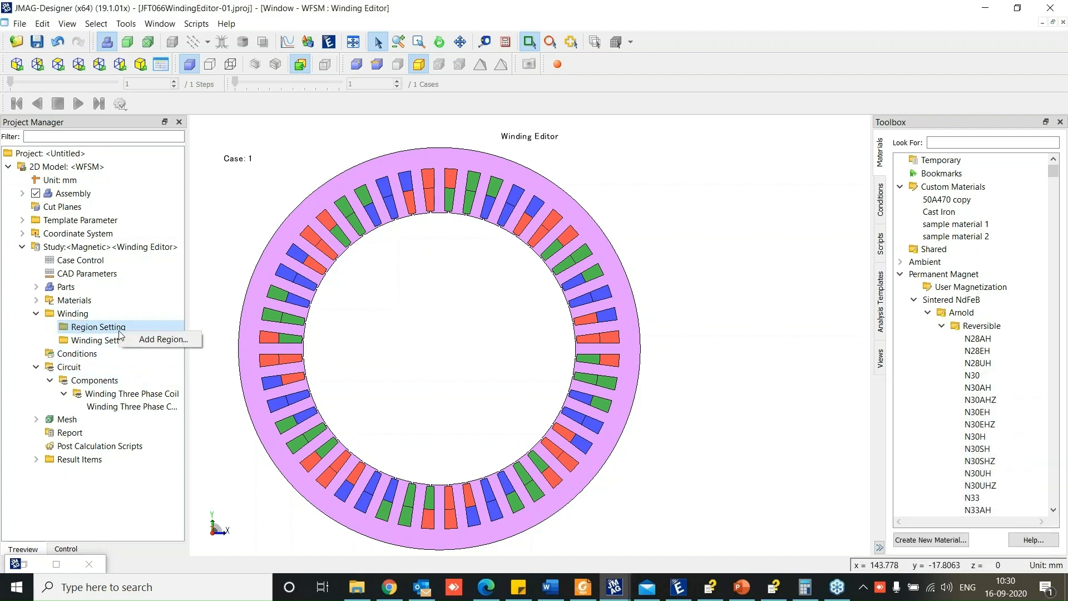
left_click(155, 339)
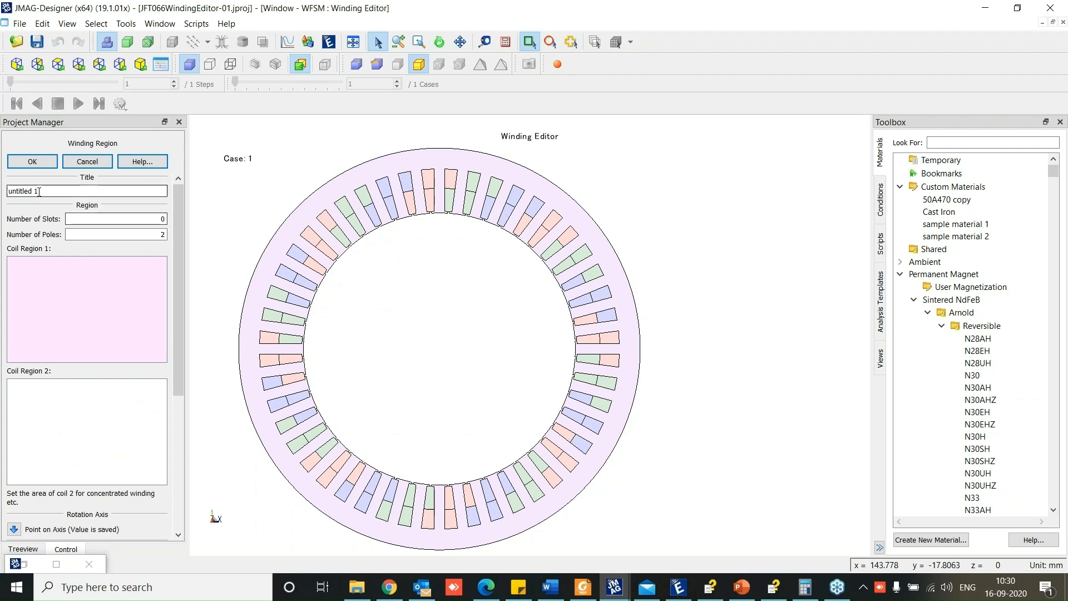
left_click_drag(39, 191, 5, 190)
key("BackSpace")
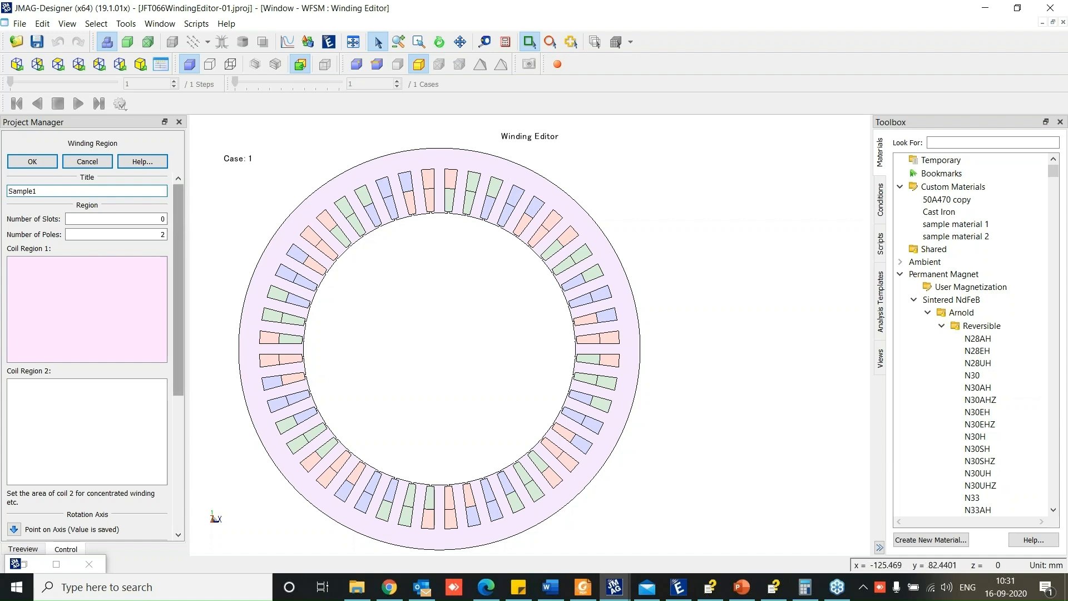
key("Tab")
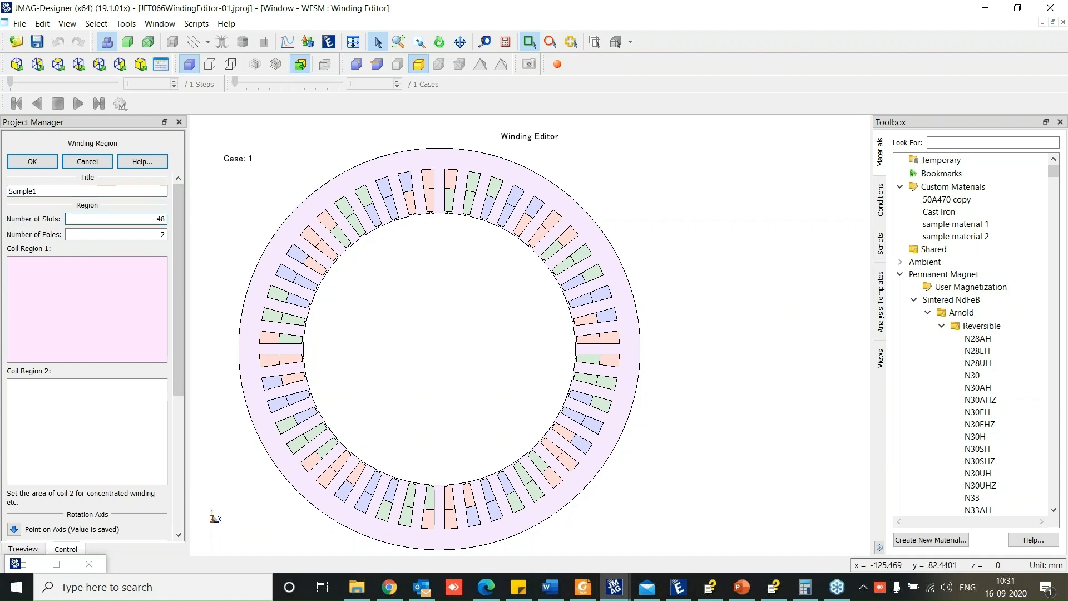
key("Tab")
type("8")
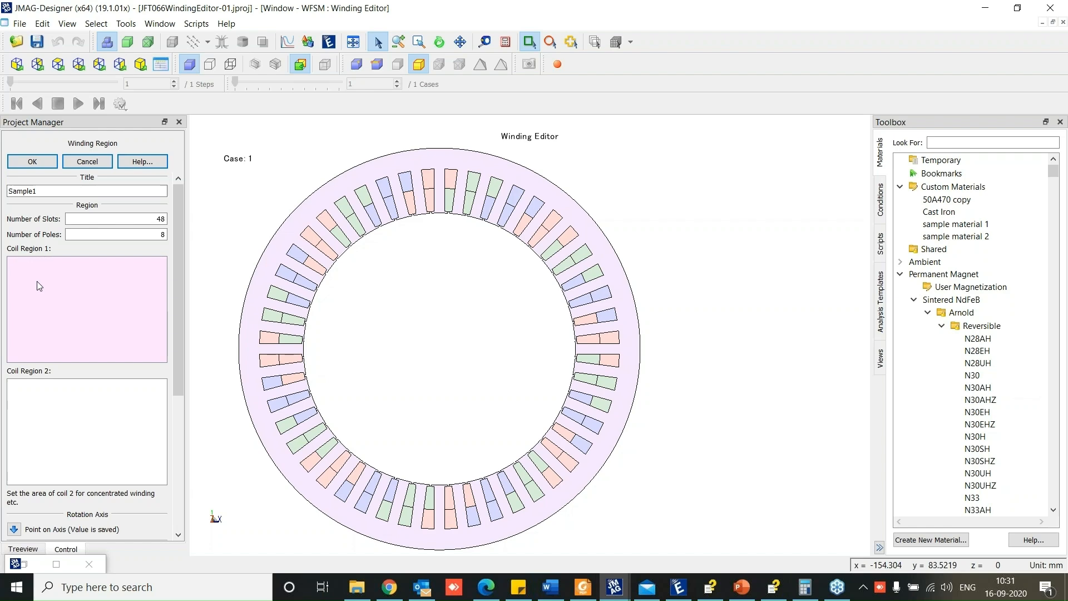
Assign slot 1's outer coil part to Coil Region 1 and its inner coil part to Coil Region 2
left_click(609, 338)
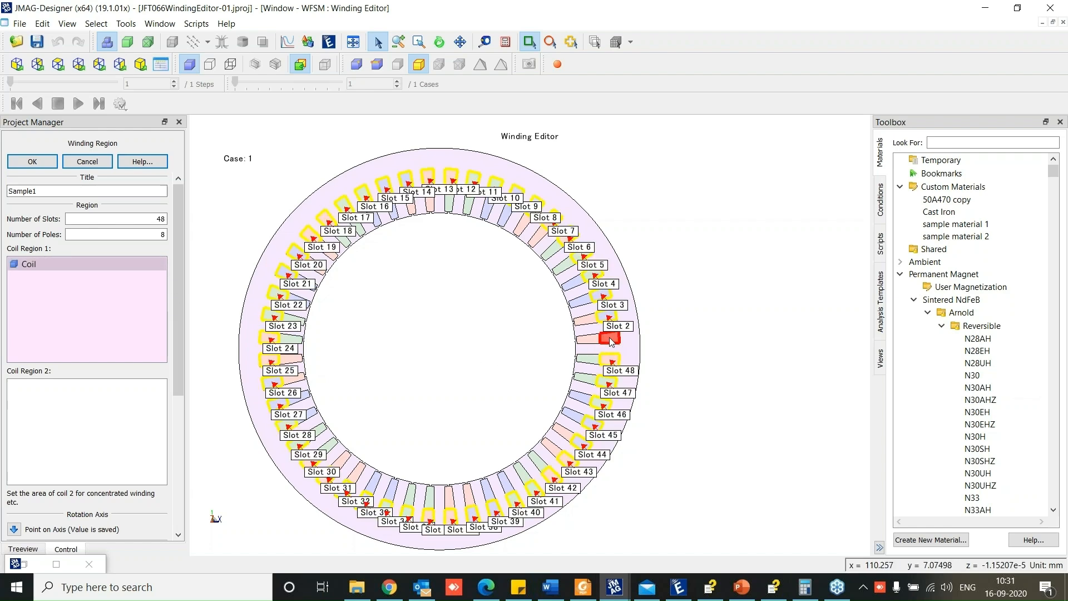
left_click(75, 420)
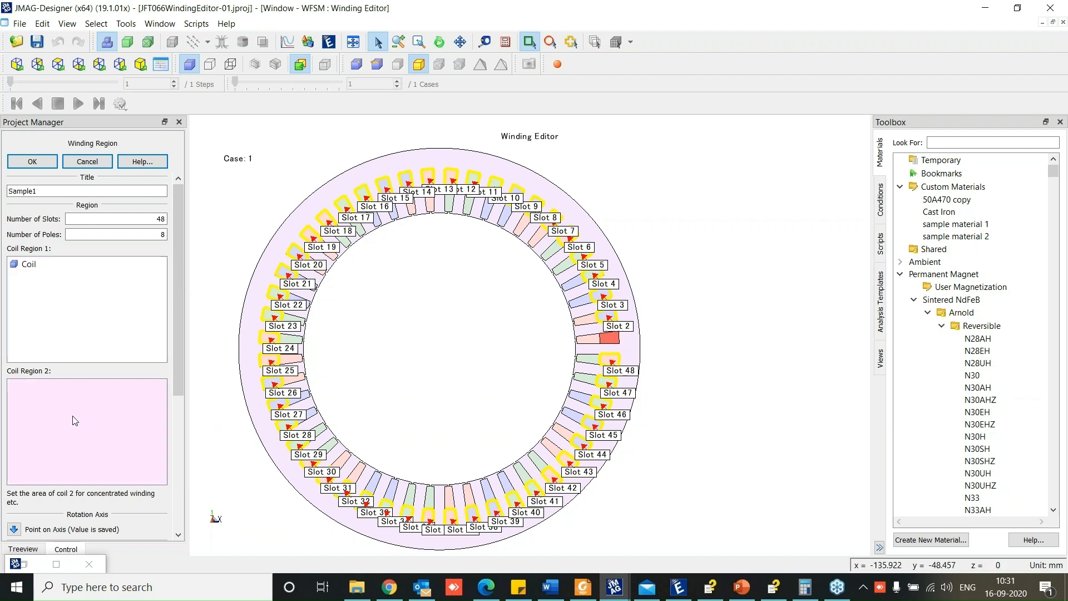
left_click(593, 343)
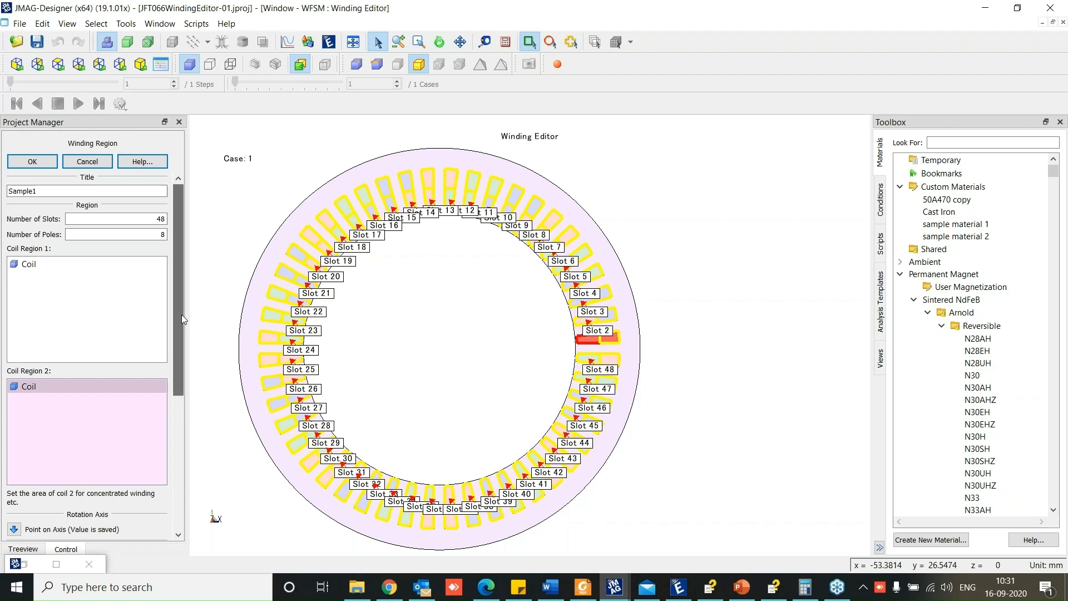
Expand the rotation axis point settings, keep the point at X 0 mm and Y 0 mm, and accept the winding region
left_click_drag(182, 315, 174, 407)
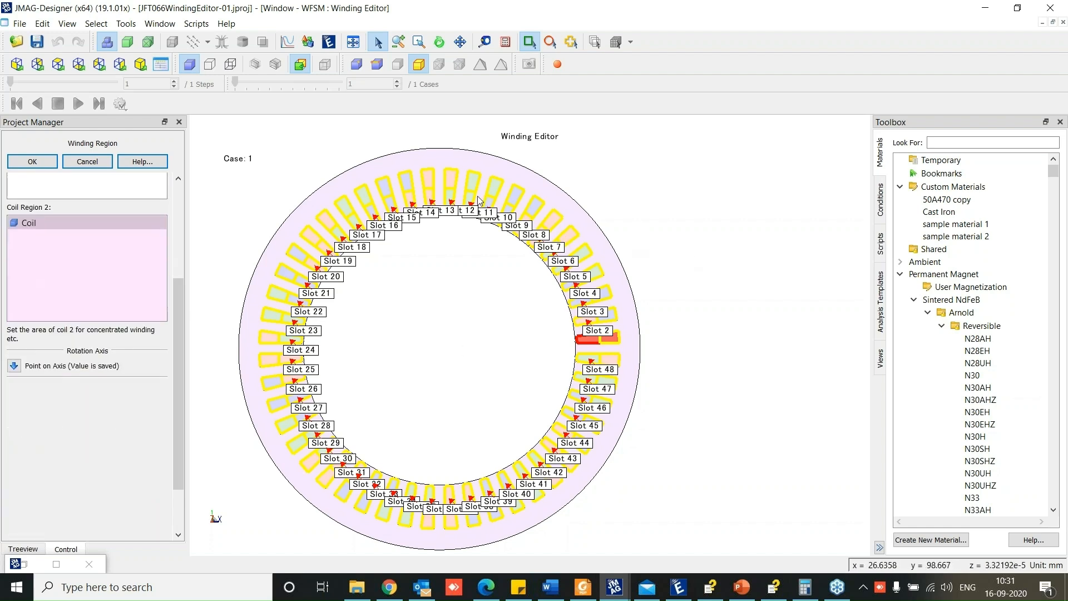
left_click(13, 366)
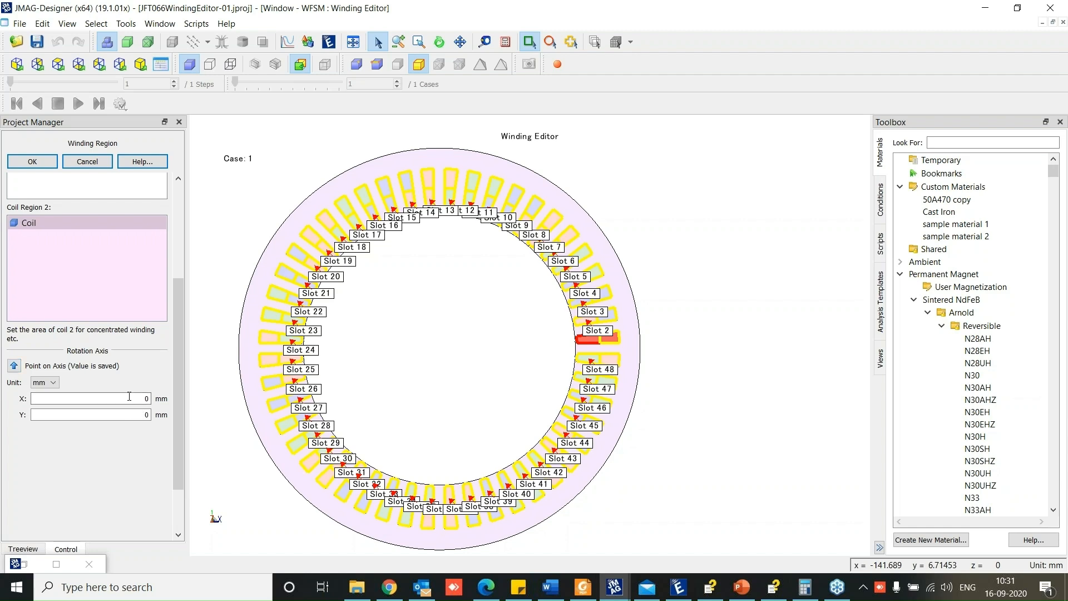
left_click(150, 416)
left_click(149, 399)
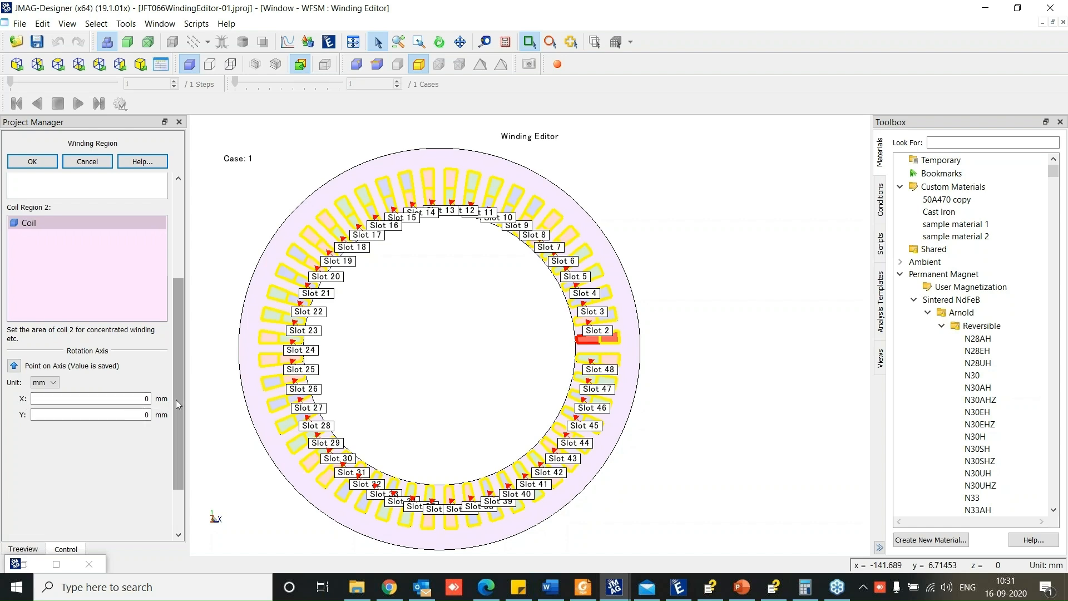
left_click_drag(176, 400, 175, 305)
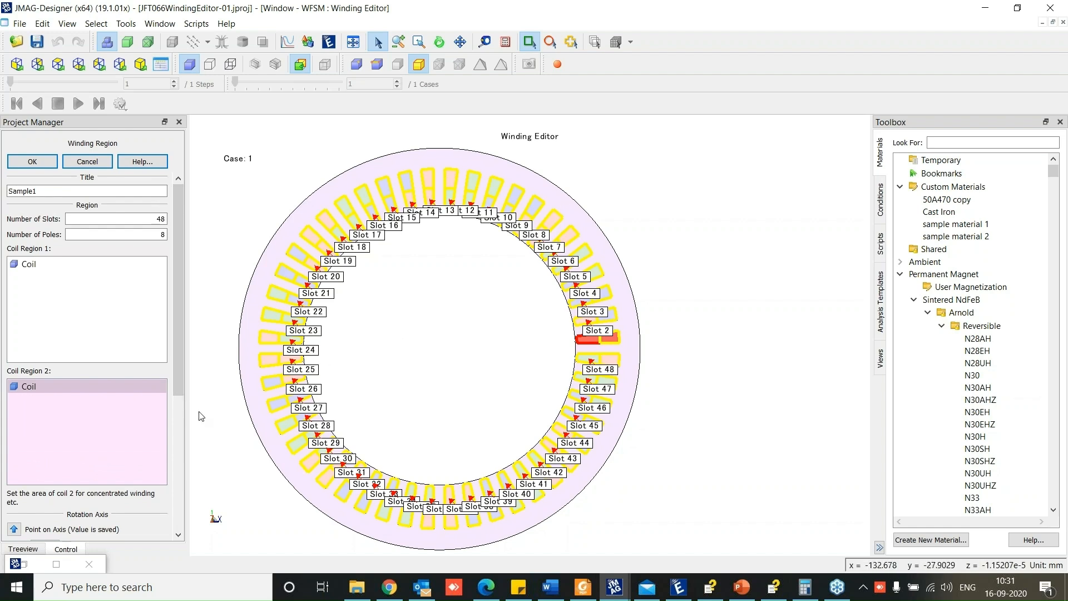
left_click_drag(175, 385, 168, 172)
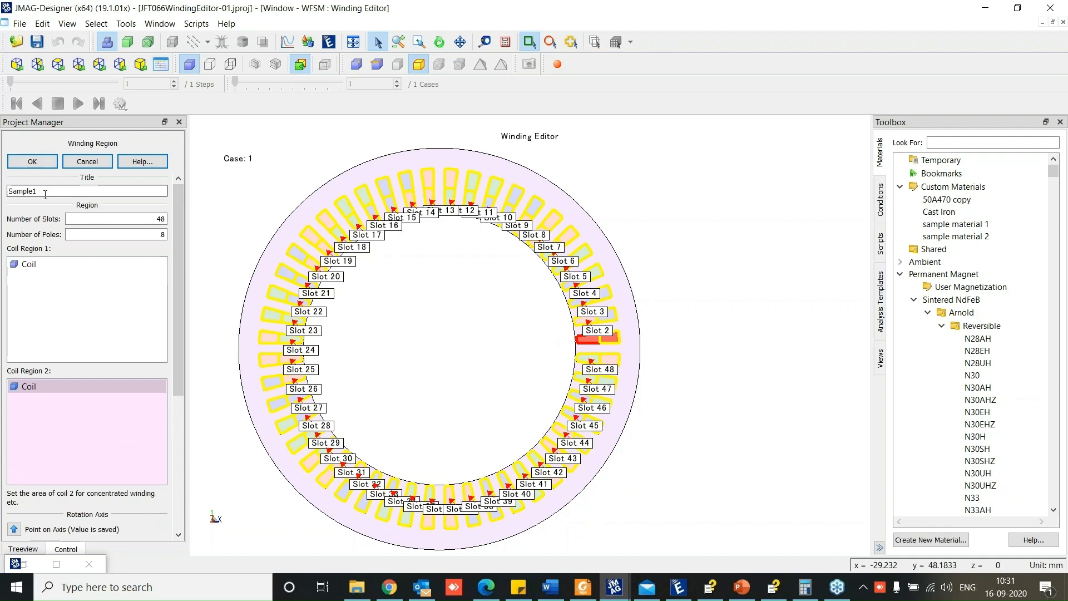
left_click(32, 161)
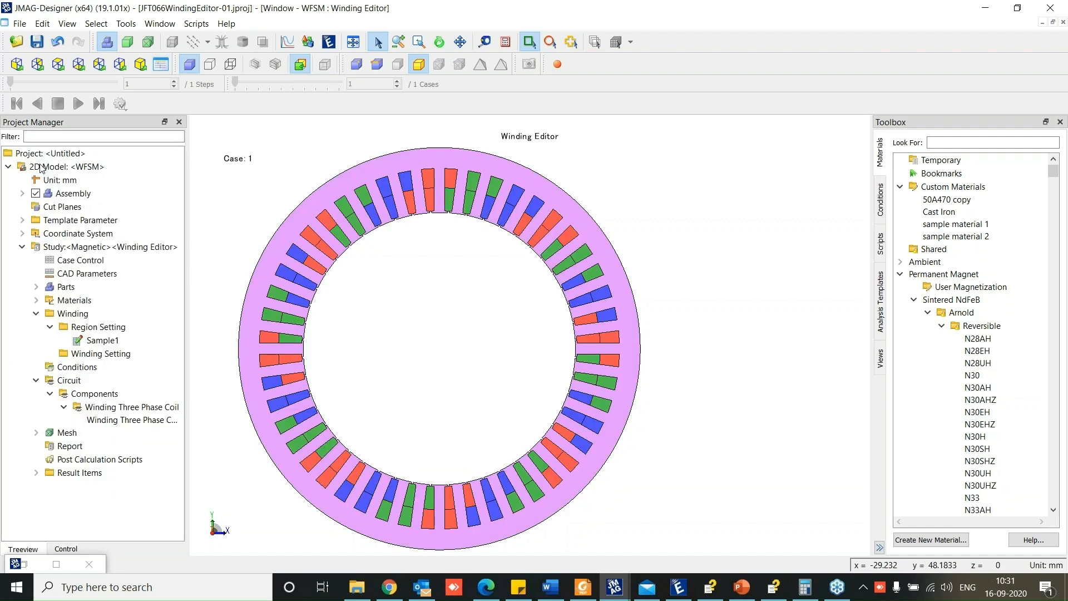
Inspect the slot numbering of the Sample1 region in the model and select the Winding Setting folder
left_click(95, 342)
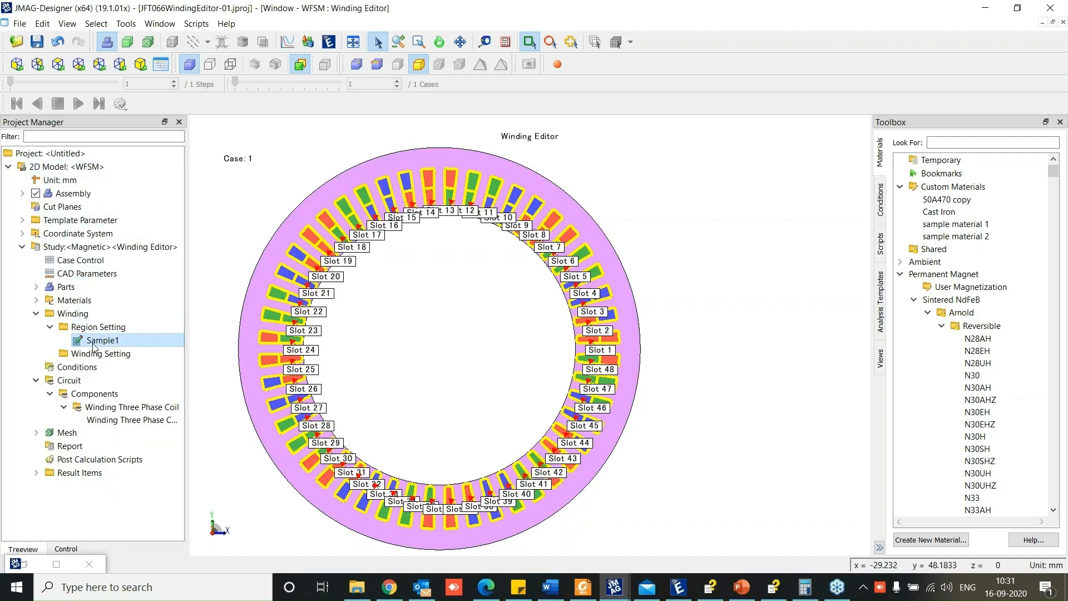
left_click(100, 328)
left_click(102, 336)
left_click(109, 354)
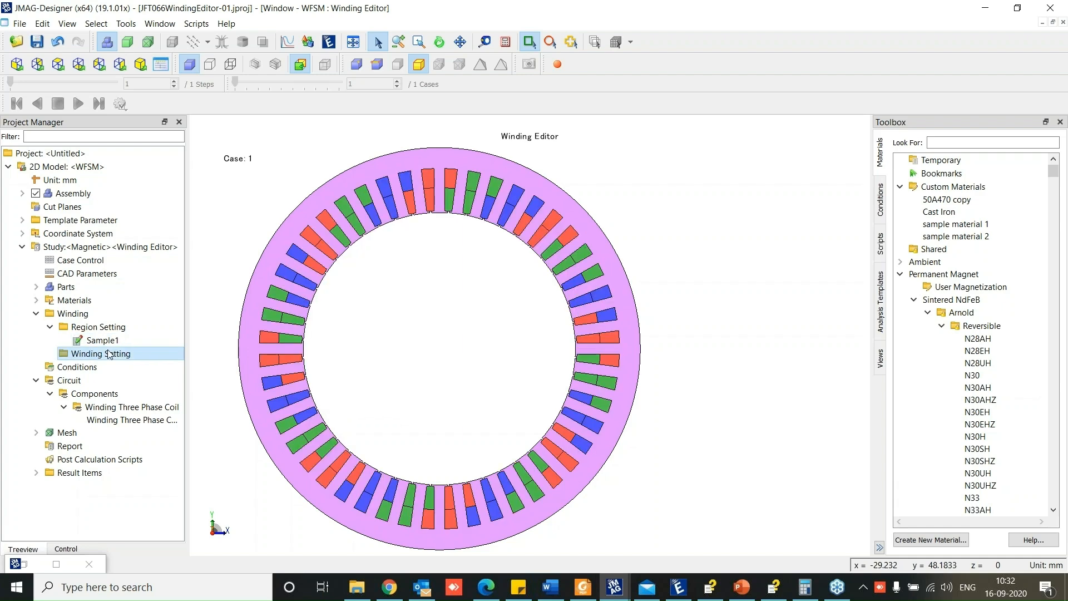
Add a three-phase winding setting for the Sample1 region and look over its coil and winding parameters
right_click(100, 357)
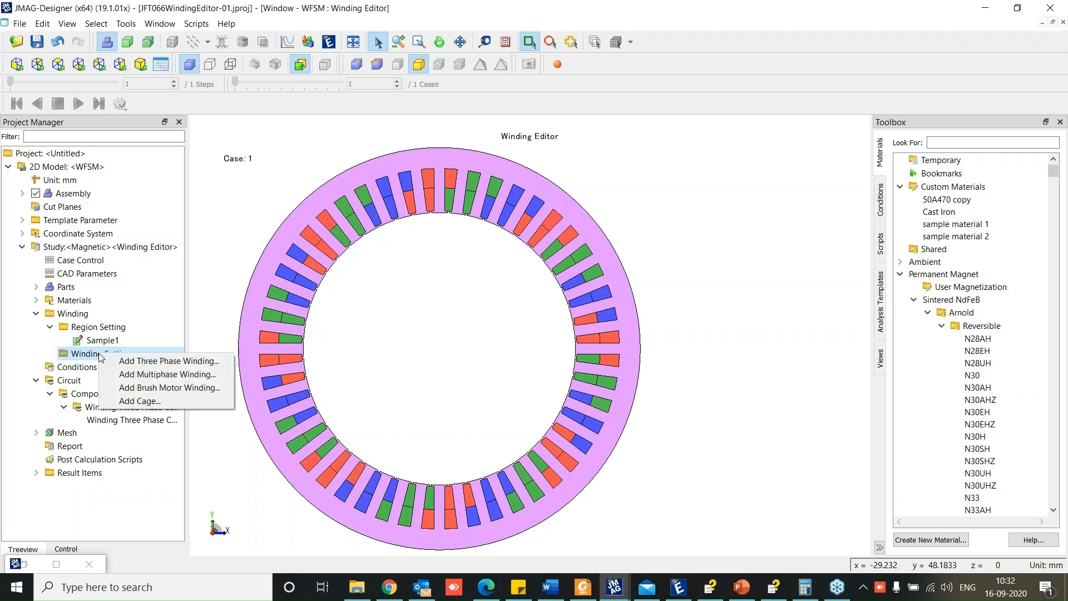
left_click(132, 362)
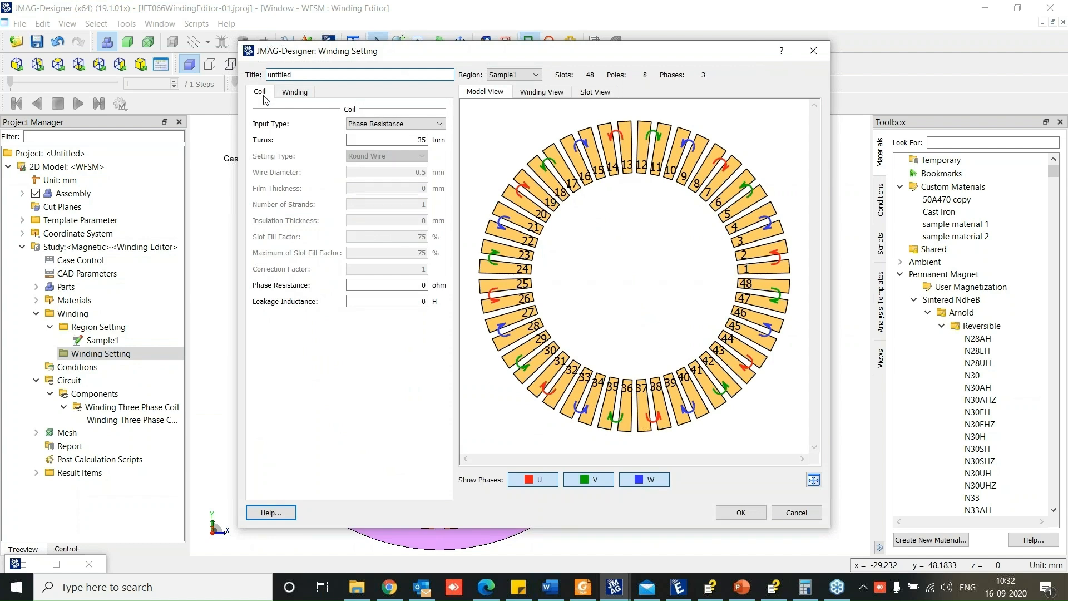
left_click(287, 95)
left_click(265, 95)
Compare the coil input types Turns/Wire Size, Turns/Slot Fill Factor, Wire Size/Slot Fill Factor and Phase Resistance
left_click(369, 126)
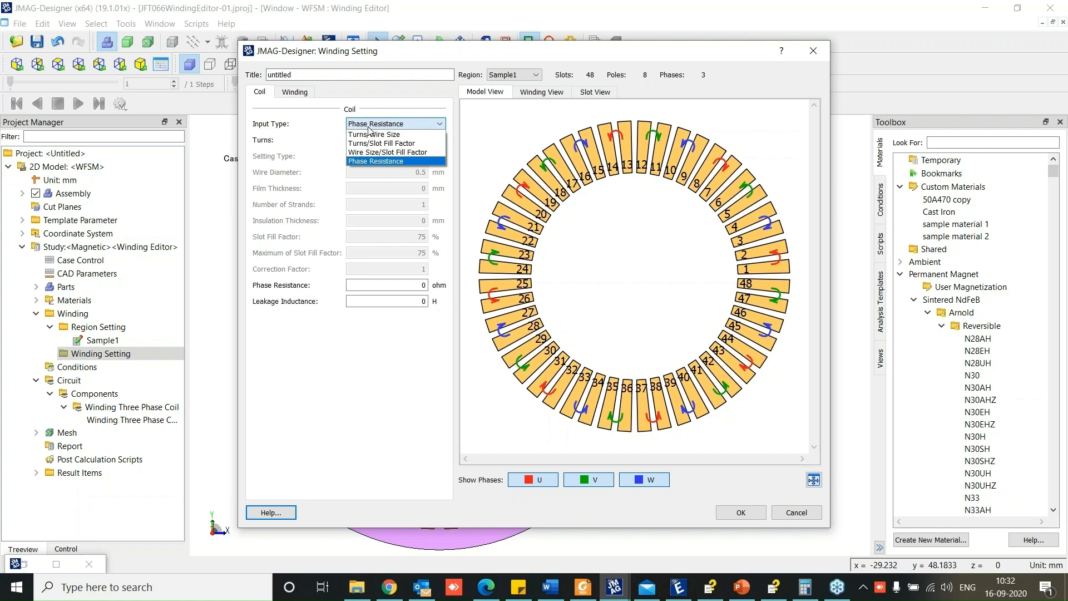
left_click(376, 135)
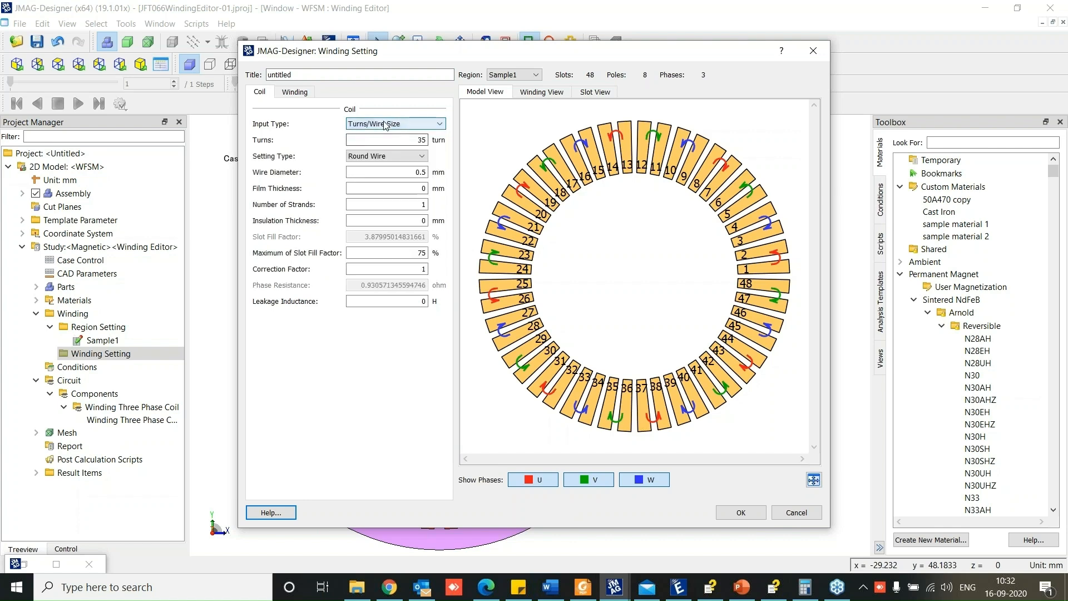
left_click(390, 123)
left_click(384, 143)
left_click(391, 124)
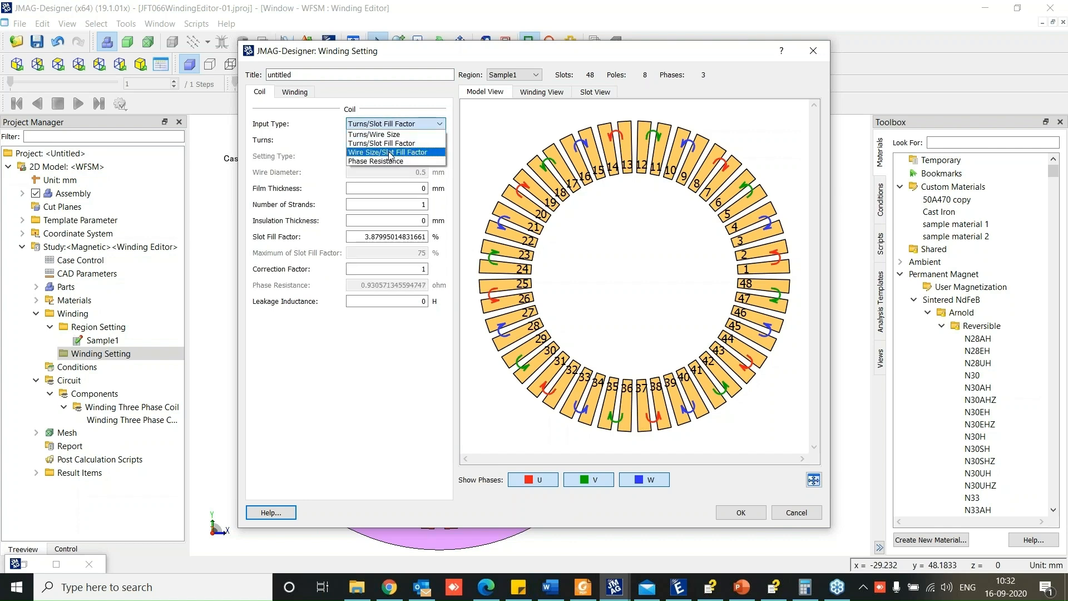
left_click(370, 148)
left_click(366, 125)
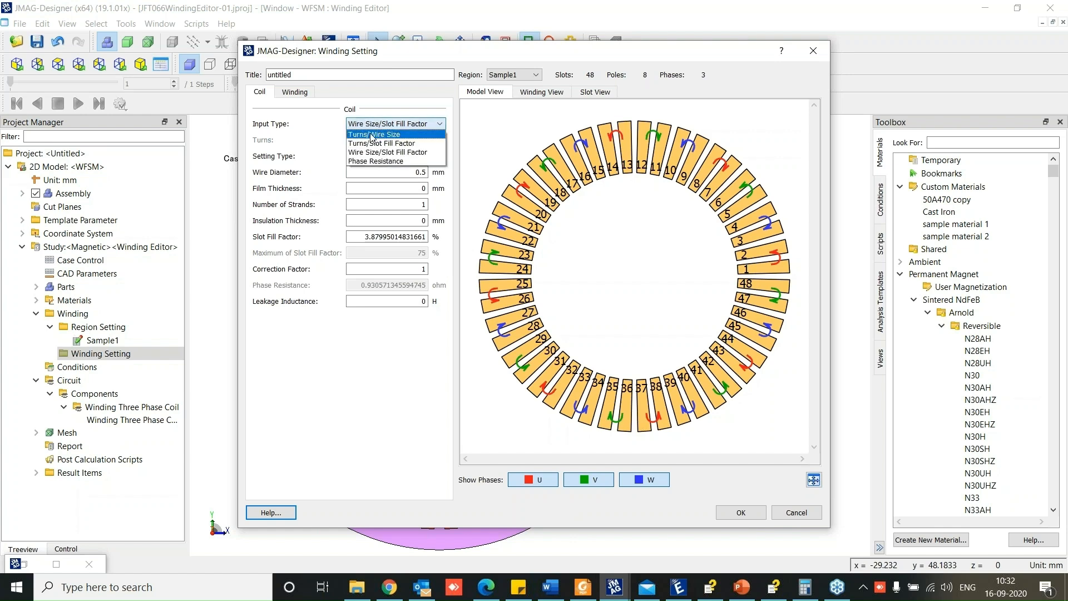
left_click(372, 161)
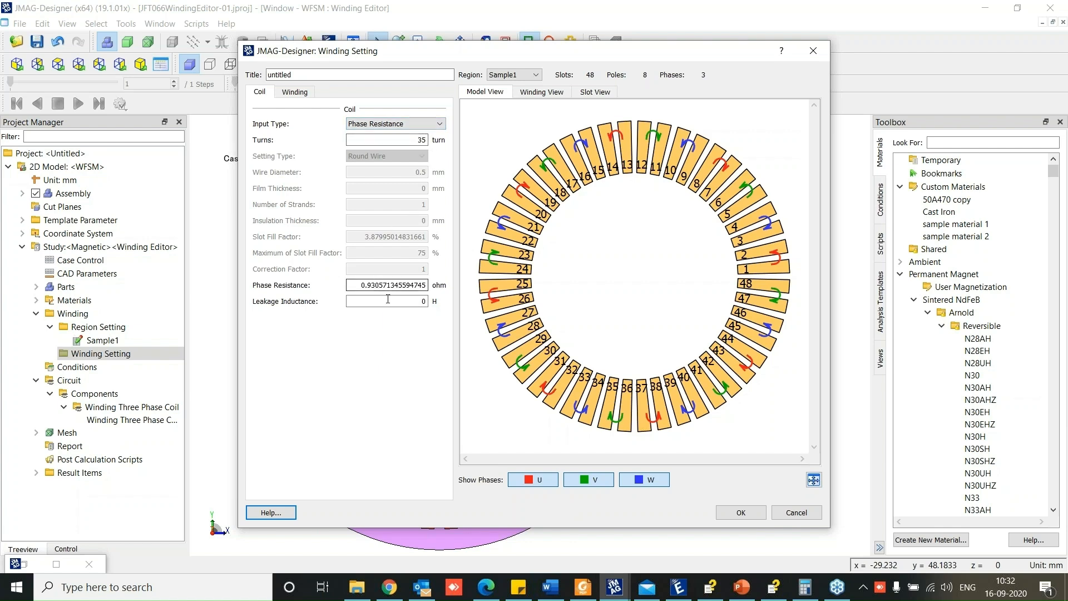
Review the Turns/Wire Size coil parameters once more and select Phase Resistance as the coil input type
left_click(387, 124)
left_click(384, 132)
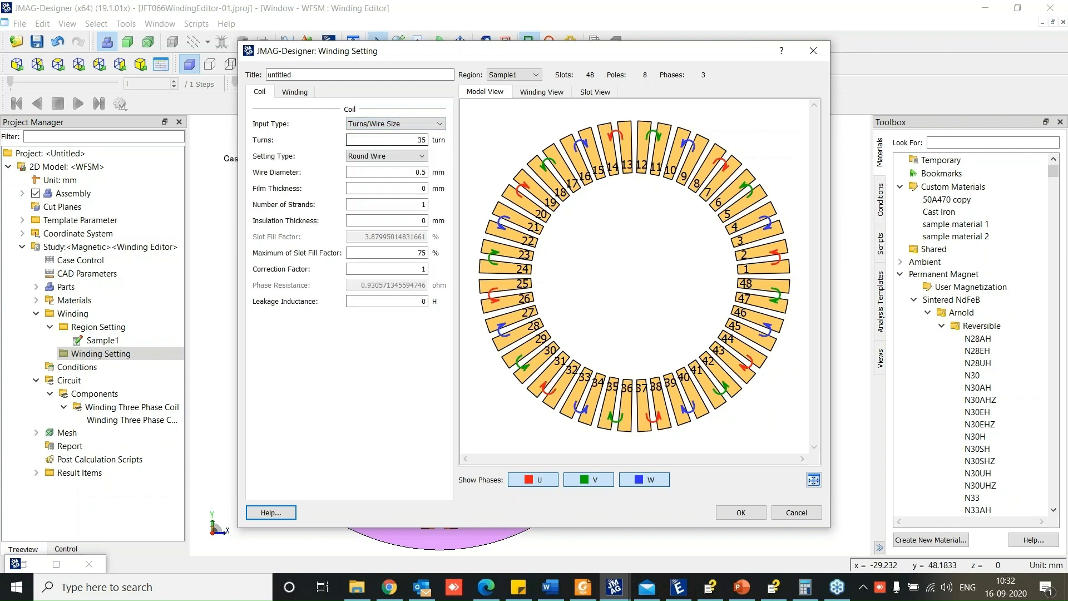
left_click(404, 124)
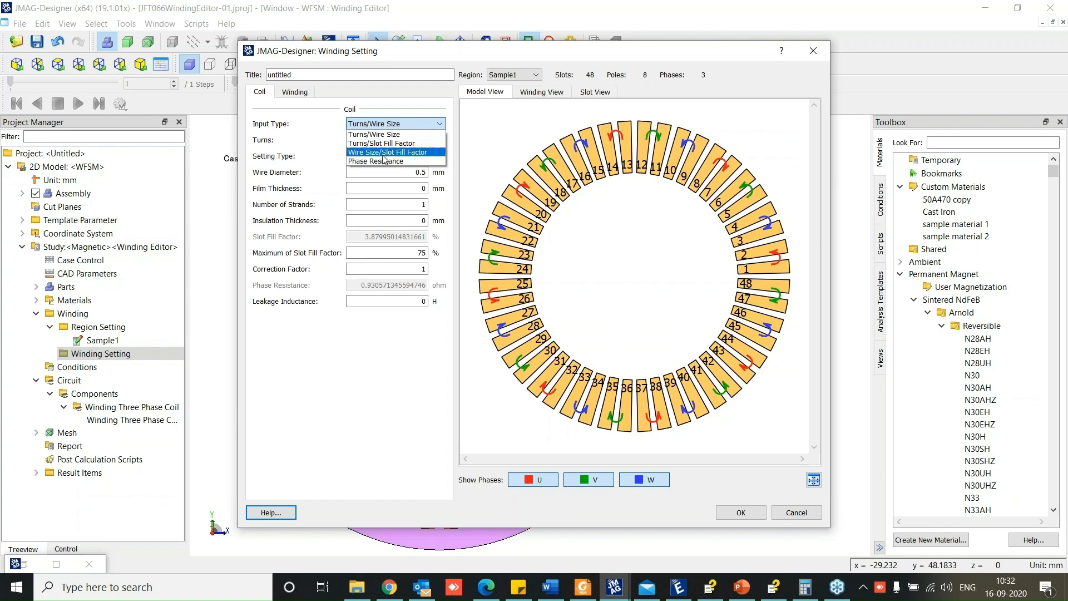
left_click(420, 134)
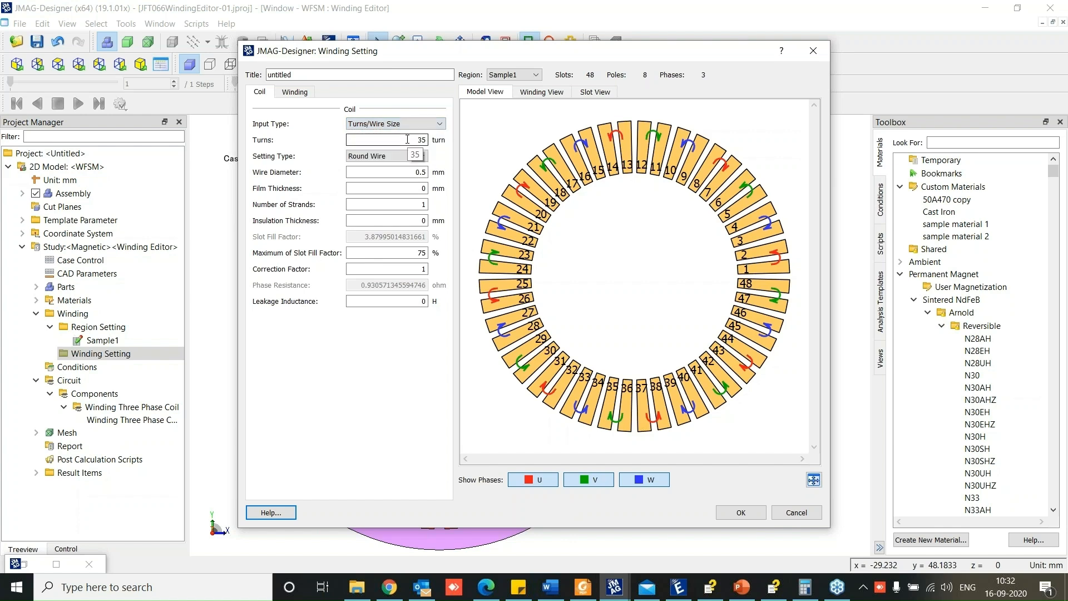
left_click(405, 123)
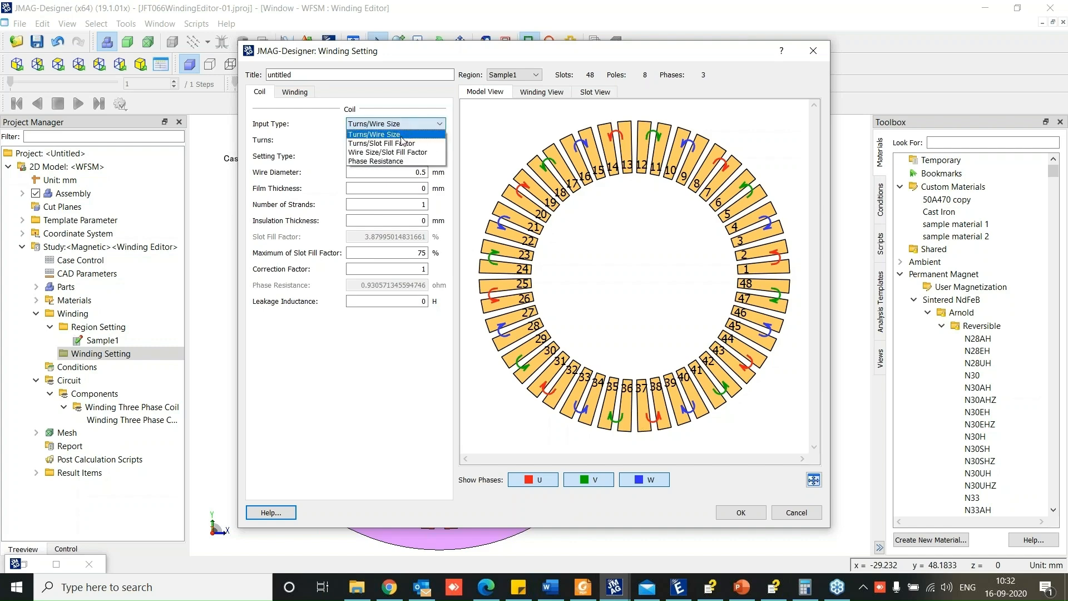
left_click(405, 165)
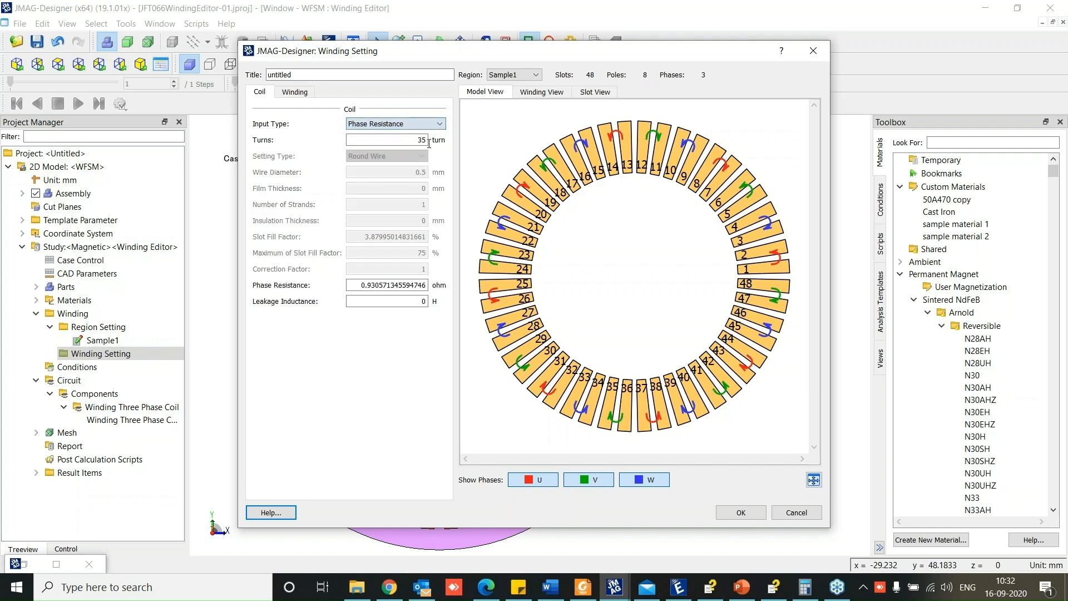
Switch to PowerPoint, check the winding parameters on the Analysis Model slide, and return to the Winding Setting dialog in JMAG-Designer
left_click(743, 588)
scroll(65, 273, "up", 10)
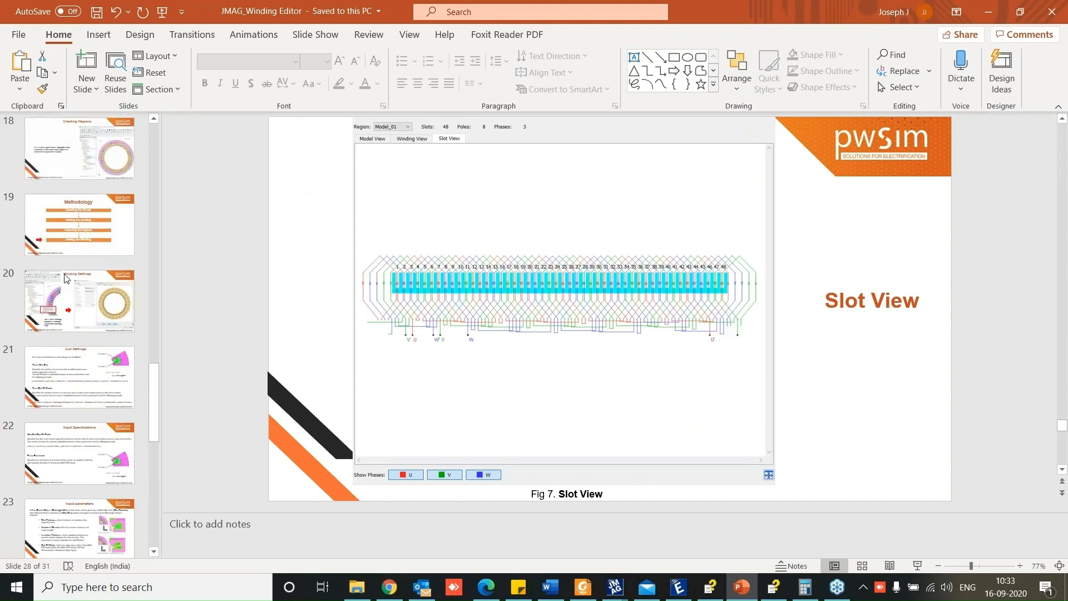
scroll(65, 278, "up", 1)
left_click(81, 462)
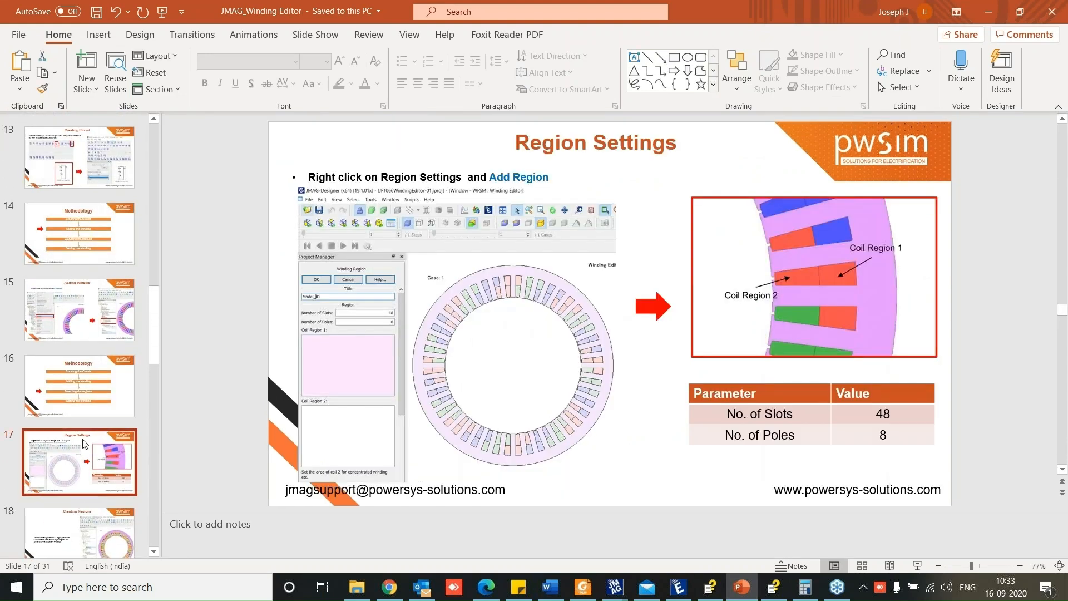
scroll(79, 223, "up", 5)
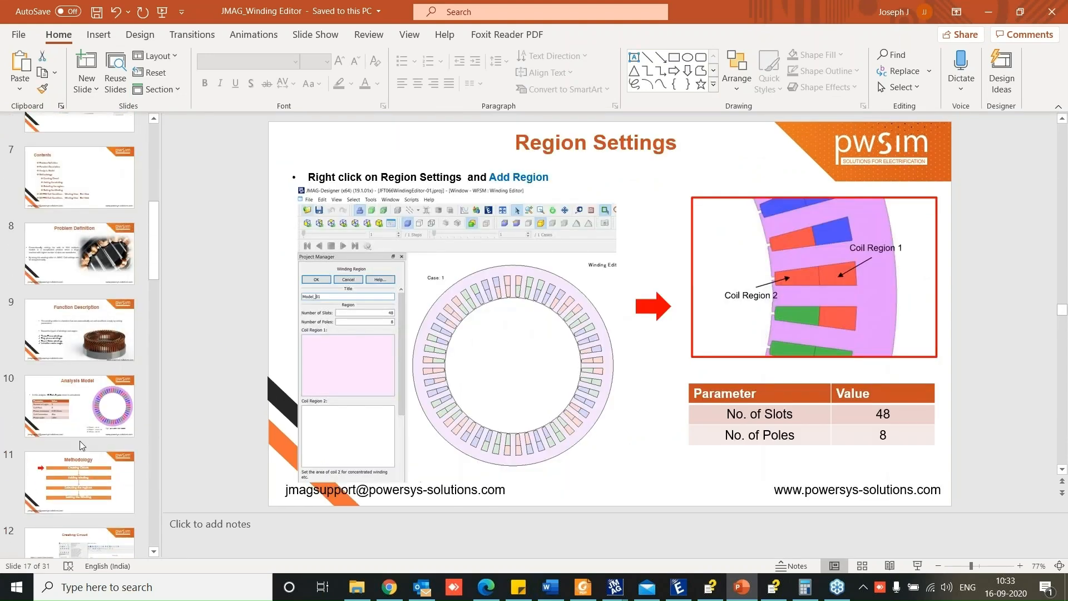
left_click(79, 428)
left_click(317, 422)
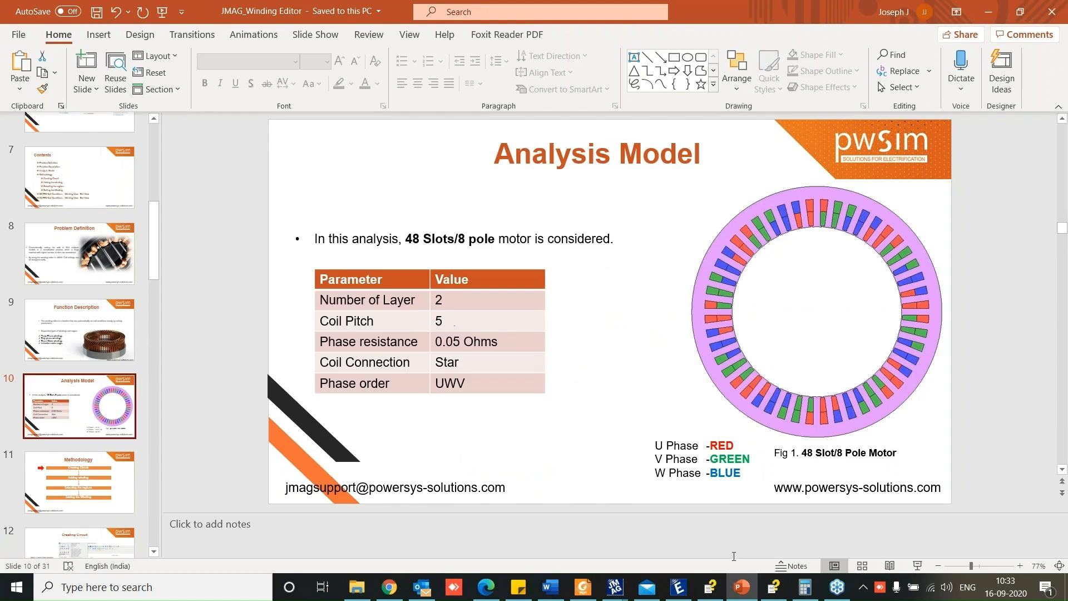
mouse_move(631, 595)
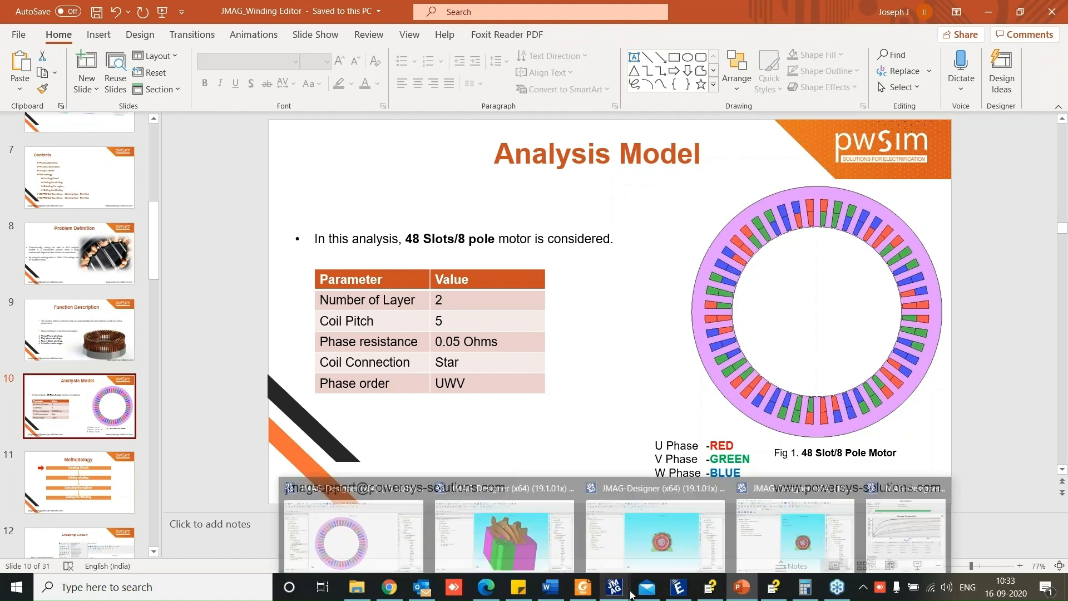
left_click(400, 546)
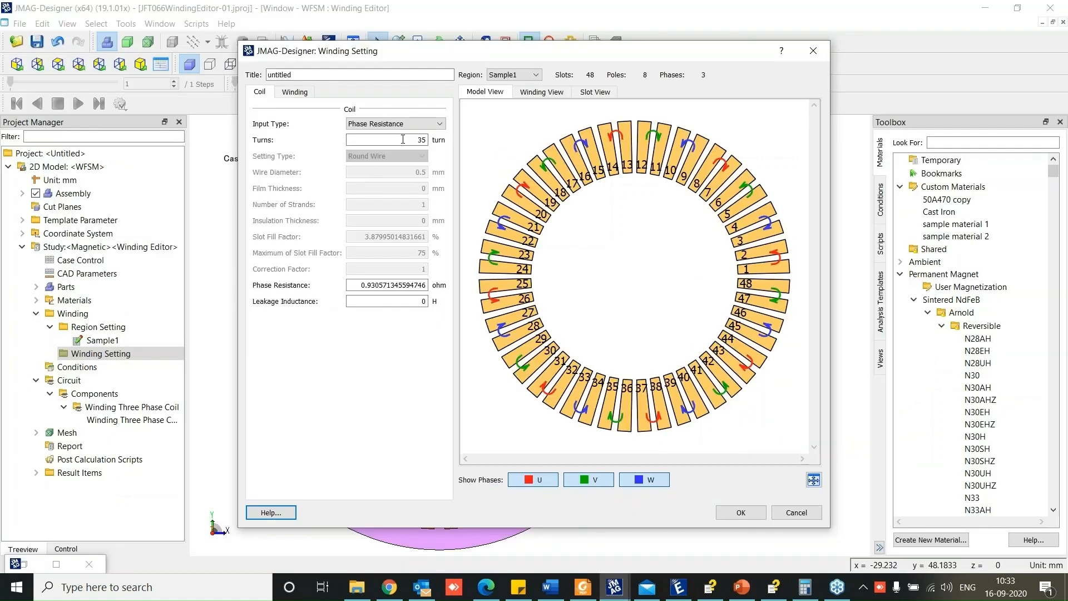
Check the resistance on the Analysis Model slide again and set the coil's phase resistance to 0.05 ohm
left_click(740, 590)
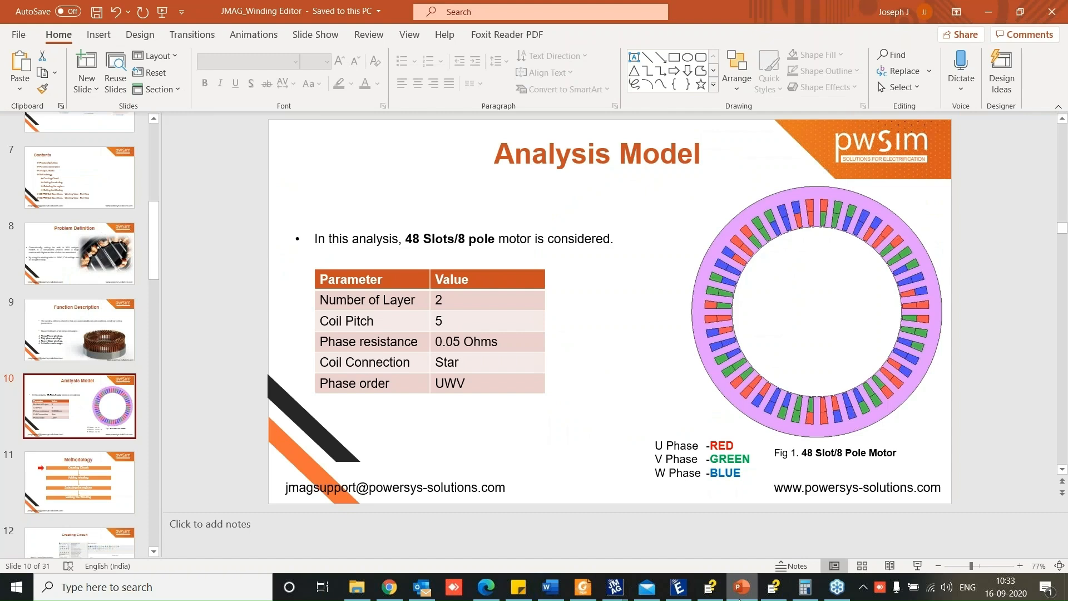
left_click(741, 595)
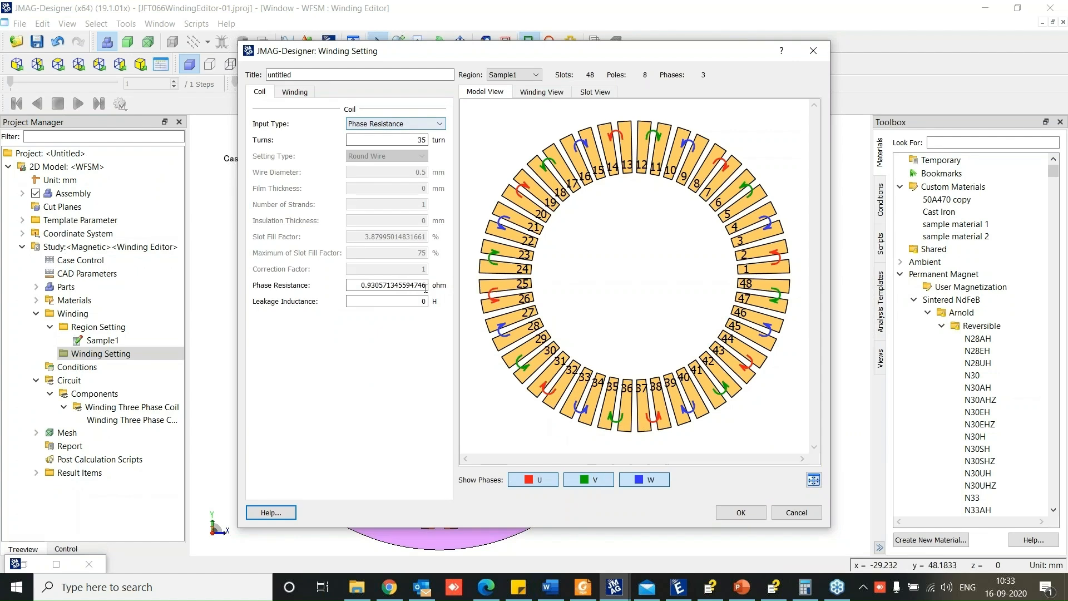
key("ctrl+a")
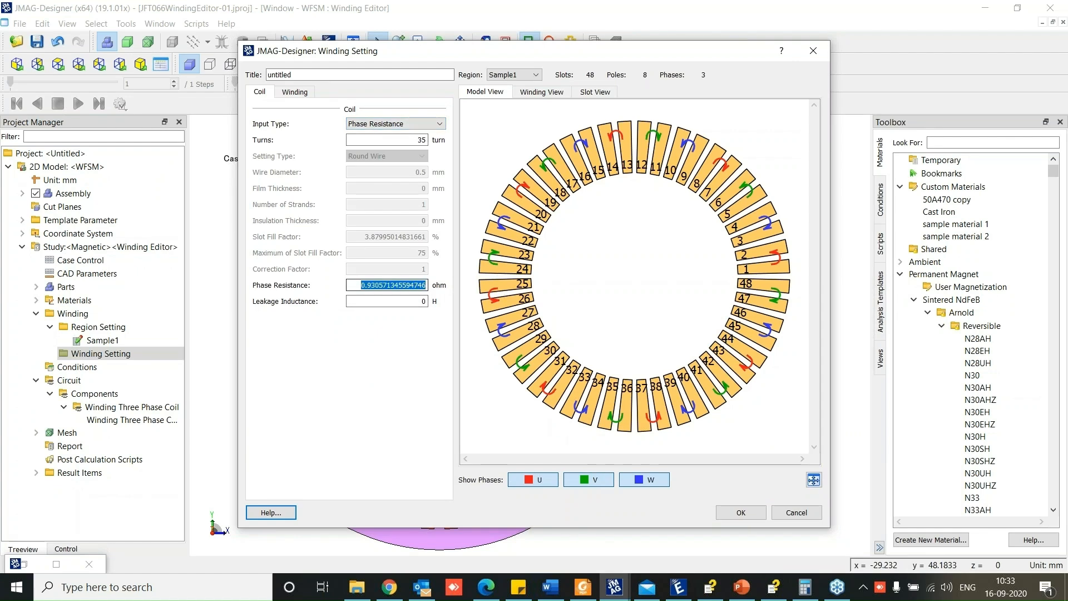
type("0.5")
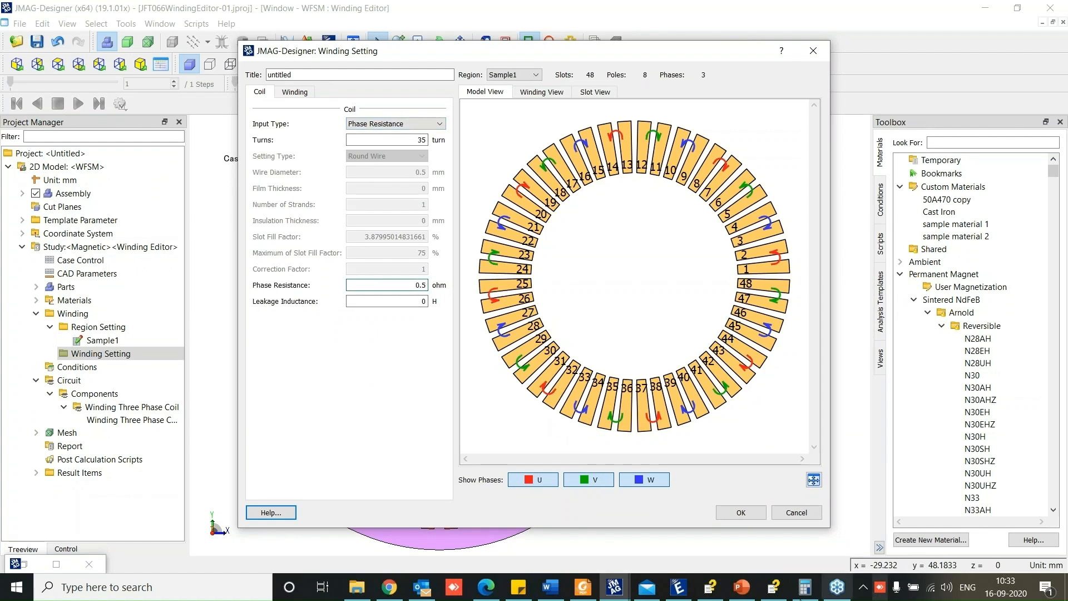
left_click(742, 587)
left_click(749, 595)
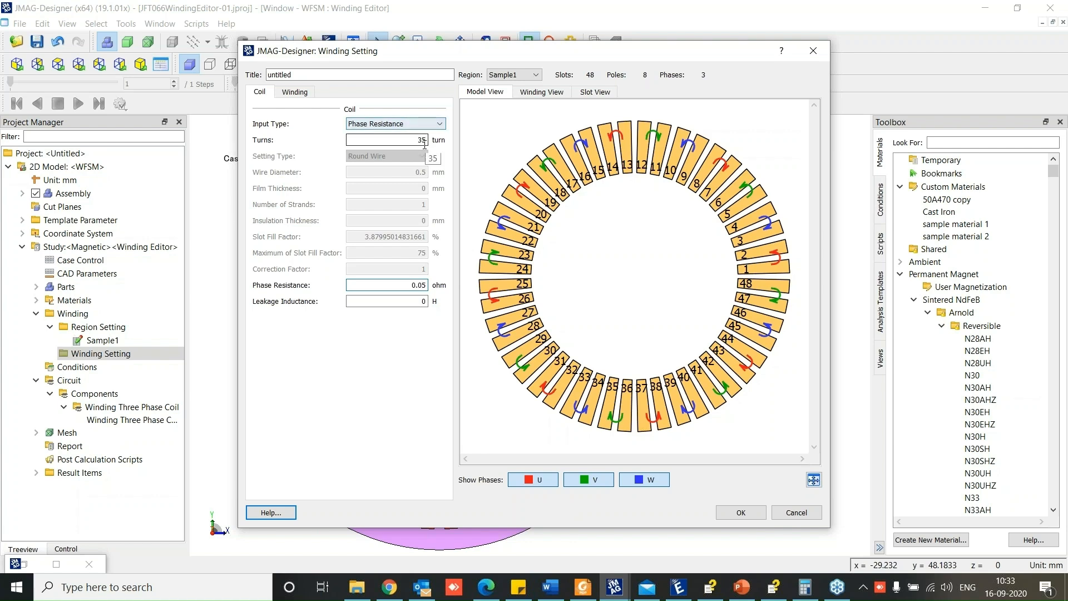
left_click(395, 123)
left_click(378, 140)
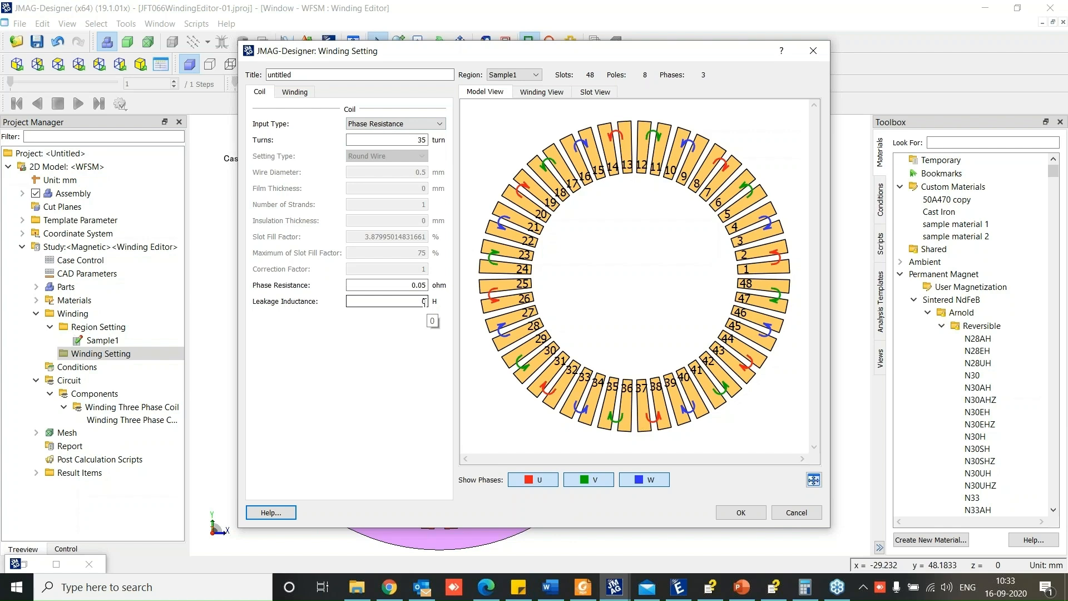
Link the winding setting to the circuit component Winding Three Phase Coil1
left_click(299, 96)
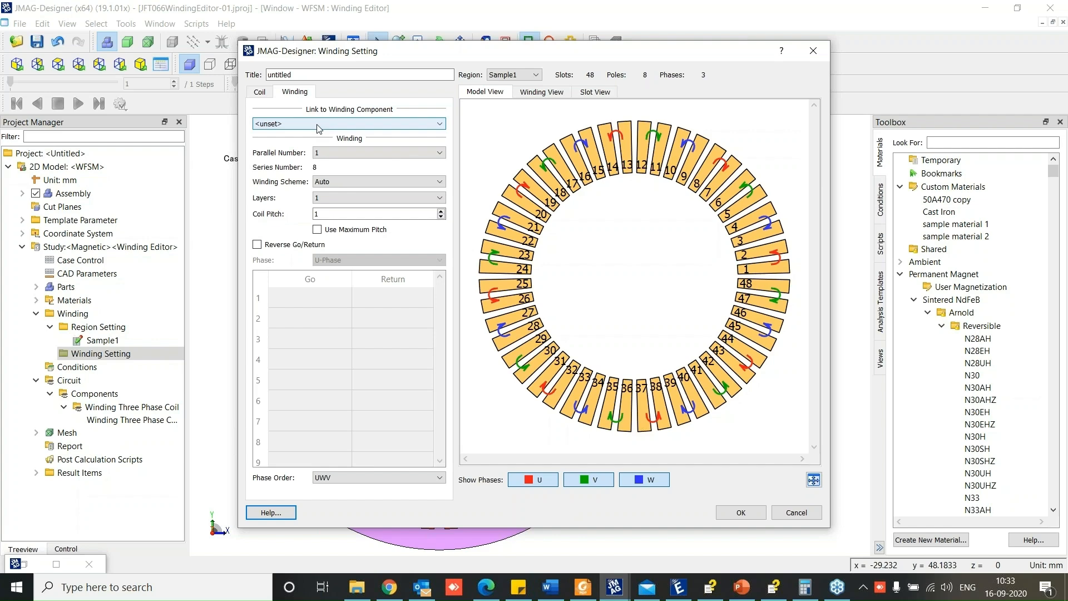
left_click(262, 92)
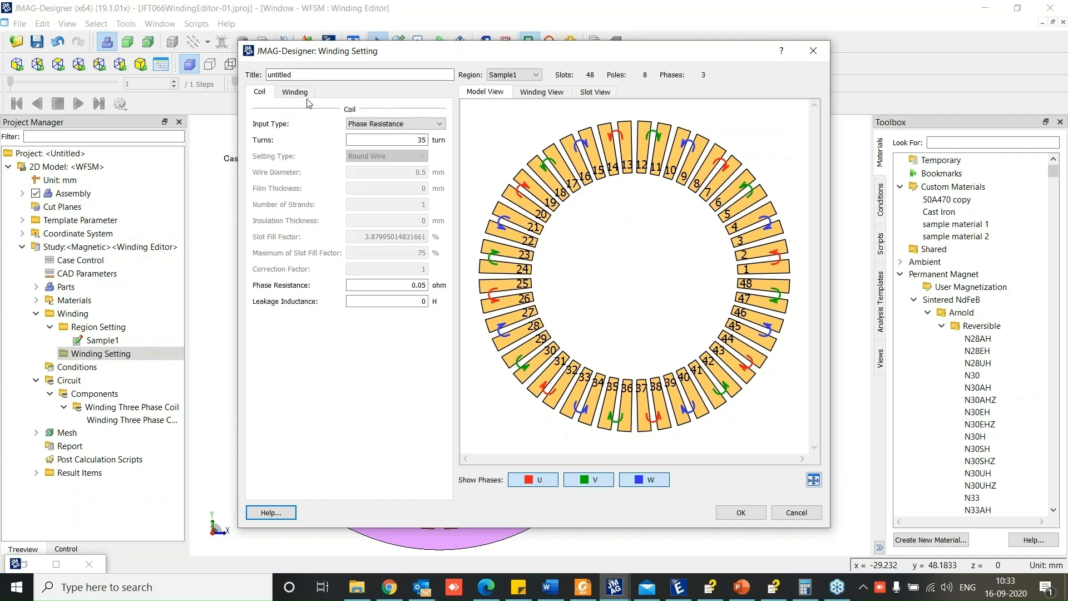
left_click(305, 93)
left_click(295, 123)
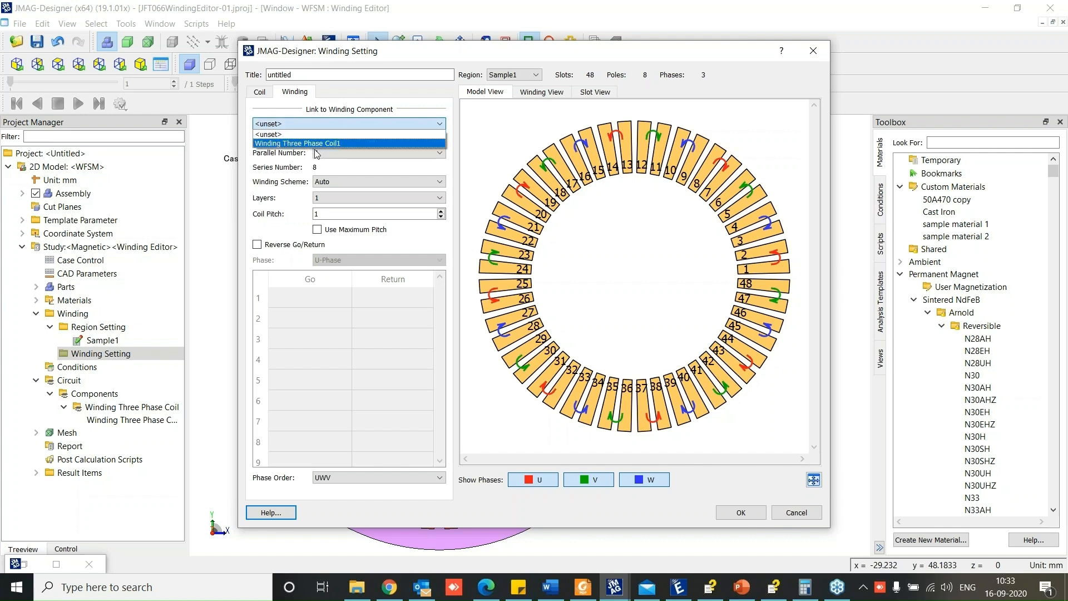
left_click(53, 565)
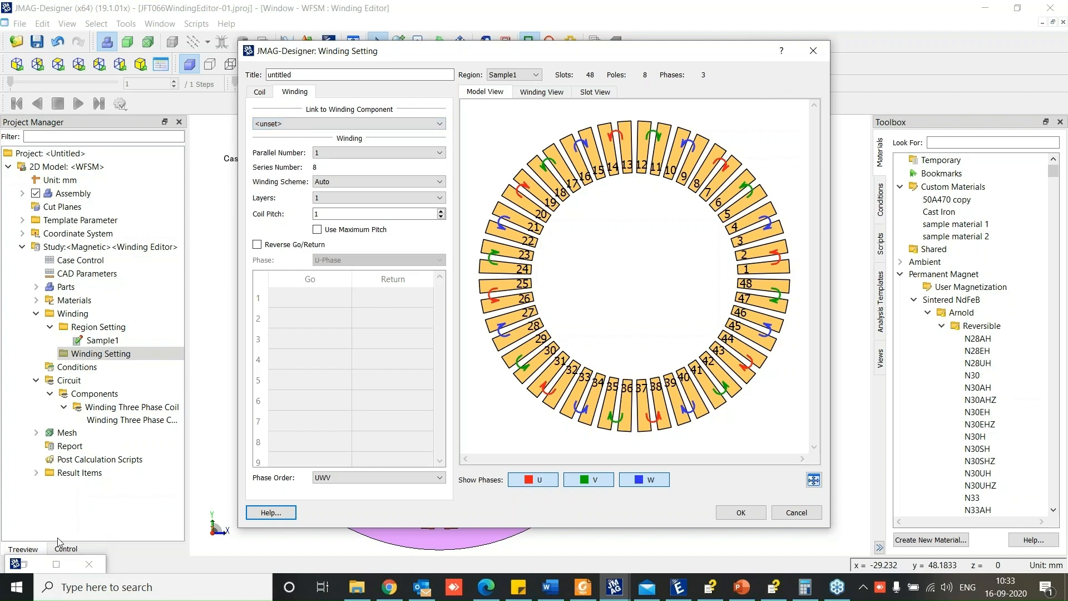
left_click(279, 125)
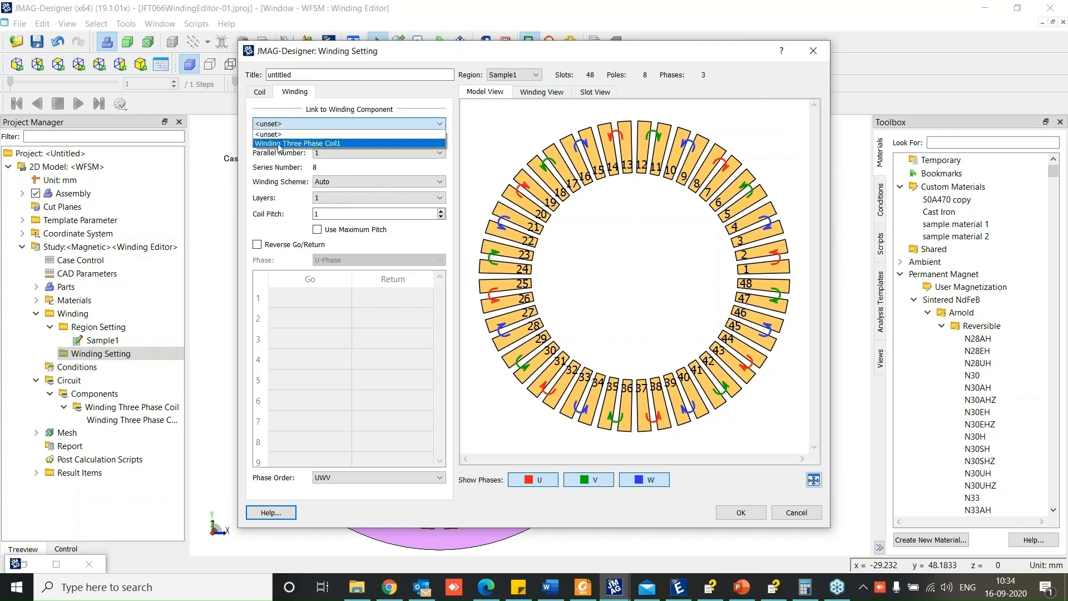
left_click(279, 144)
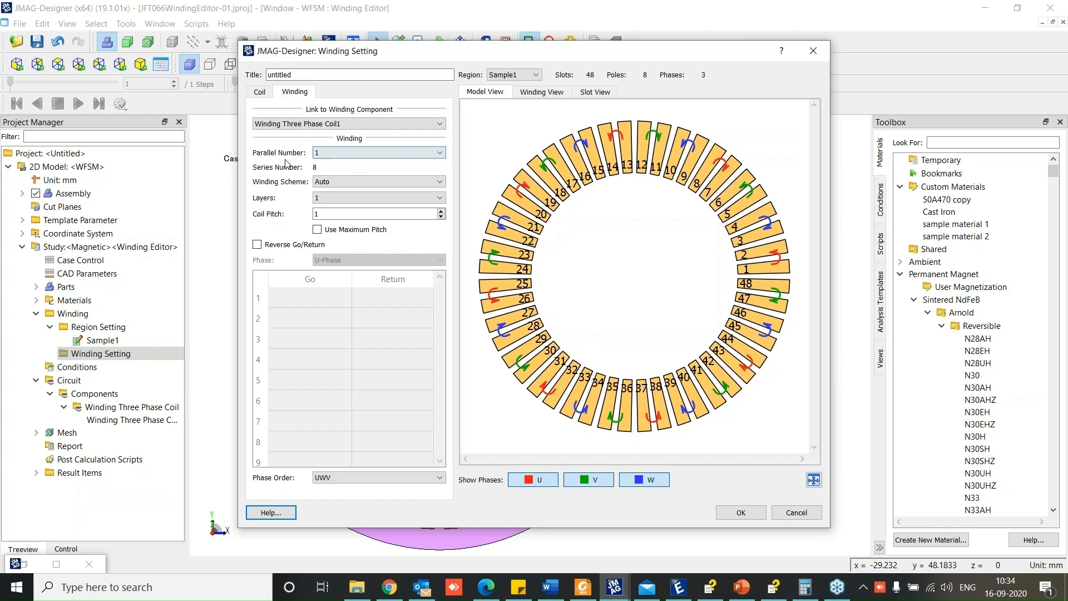
Keep the winding's parallel number at 1 and its winding scheme on Auto
left_click(320, 153)
left_click(322, 162)
left_click(345, 184)
left_click(345, 185)
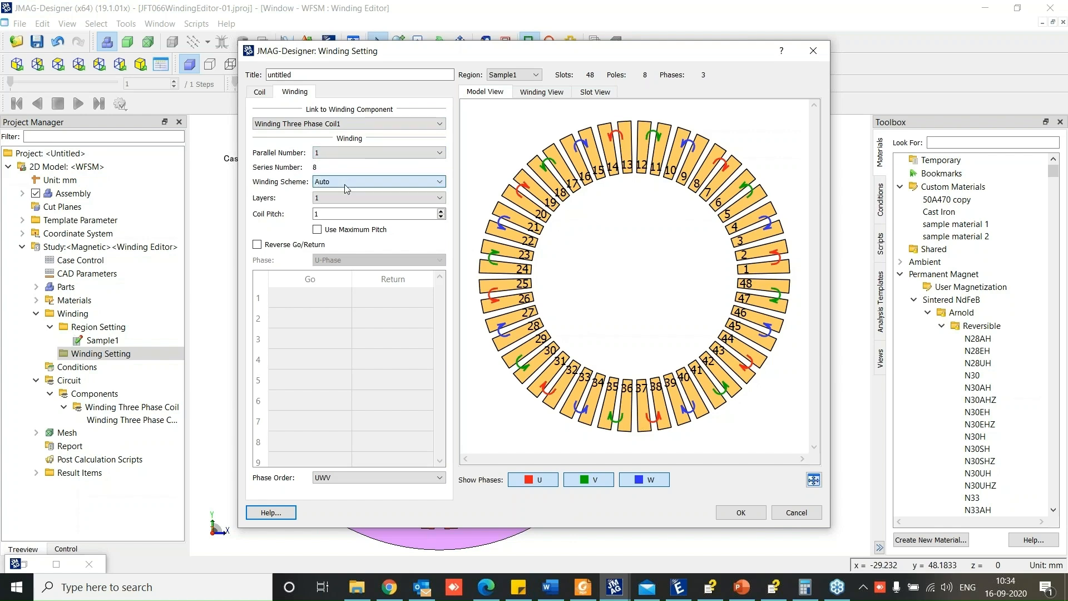
Set the winding to 2 layers with a coil pitch of 5 and choose the phase order UWV
left_click(332, 198)
left_click(329, 214)
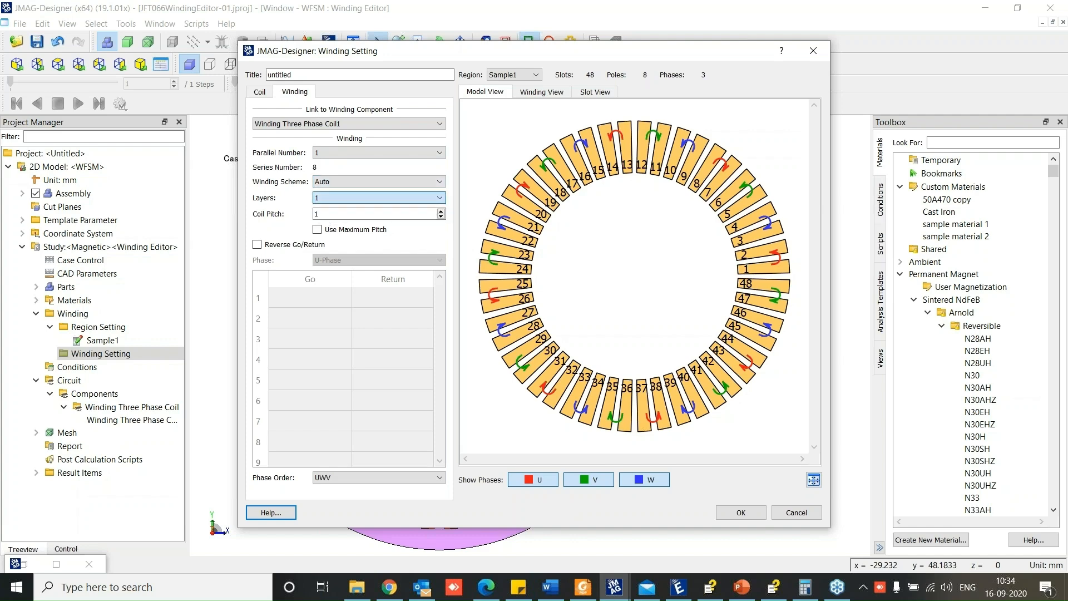
type("5")
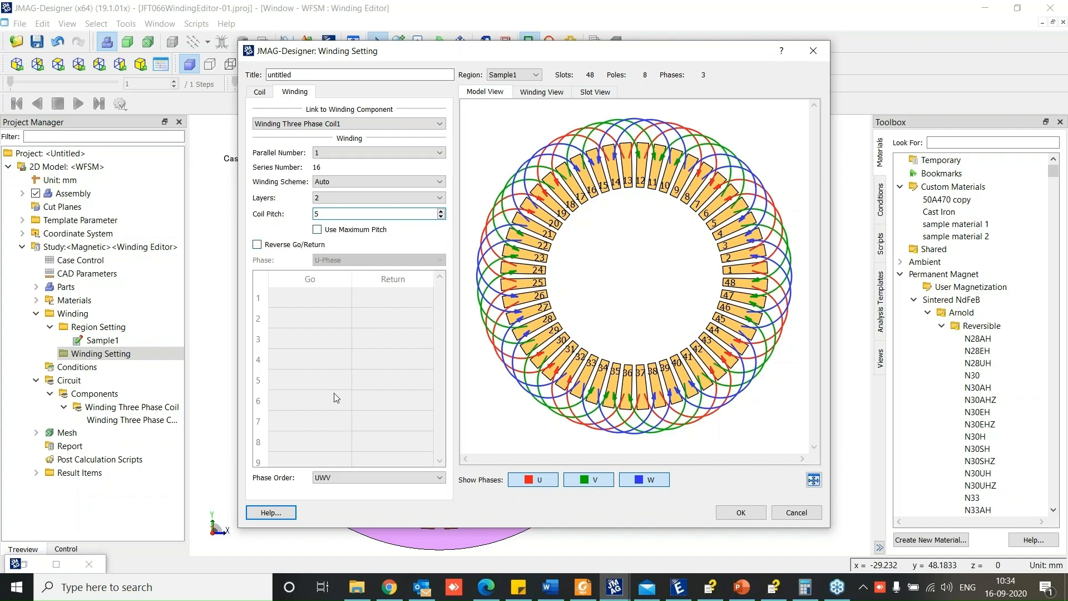
left_click(336, 478)
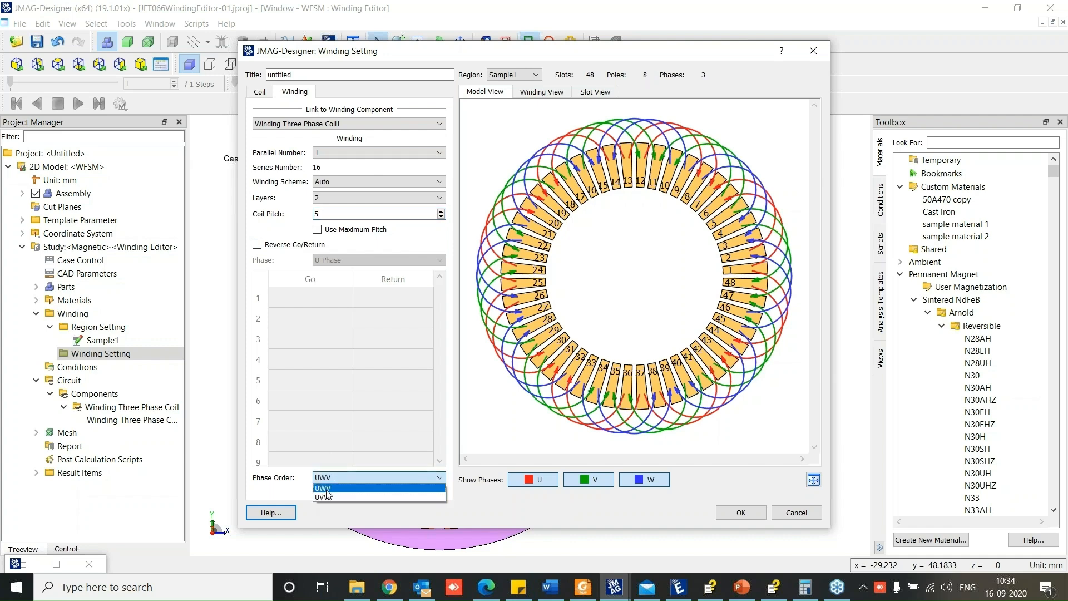
left_click(330, 489)
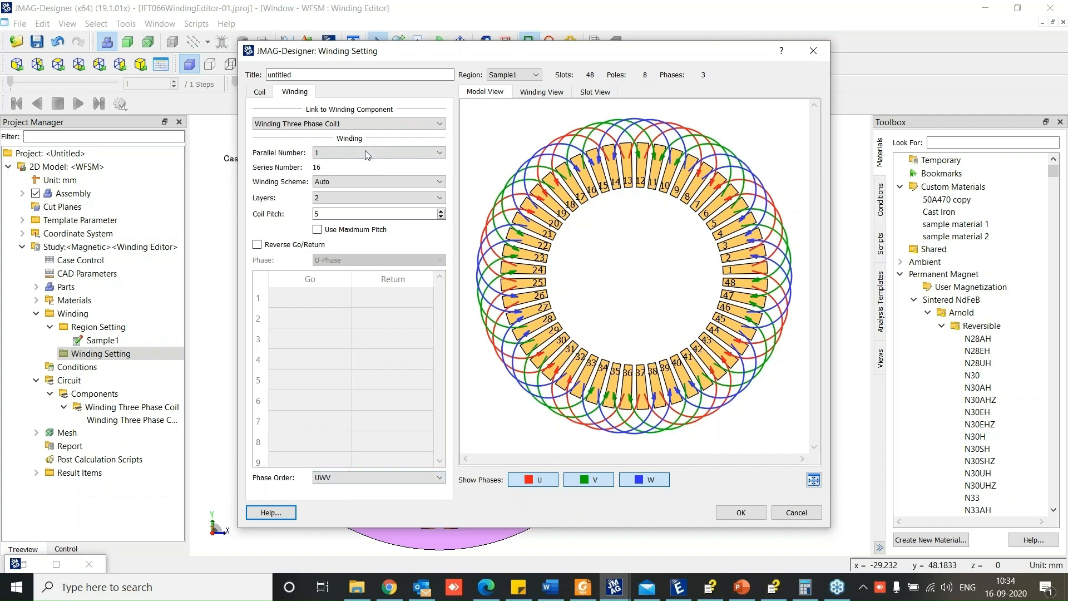
Show the winding connection diagram for the three phases and widen the Winding Setting dialog on both sides
left_click(531, 94)
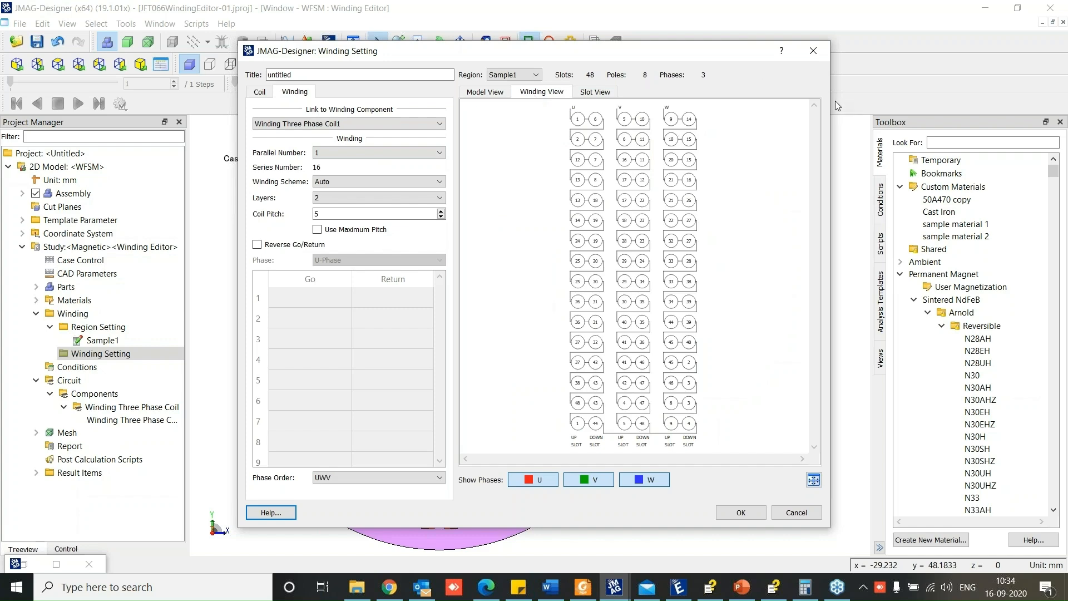
left_click_drag(830, 101, 1025, 101)
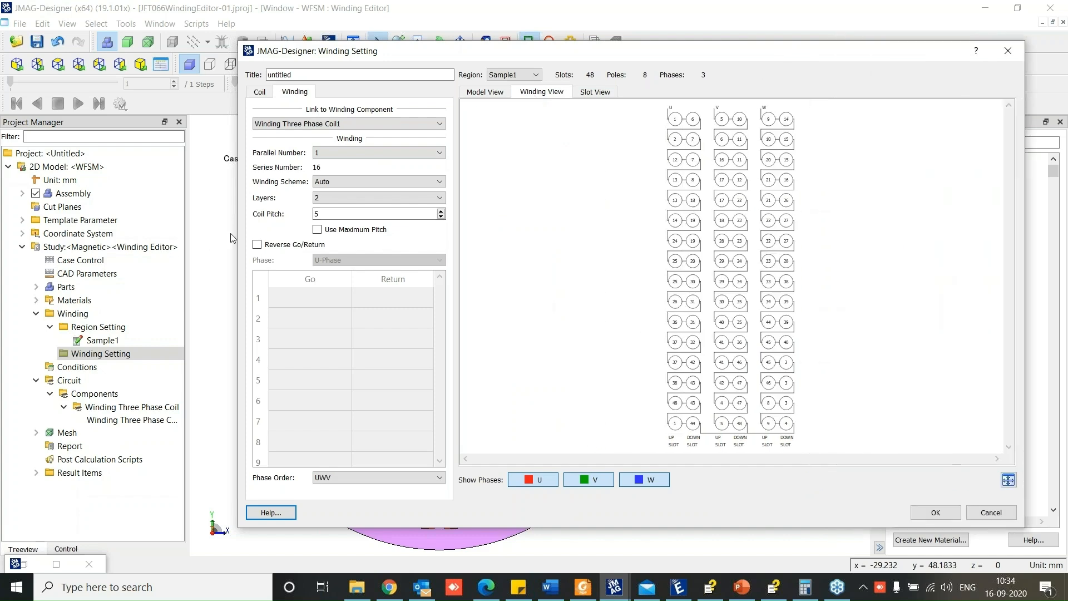
left_click_drag(232, 238, 64, 244)
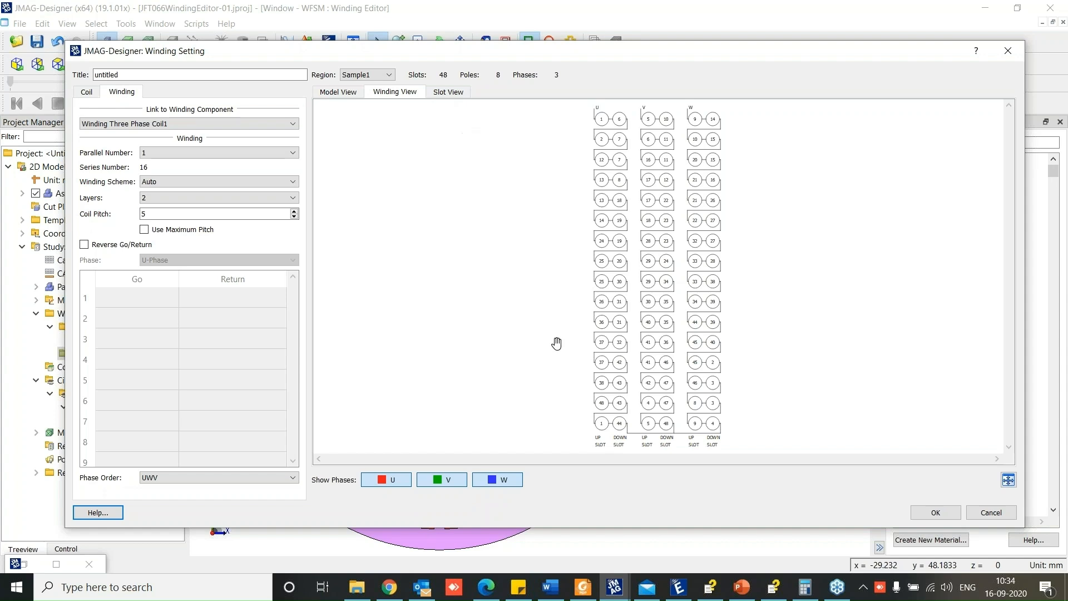
Examine the coil connections in the slot diagram, hiding and showing individual phases before displaying U, V and W together
left_click(428, 479)
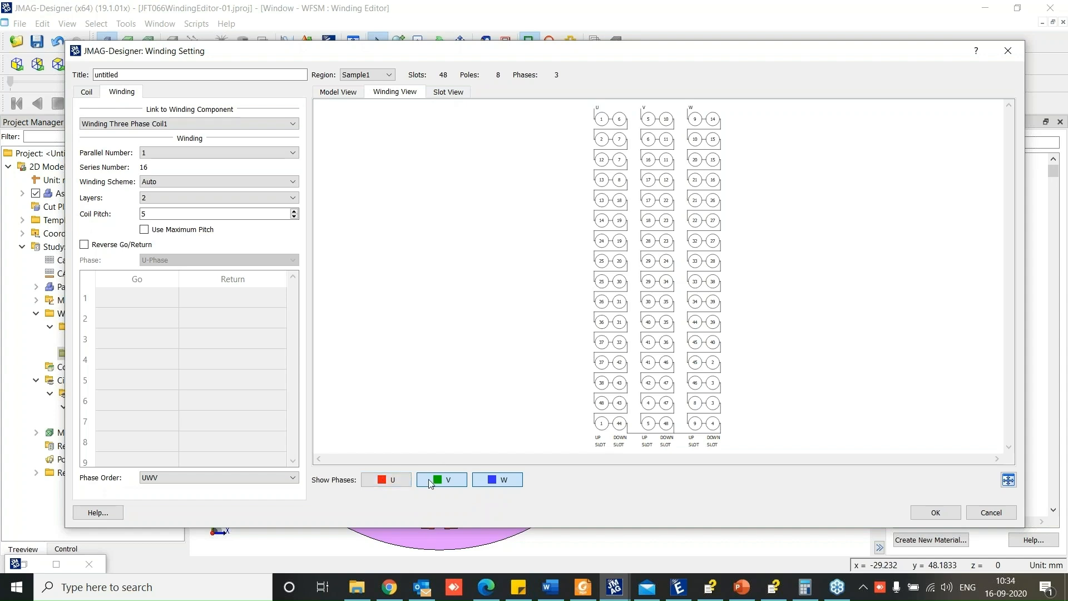
left_click(447, 92)
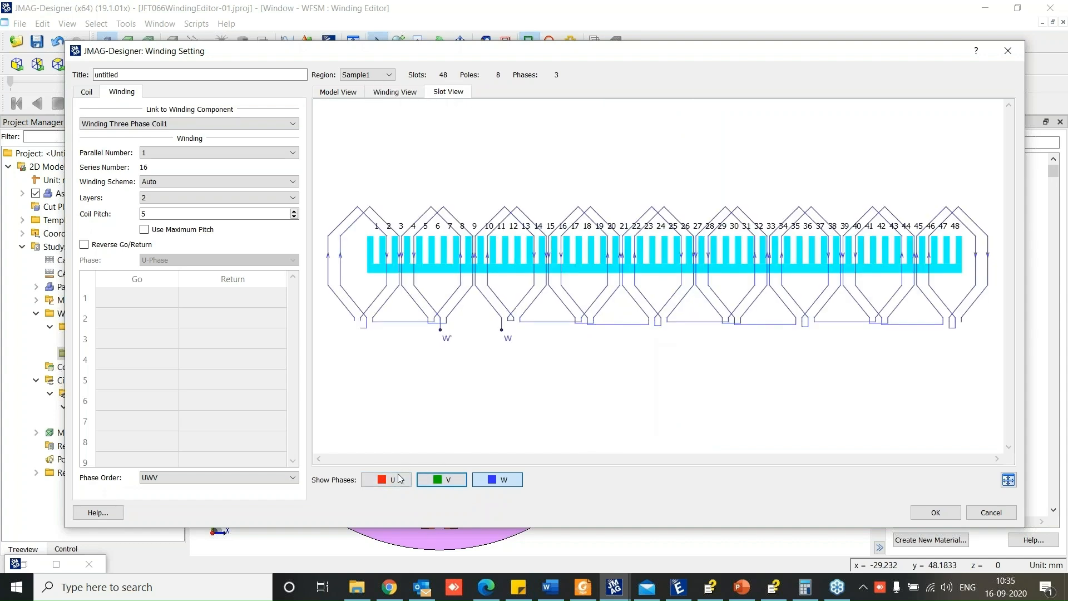
left_click(436, 487)
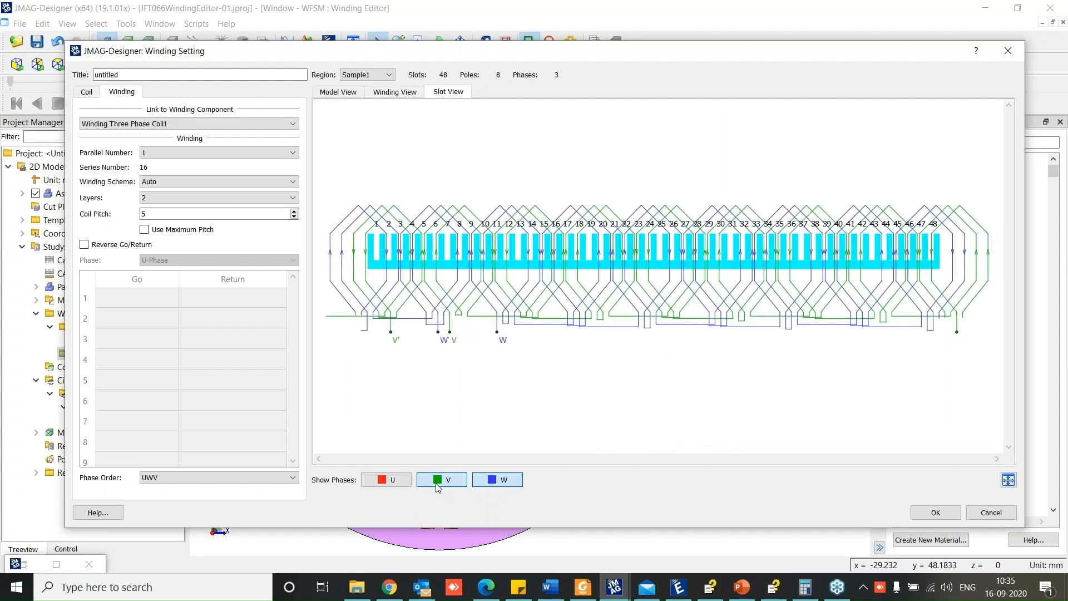
left_click(506, 484)
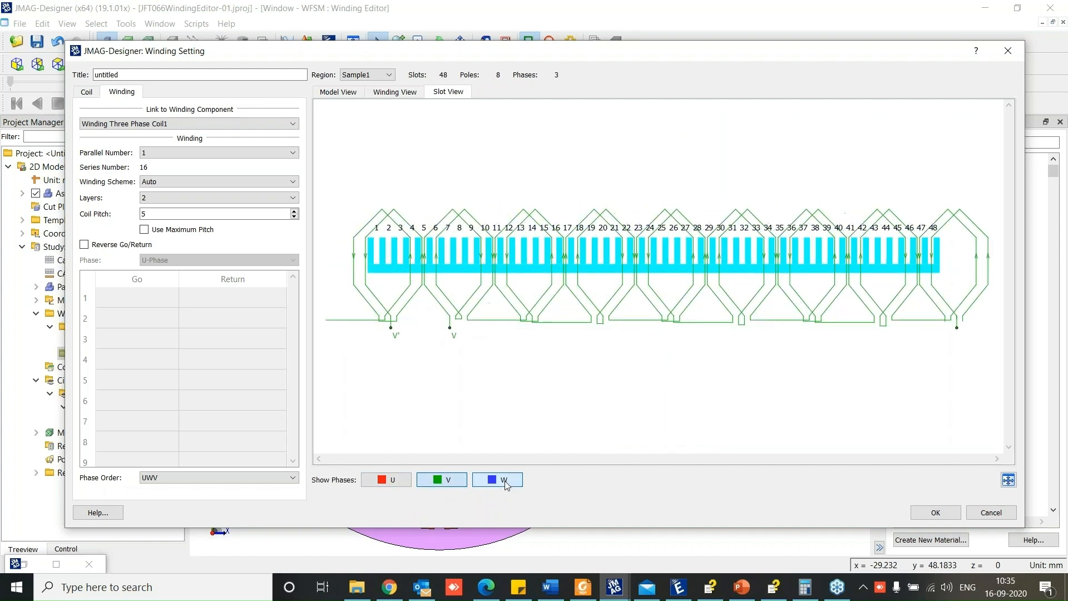
left_click(482, 484)
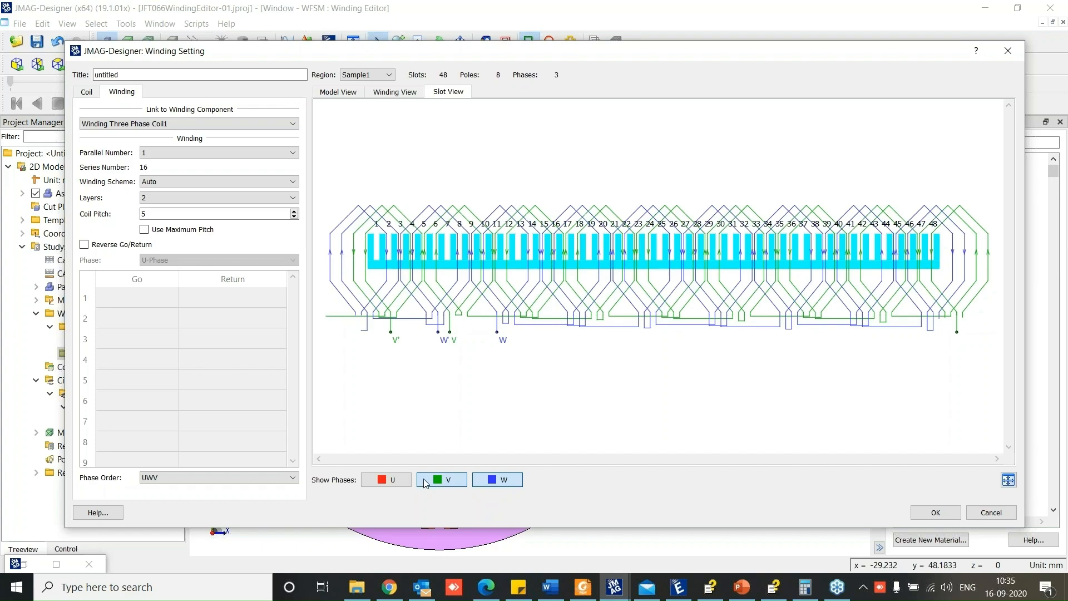
left_click(372, 482)
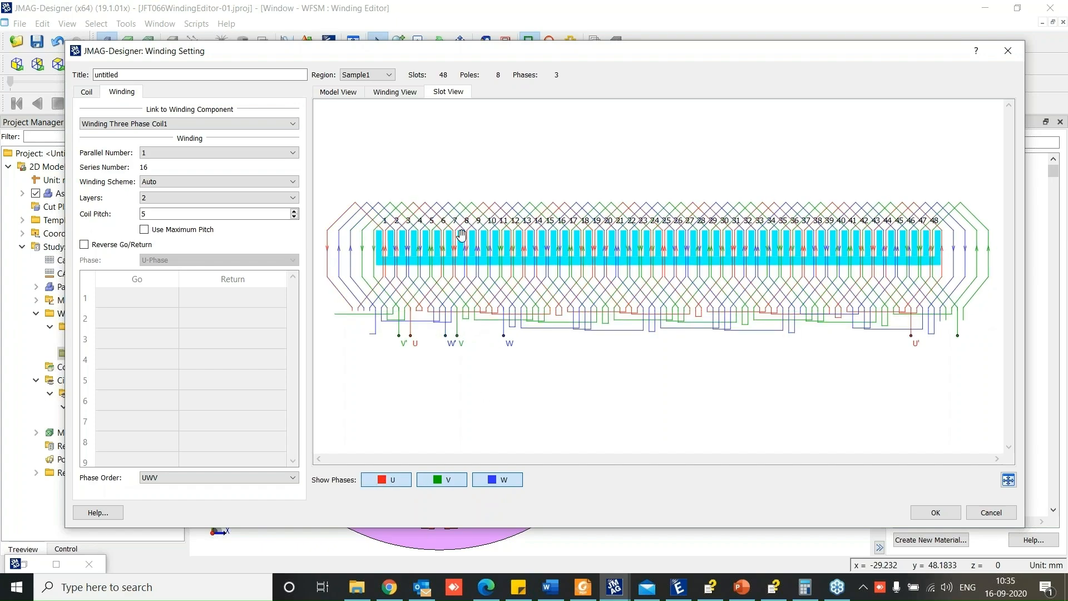
scroll(517, 286, "up", 3)
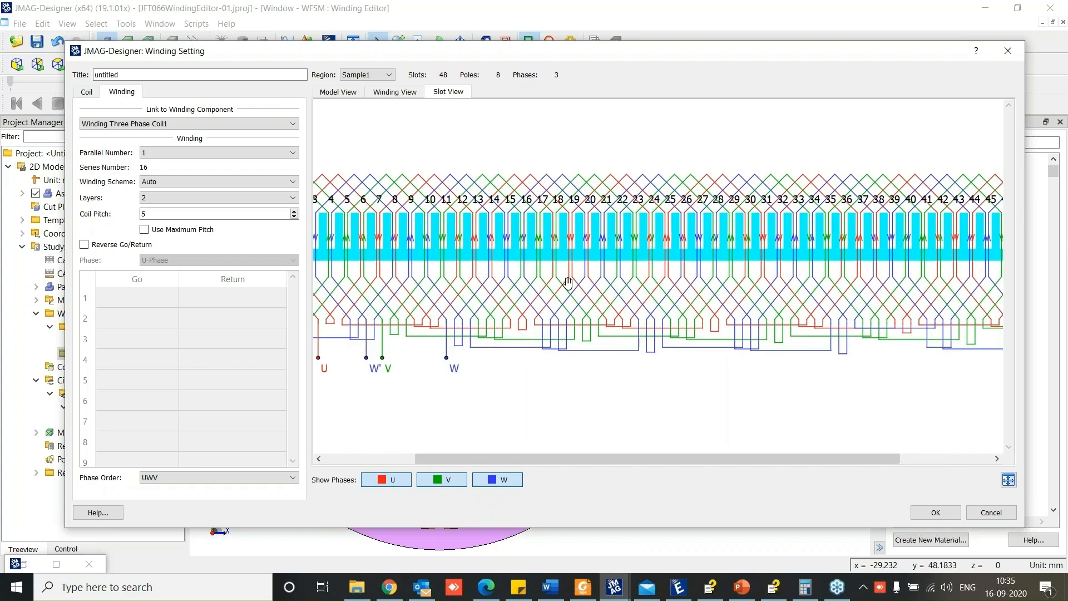
scroll(517, 286, "down", 2)
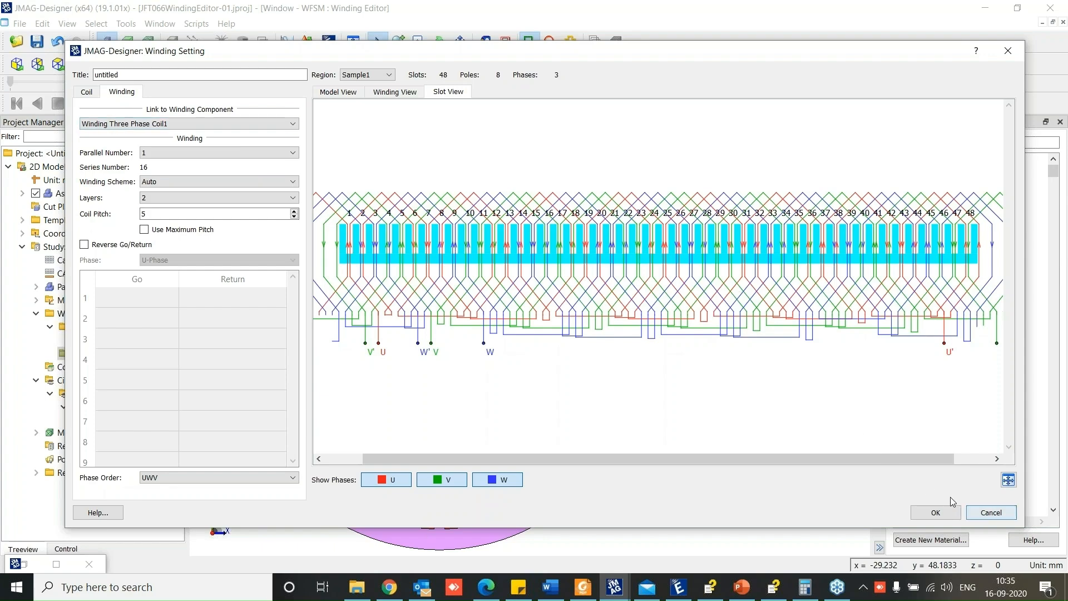
Apply the winding setting and highlight its coils with their current directions on the motor model
left_click(934, 516)
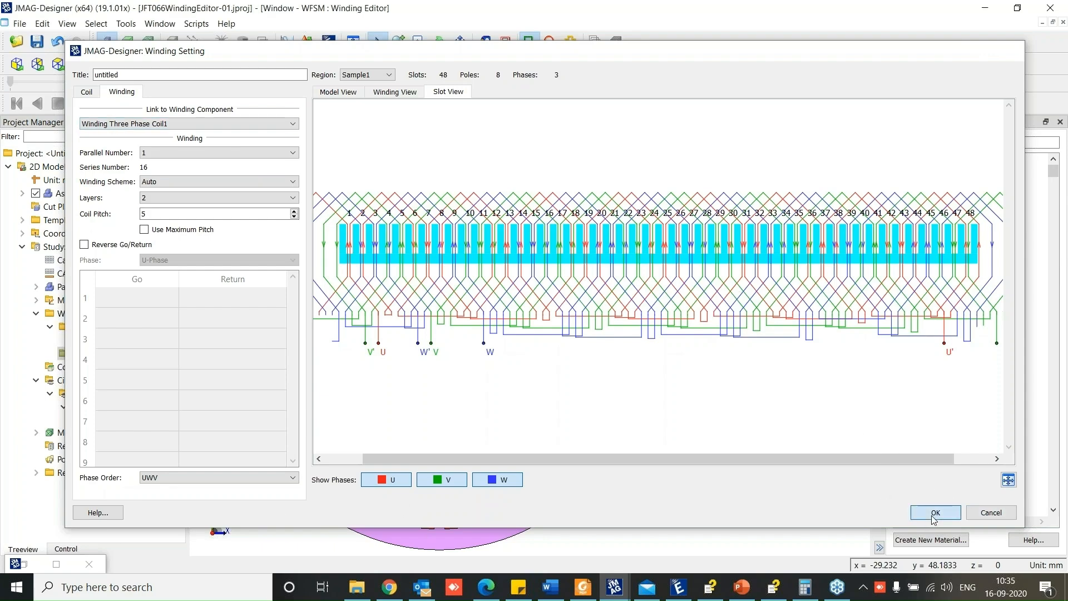
left_click(112, 368)
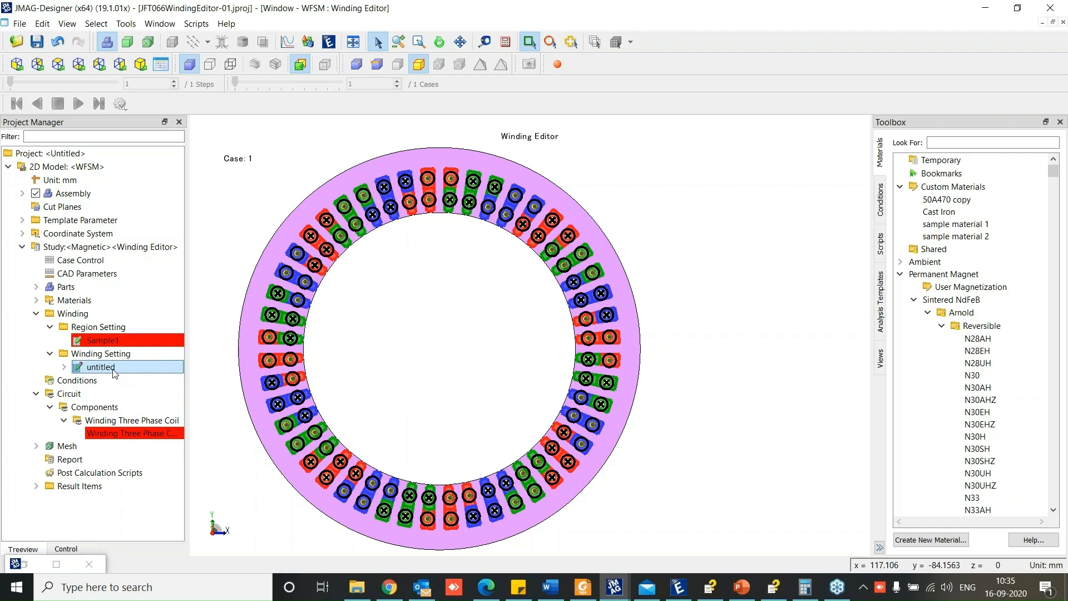
left_click(111, 313)
Duplicate the Winding Editor study with all cases under the title "Winding Editor sample"
left_click(146, 248)
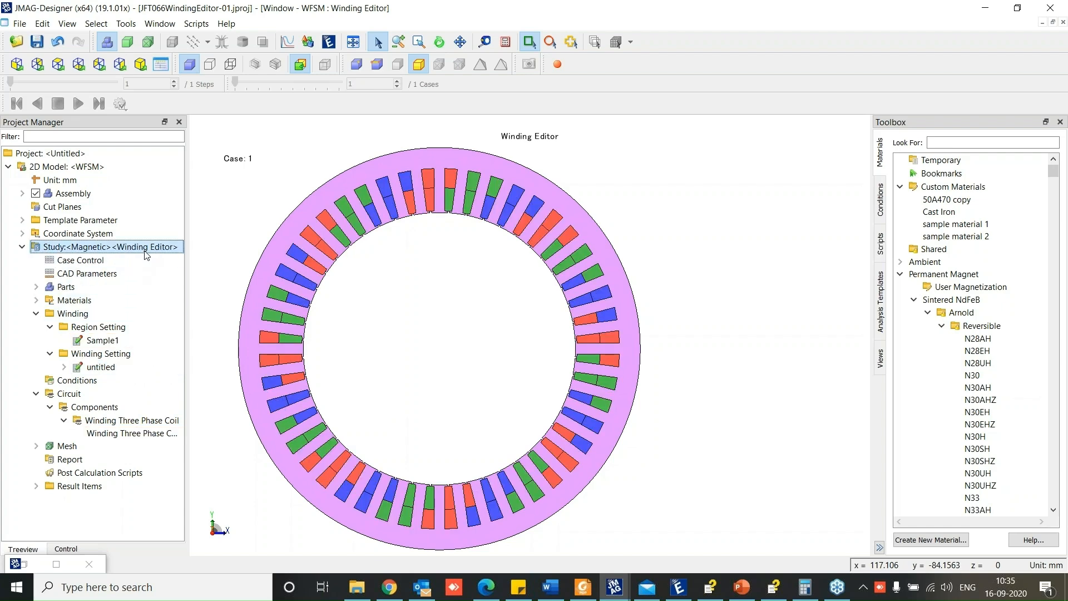
right_click(145, 254)
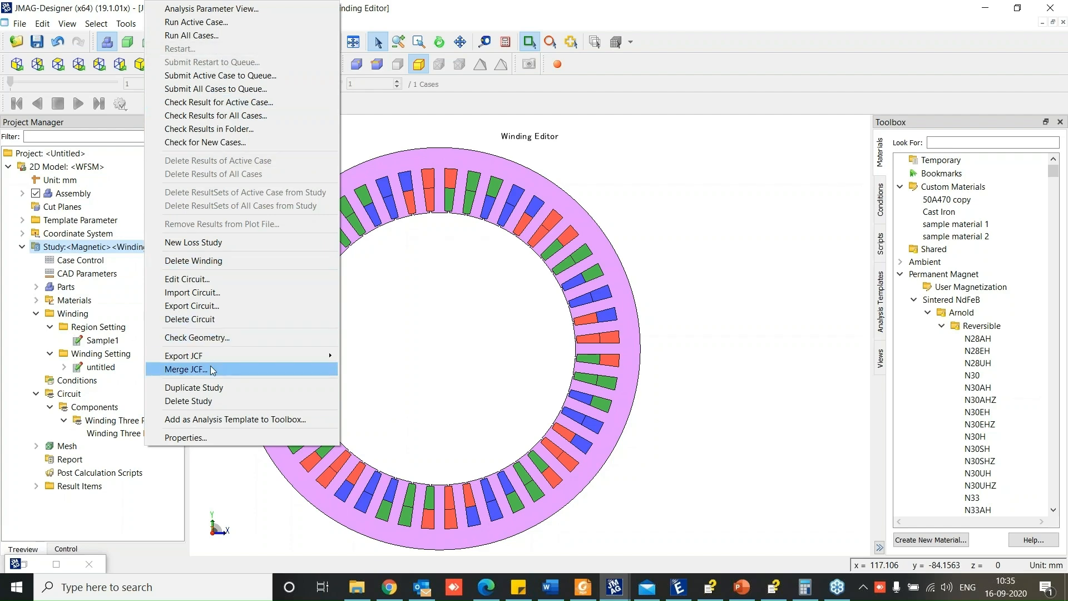
left_click(205, 388)
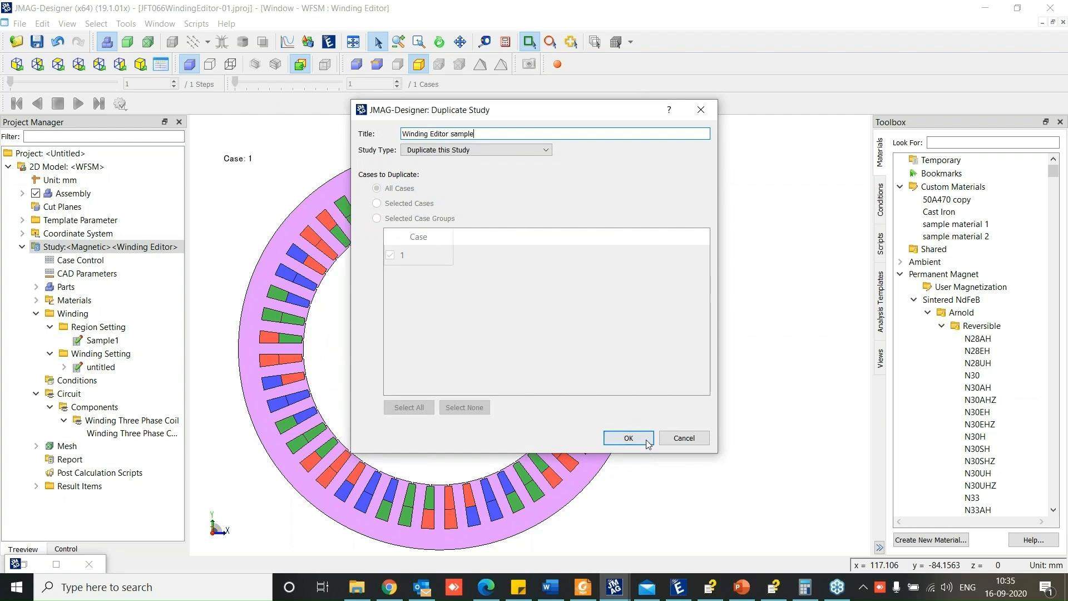
left_click(628, 438)
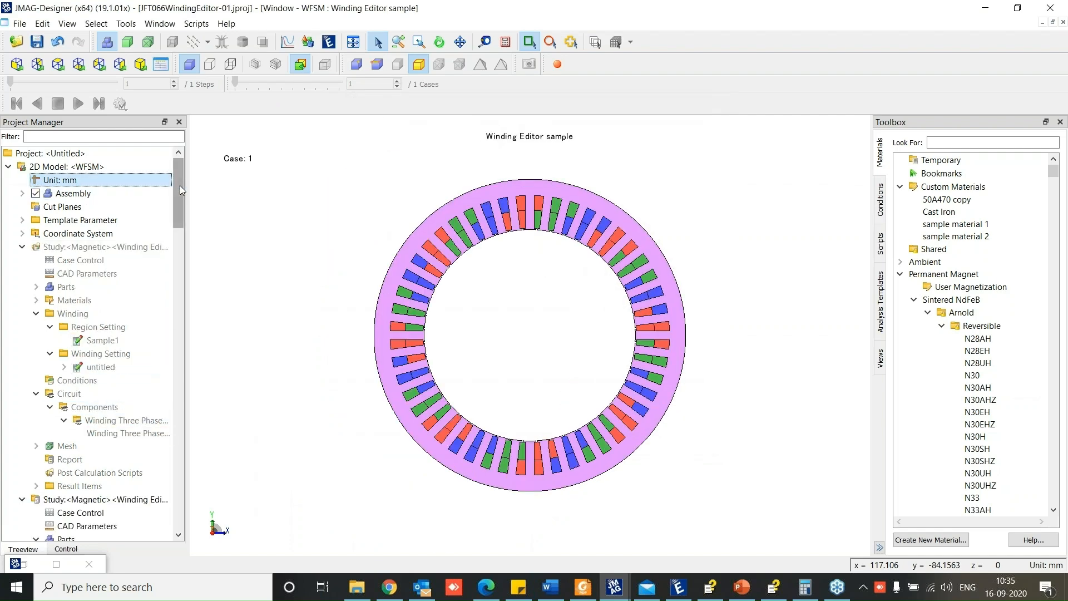
Collapse the original study in the project tree and delete the winding from the duplicated study
left_click(8, 167)
left_click(23, 260)
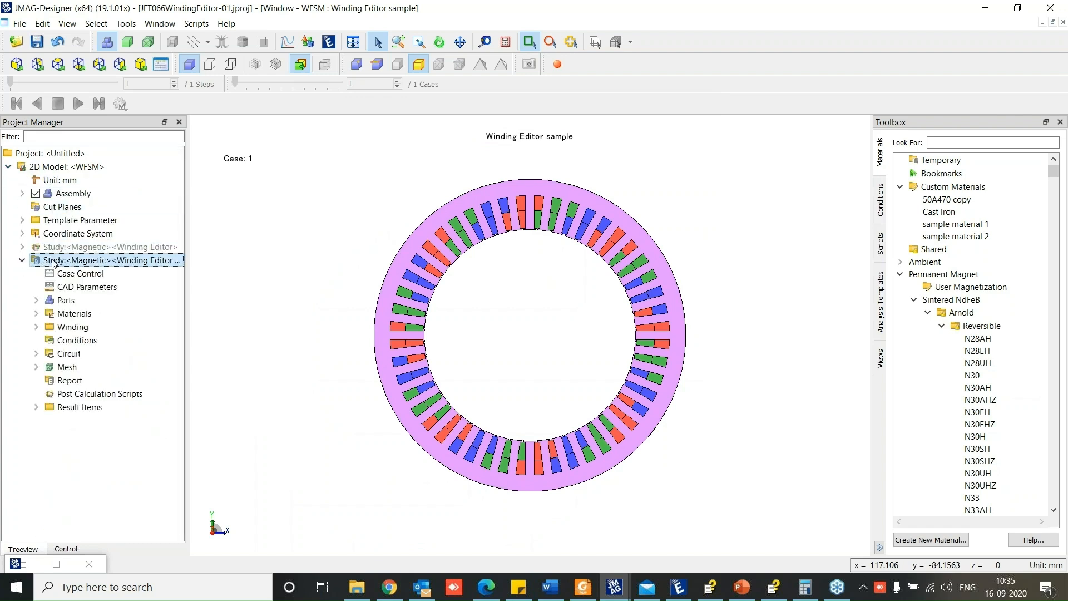
left_click(34, 327)
left_click(61, 327)
left_click(74, 274)
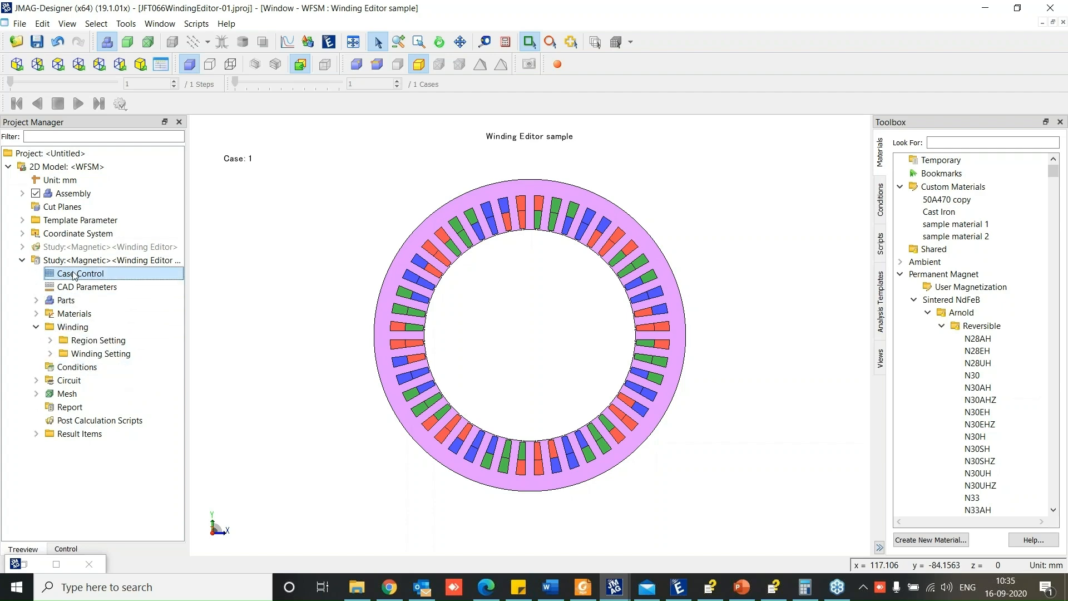
right_click(77, 260)
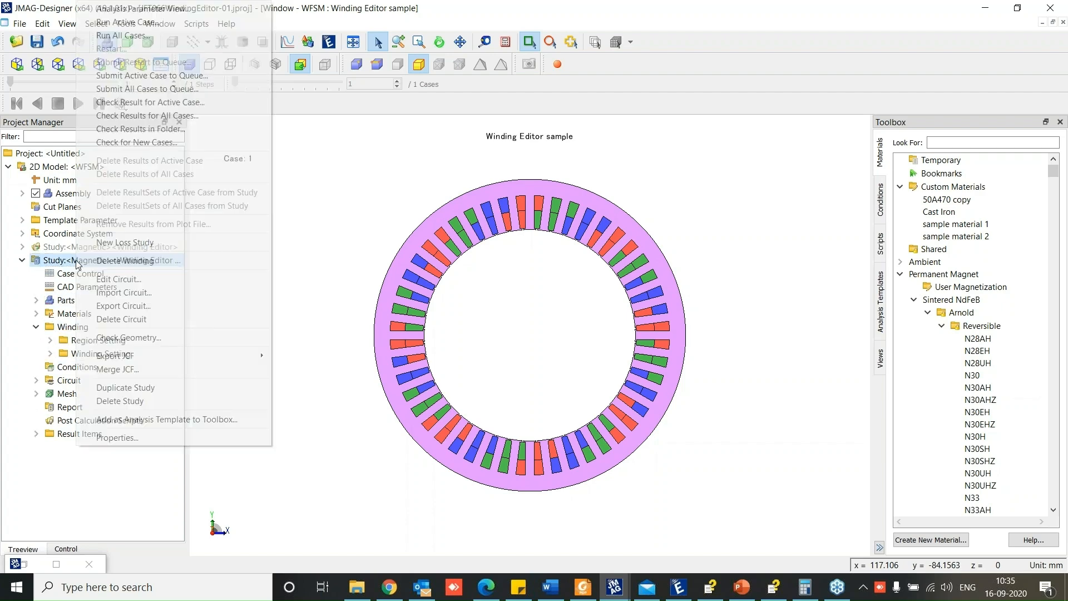
left_click(141, 260)
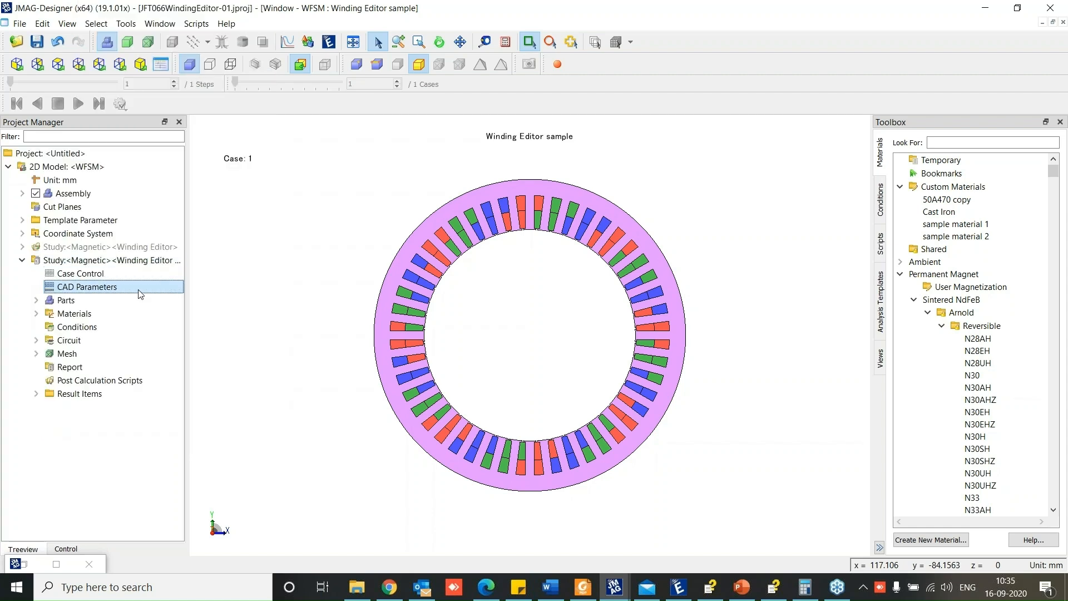
left_click(60, 301)
left_click(65, 325)
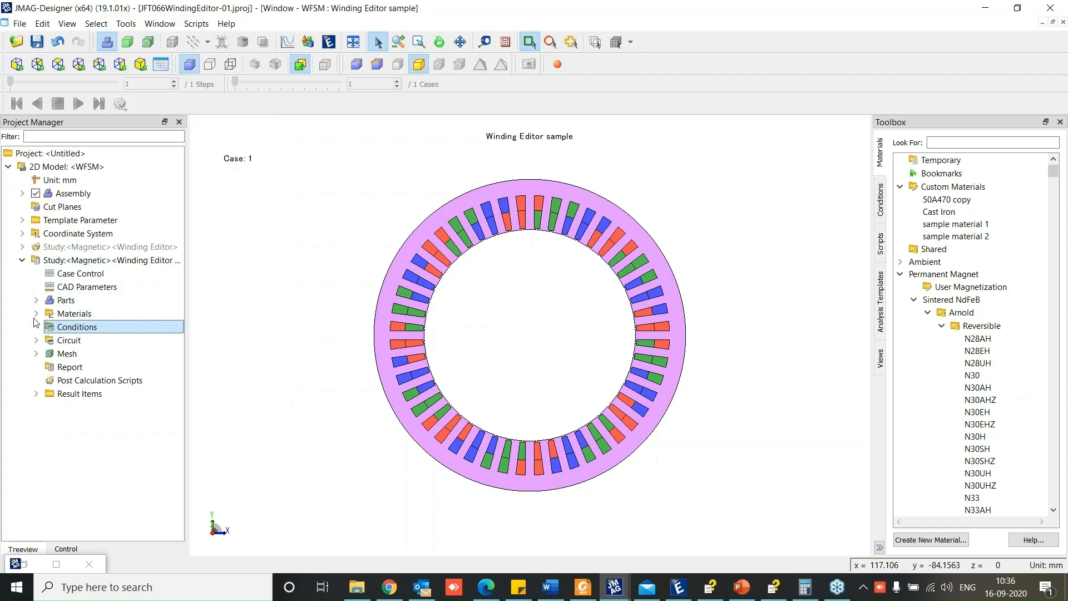
left_click(46, 273)
left_click(47, 287)
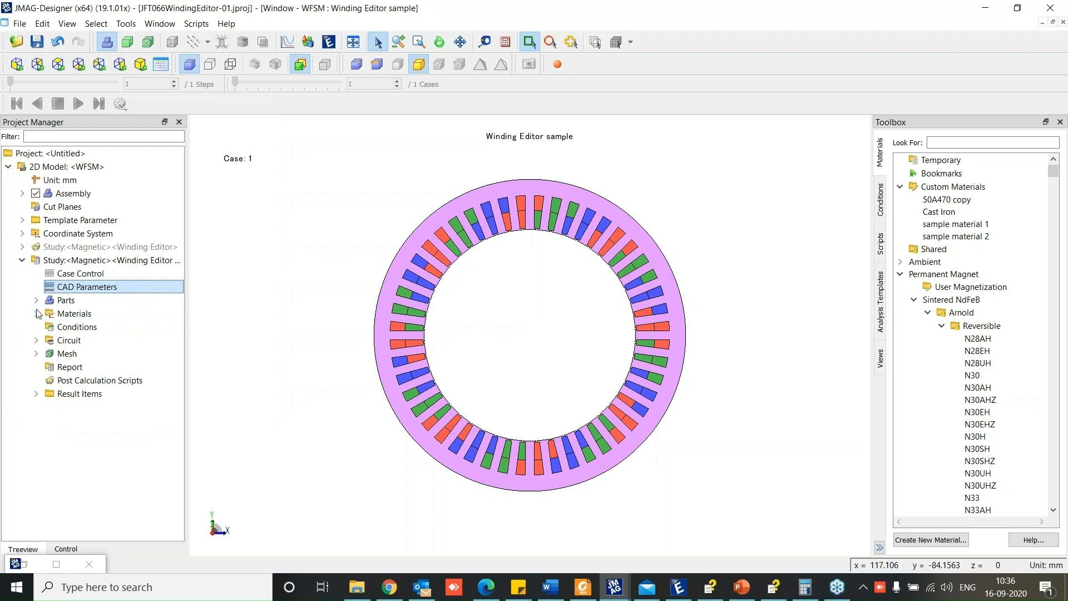
left_click(36, 313)
left_click(37, 314)
Try a FEM Coil condition on one slot coil, review its link, parts and direction settings, and discard it
left_click(61, 327)
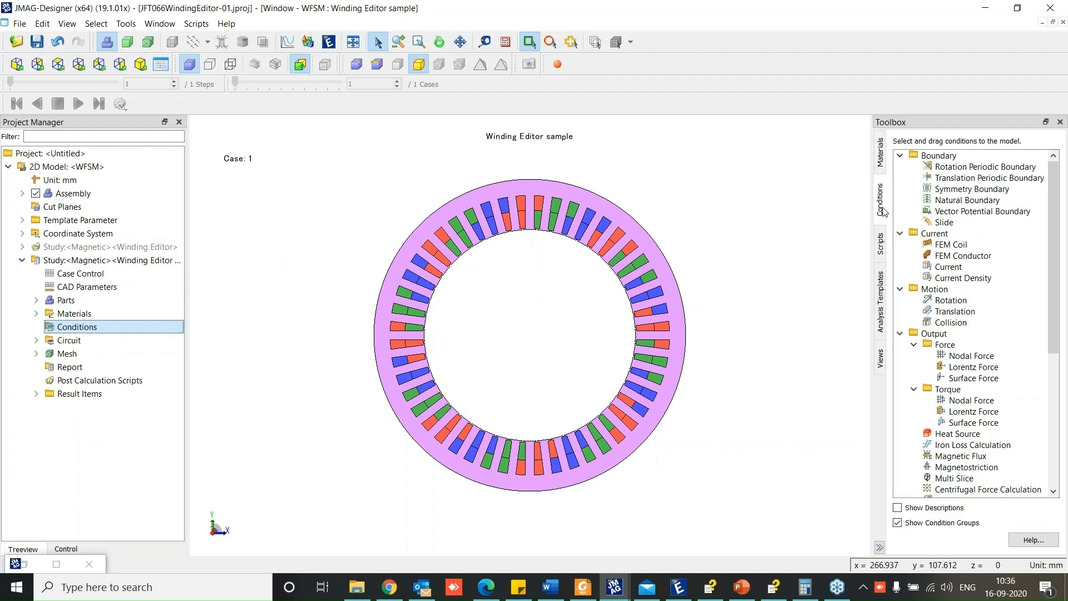
left_click(948, 247)
left_click_drag(949, 247, 659, 325)
left_click_drag(660, 326, 659, 326)
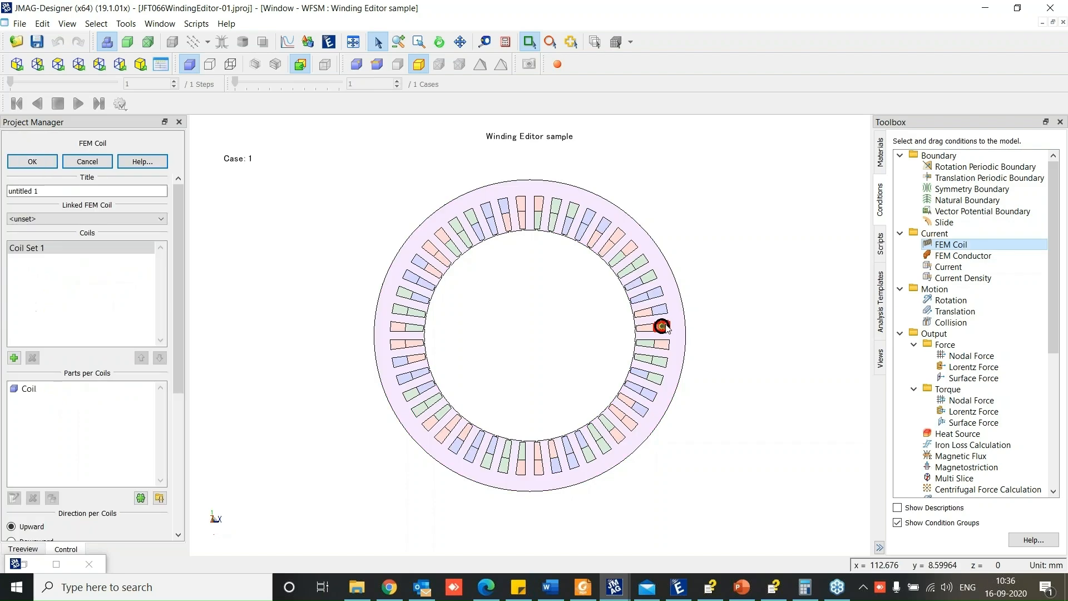
left_click(39, 219)
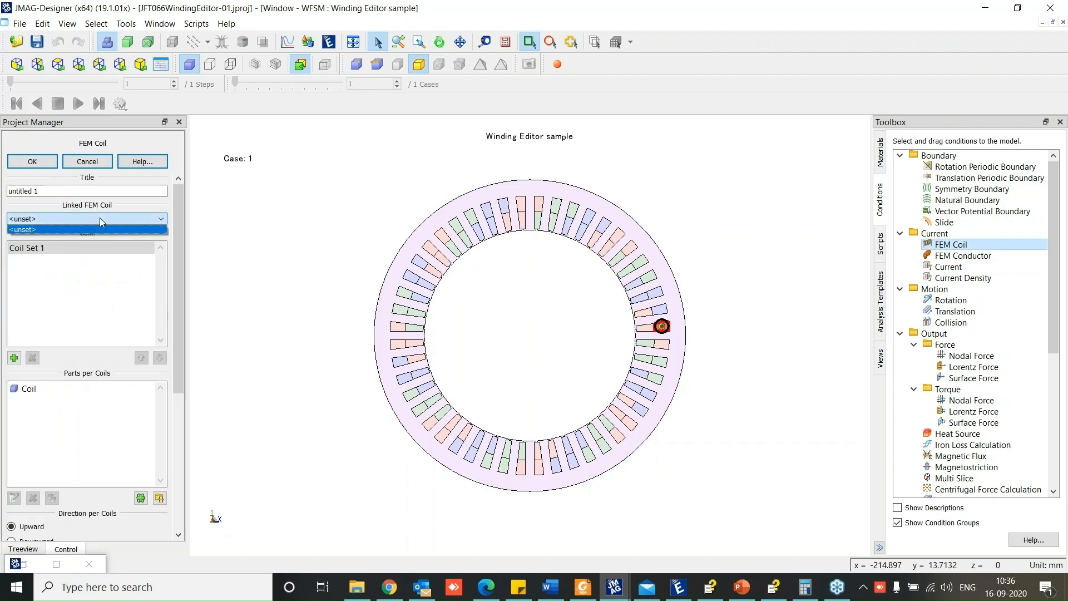
left_click_drag(176, 328, 172, 408)
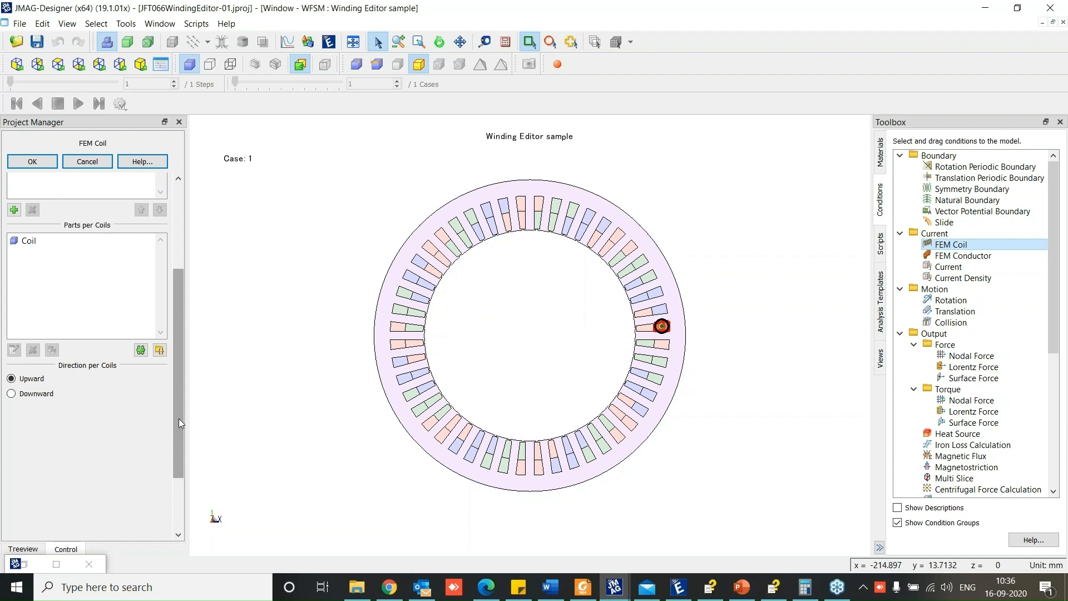
left_click_drag(178, 418, 170, 274)
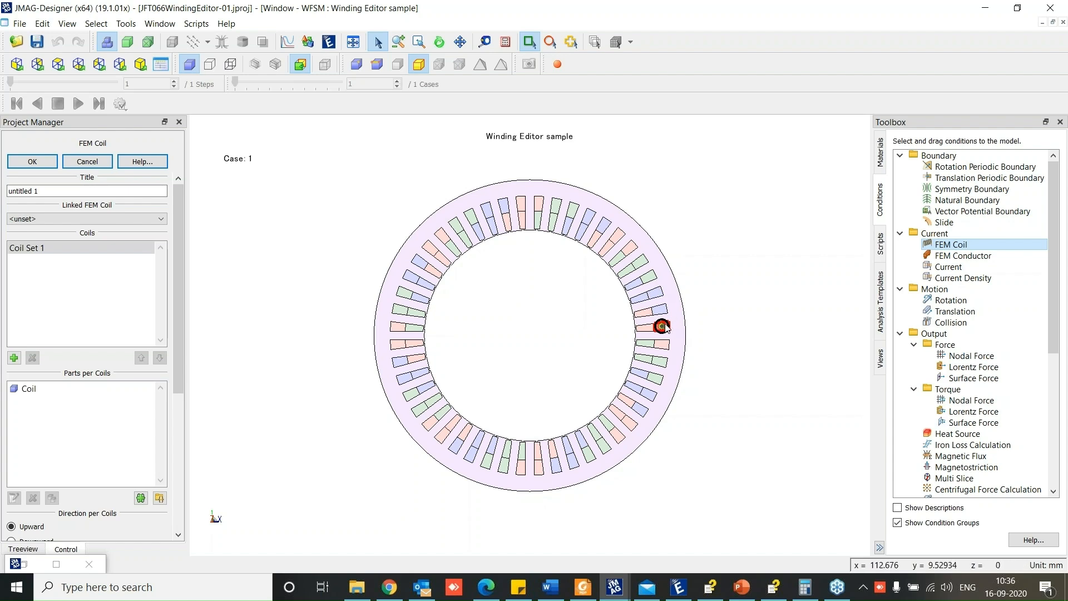
left_click(94, 163)
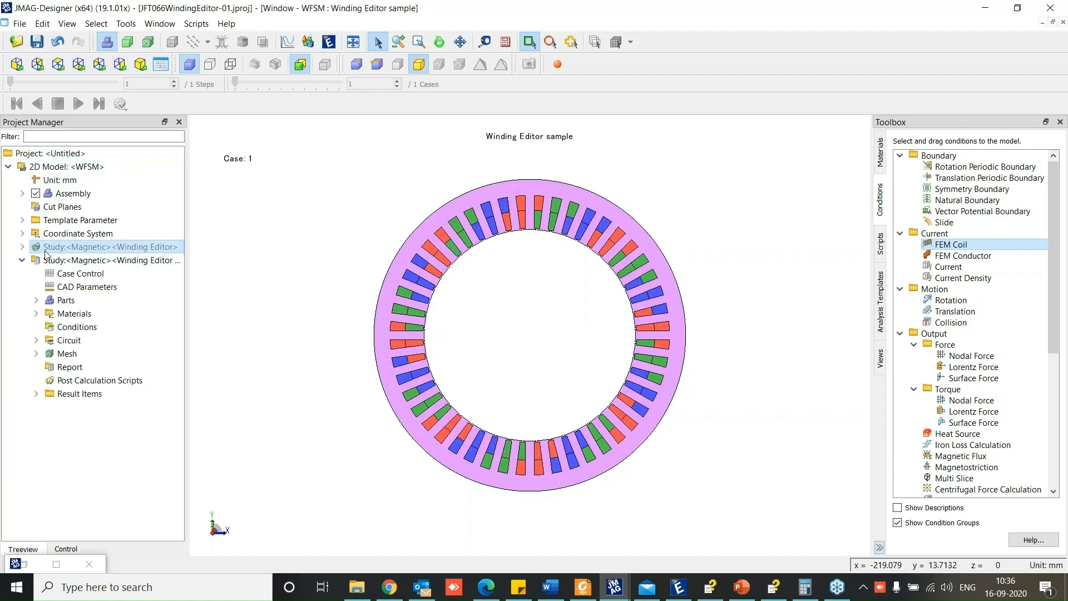
Expand the original study and its Circuit branch to look over the entries they contain
left_click(23, 248)
left_click_drag(89, 259, 61, 327)
left_click(37, 340)
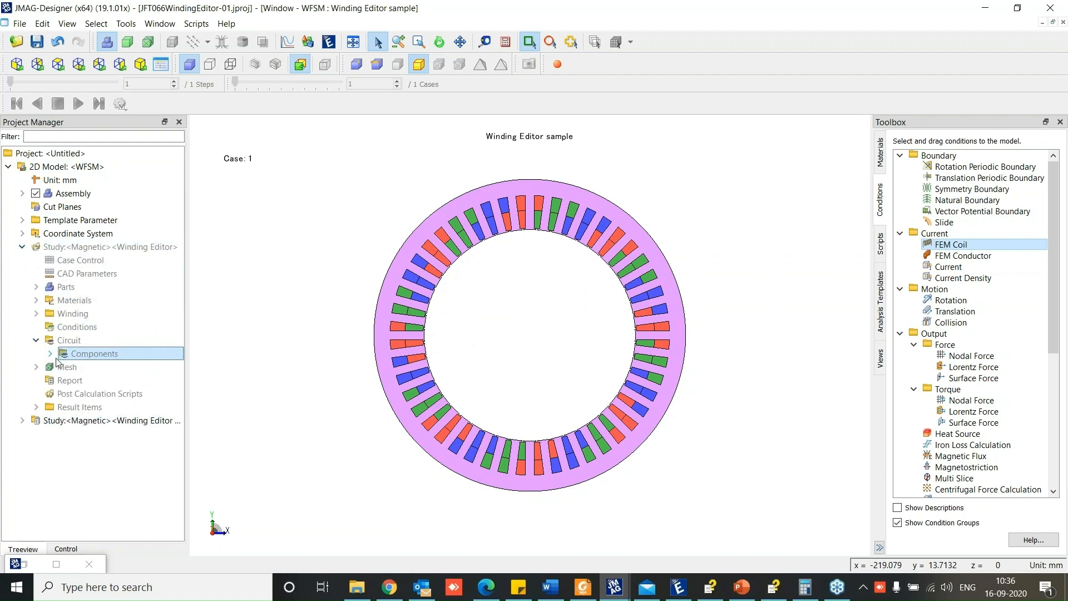
left_click(51, 345)
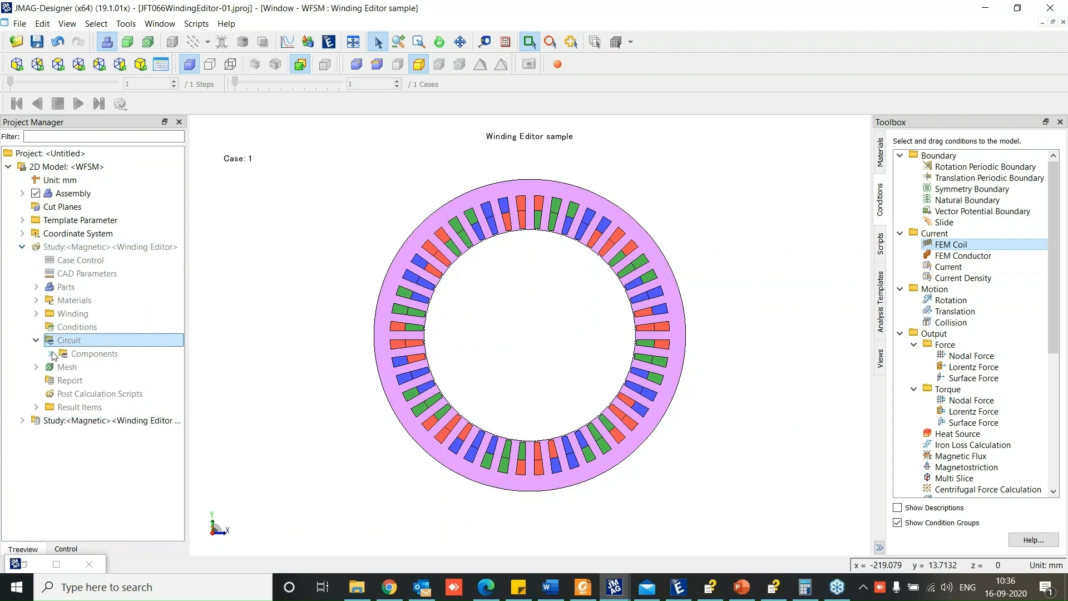
left_click(45, 331)
left_click(44, 275)
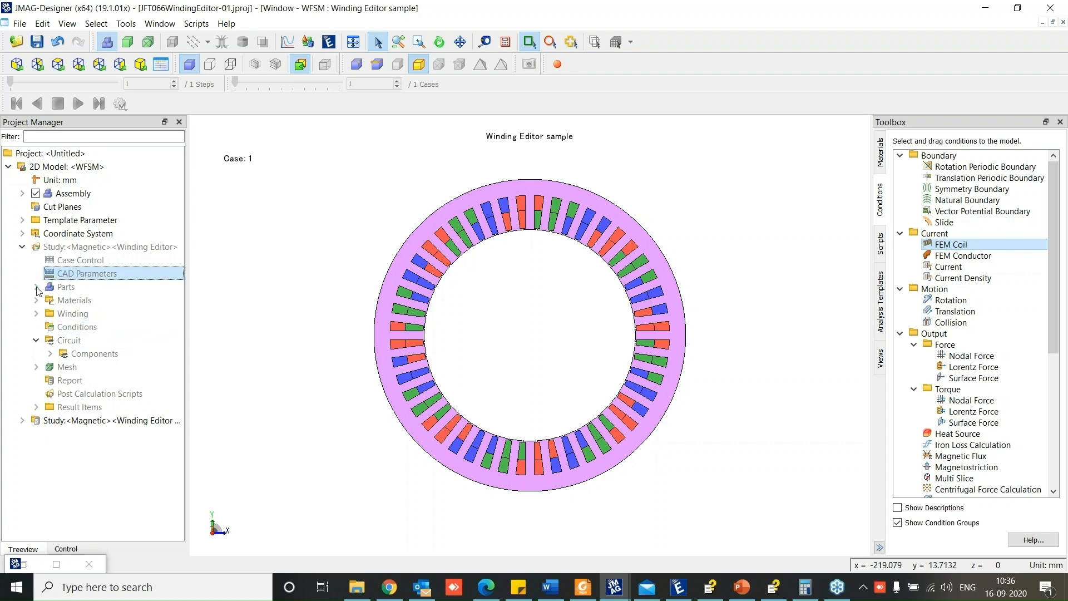
left_click(44, 265)
left_click(43, 274)
Expand the original study's winding setting and highlight its U-Phase, V-Phase and W-Phase coils on the model one after another
left_click(35, 315)
left_click(59, 332)
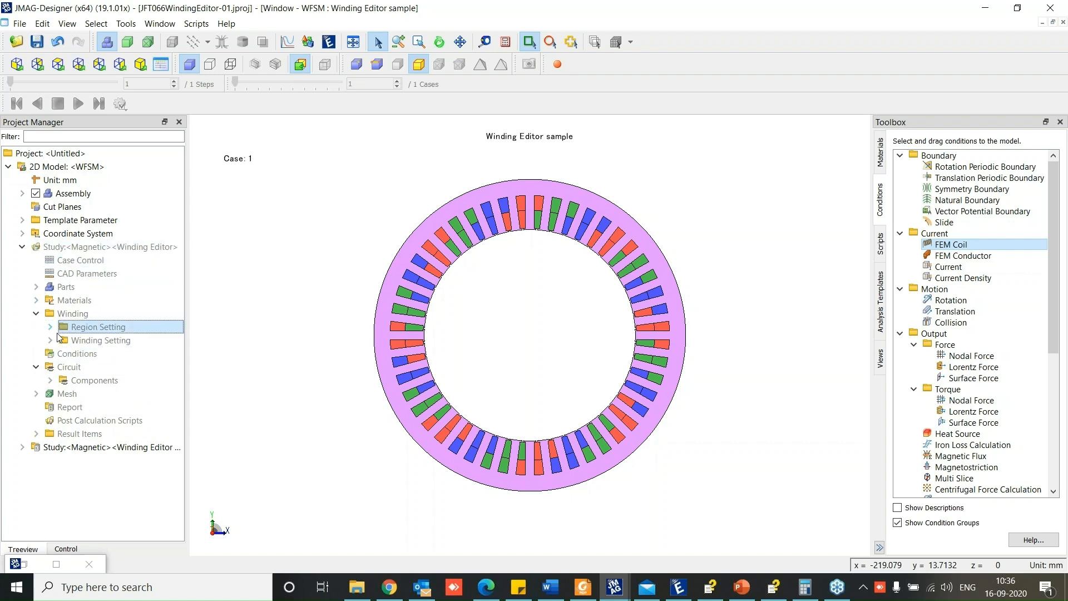
left_click(49, 341)
left_click(72, 354)
left_click(64, 353)
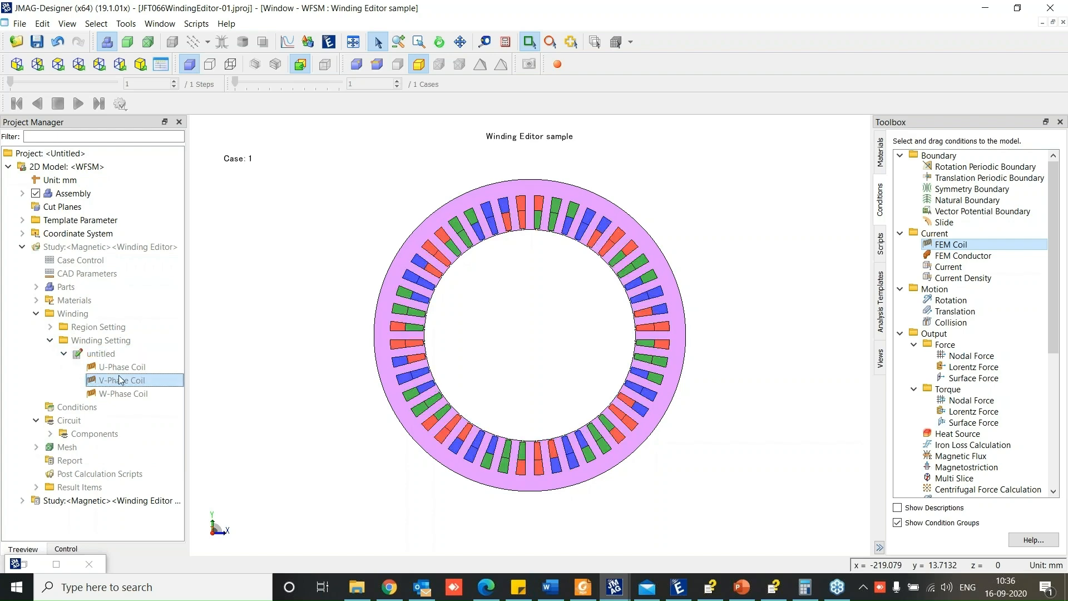
left_click(123, 368)
left_click(123, 381)
left_click(123, 394)
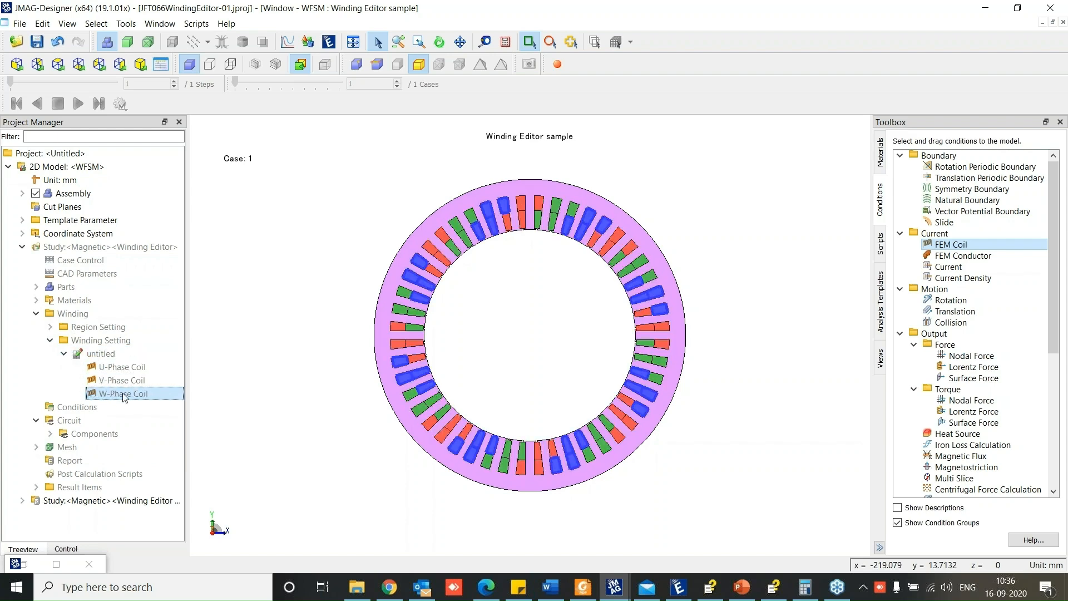
Compare the slot regions of the U-Phase, V-Phase and W-Phase coils by highlighting them repeatedly, and clear the highlight
left_click(133, 380)
left_click(134, 368)
left_click(134, 383)
left_click(139, 369)
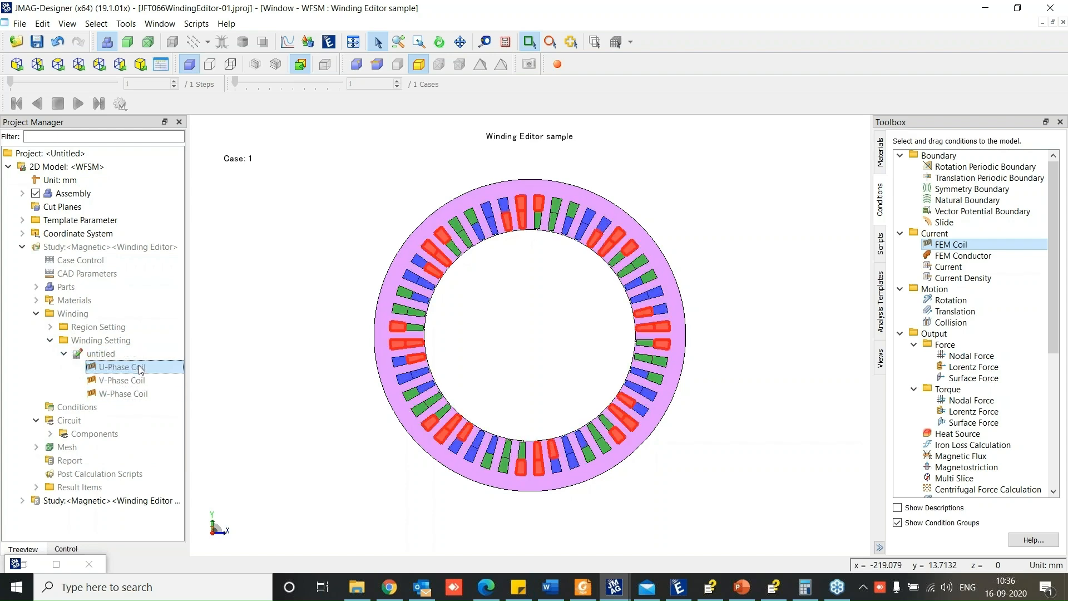
left_click(137, 381)
left_click(137, 394)
left_click(141, 369)
left_click(139, 381)
left_click(138, 394)
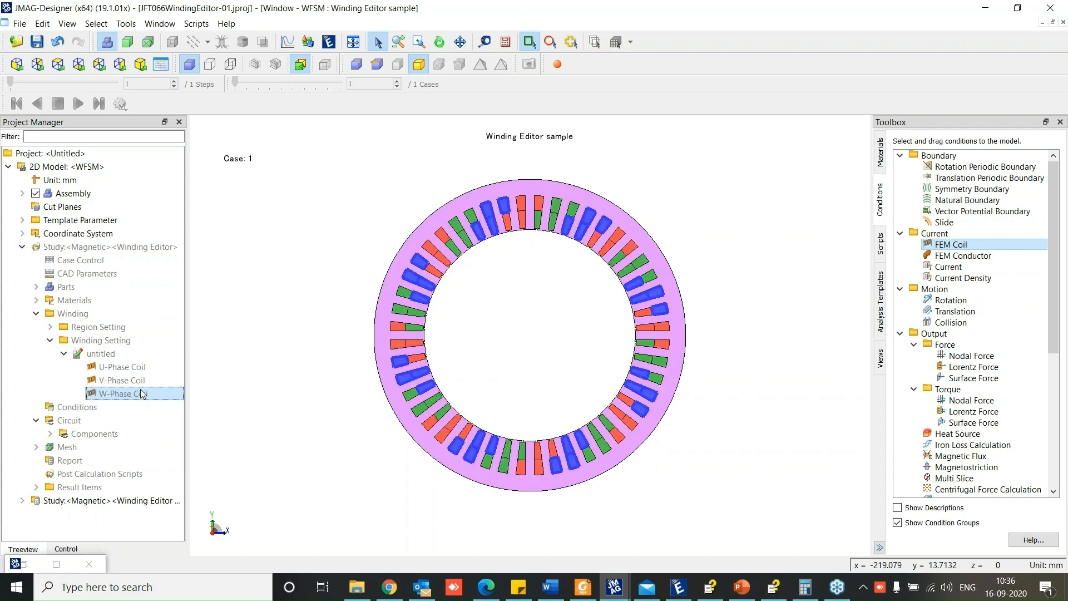
key("Up")
left_click(143, 393)
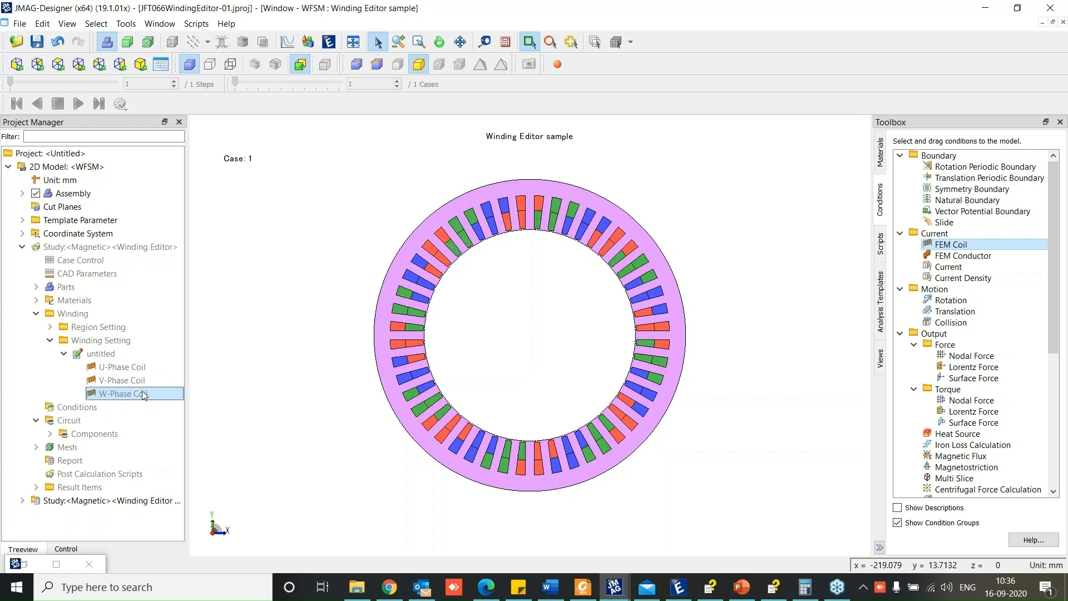
left_click(143, 383)
left_click(144, 394)
left_click(143, 383)
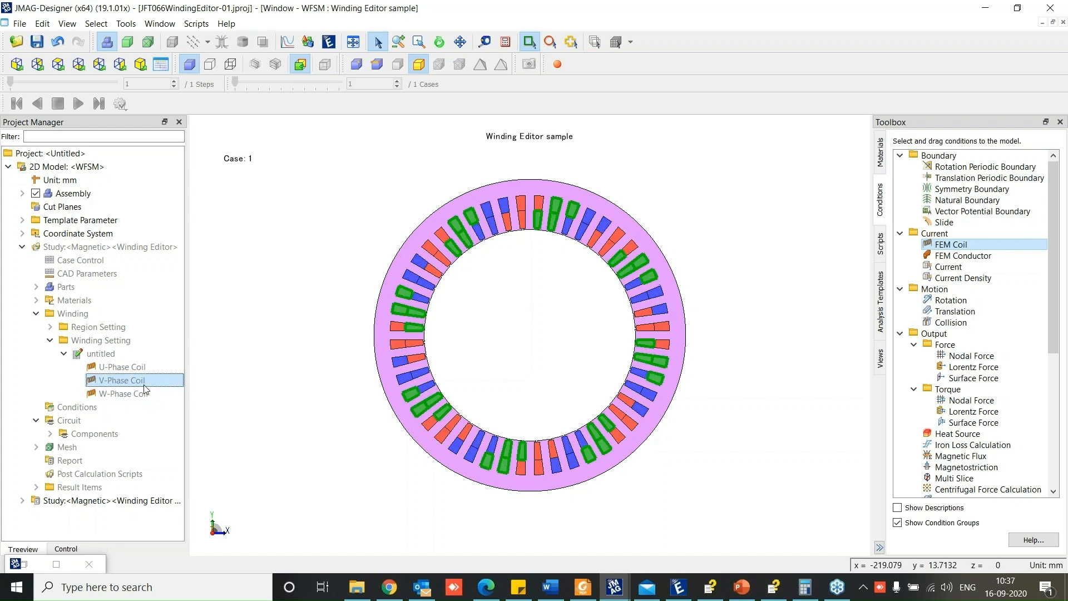
left_click(145, 394)
left_click(147, 382)
left_click(147, 368)
left_click(149, 380)
left_click(153, 338)
left_click(174, 153)
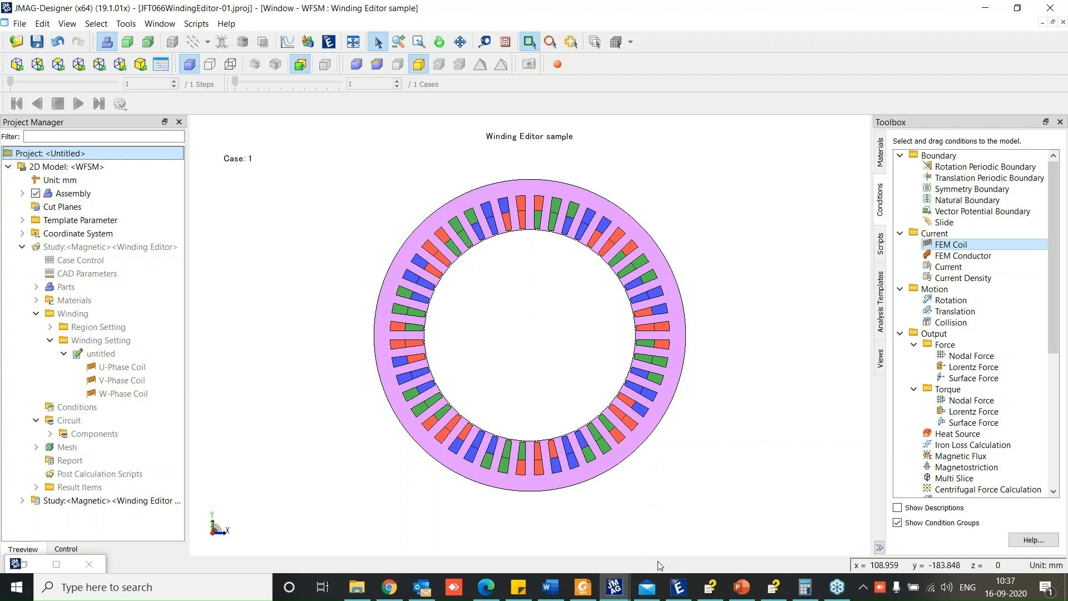
Switch to the PowerPoint presentation and run the slide show from the Analysis Model slide to the 3D IPM Motor Model specifications
mouse_move(605, 588)
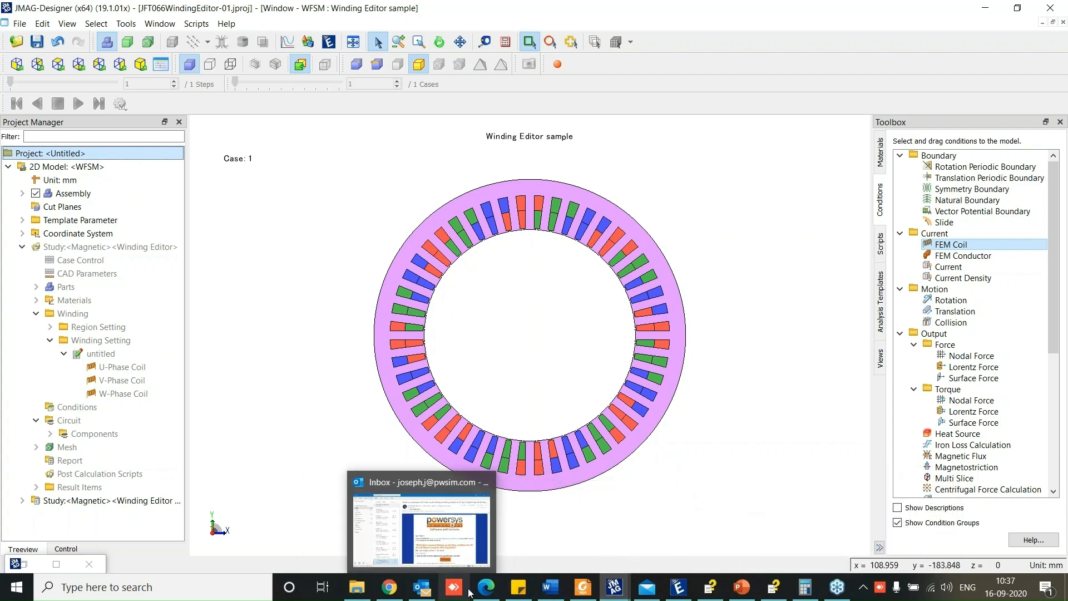
left_click(742, 587)
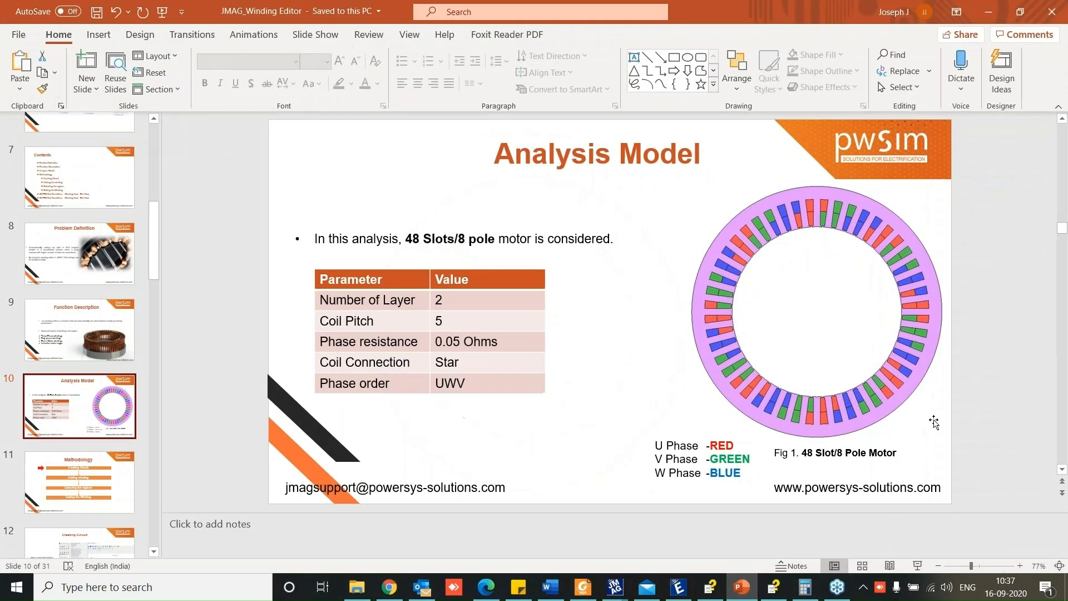
left_click(916, 567)
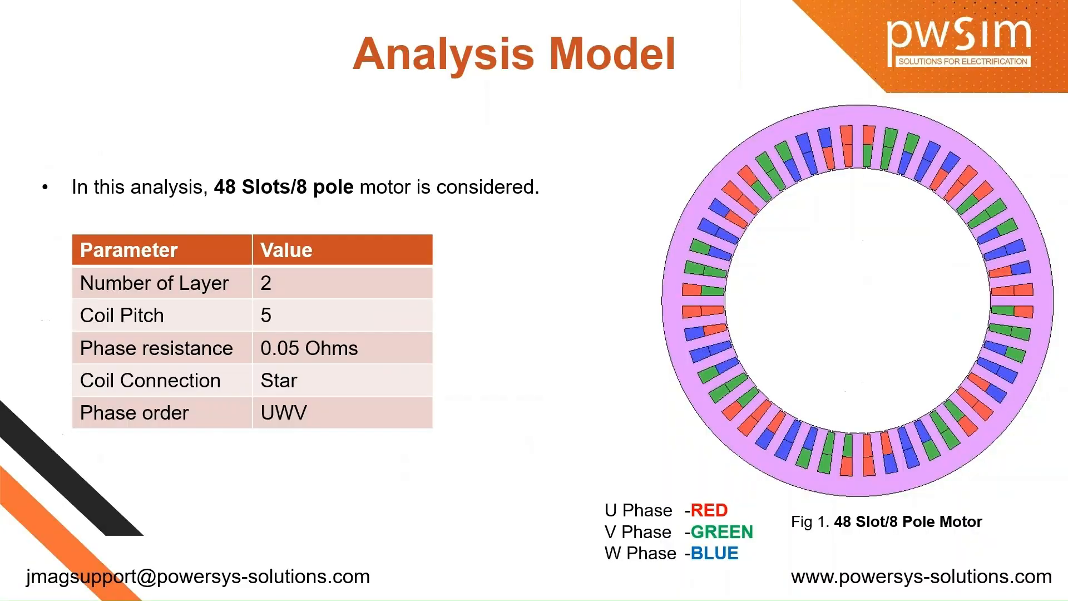
key("Right")
key("Right")
key("Right")
key("Right")
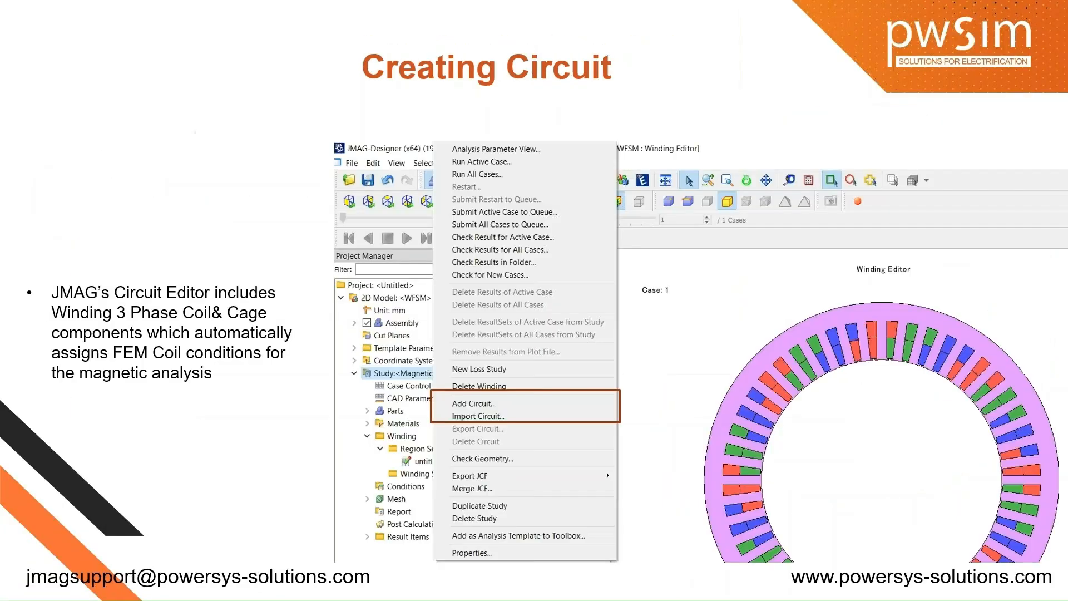
key("Right")
key("Right")
key("Right")
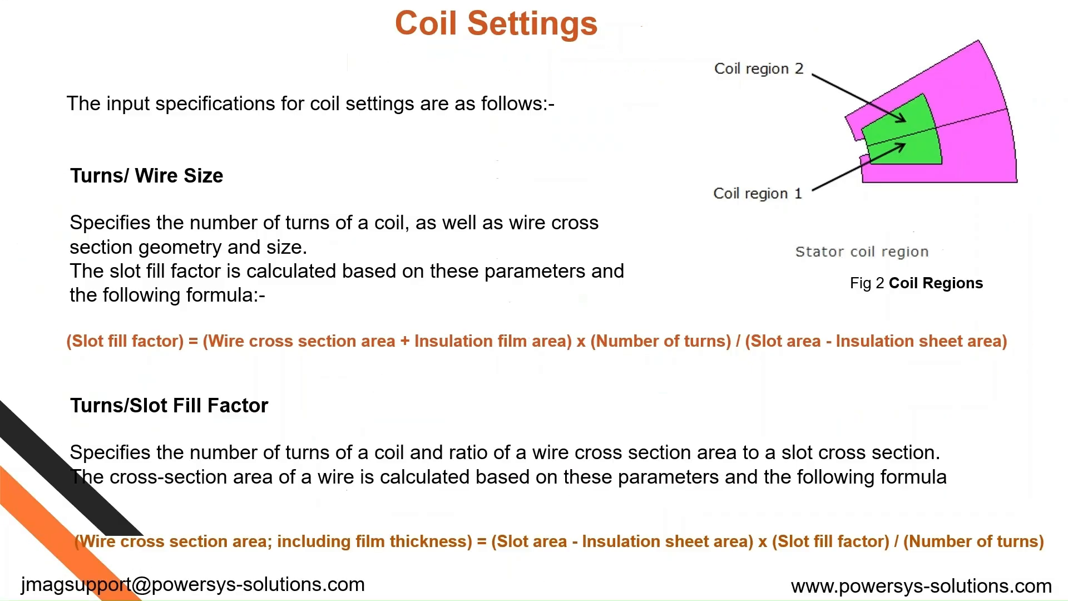
key("Right")
key("Right")
key("Right")
key("Right")
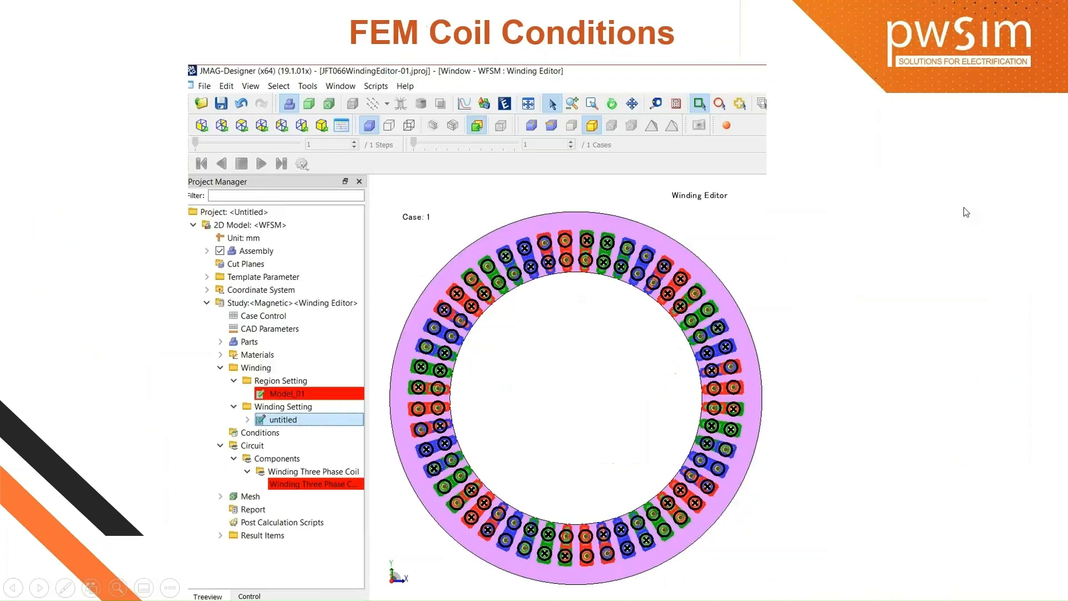
key("Right")
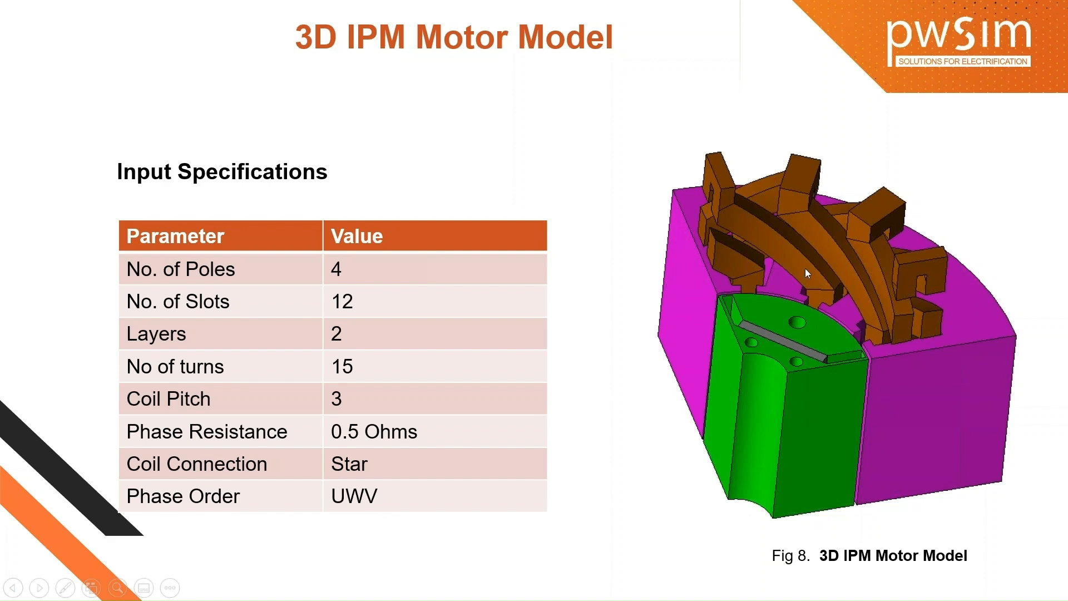
key("Escape")
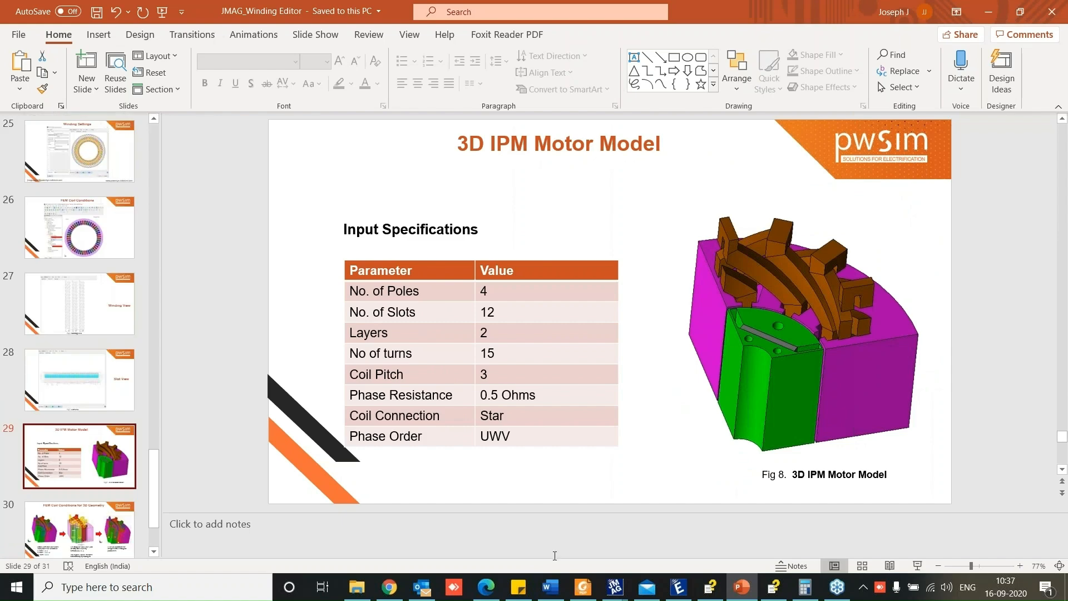
Switch to the 3D_CoilEnd project in JMAG-Designer and add a circuit containing a Winding Three Phase Coil to its magnetic study
mouse_move(614, 585)
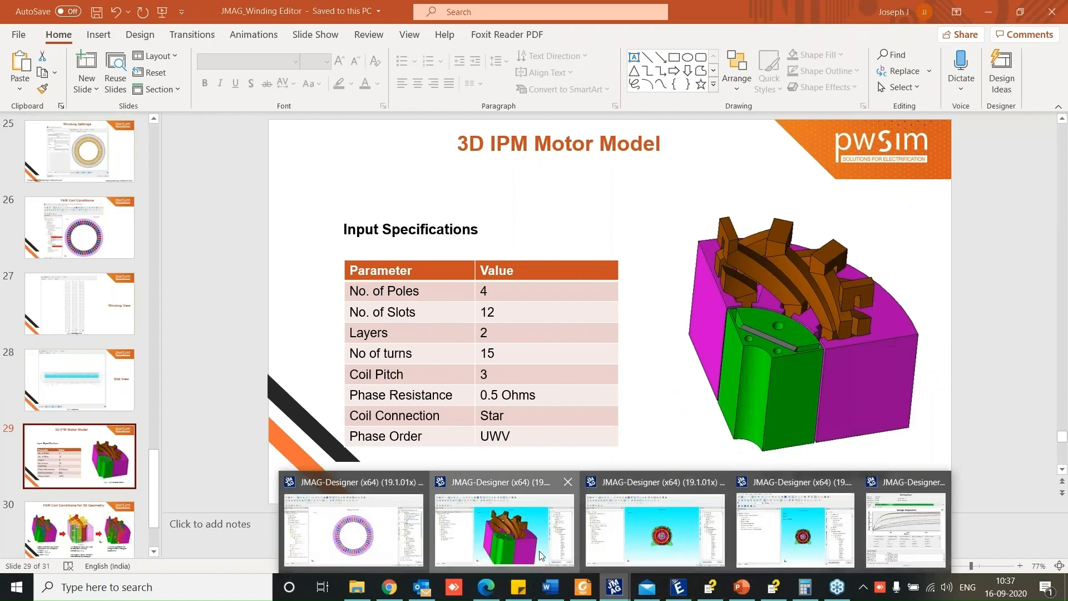
left_click(539, 555)
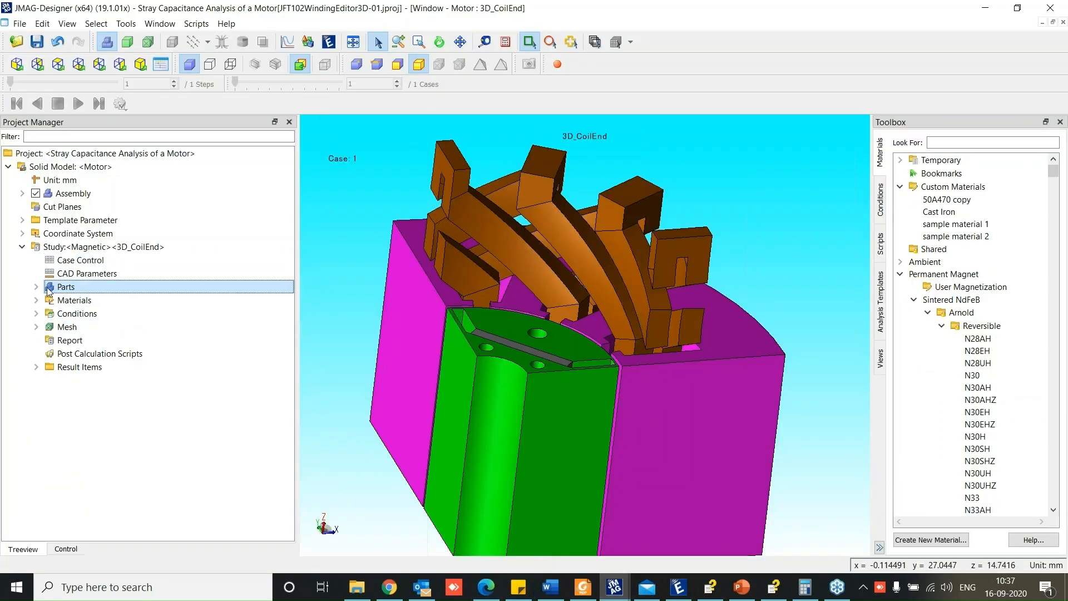
right_click(58, 246)
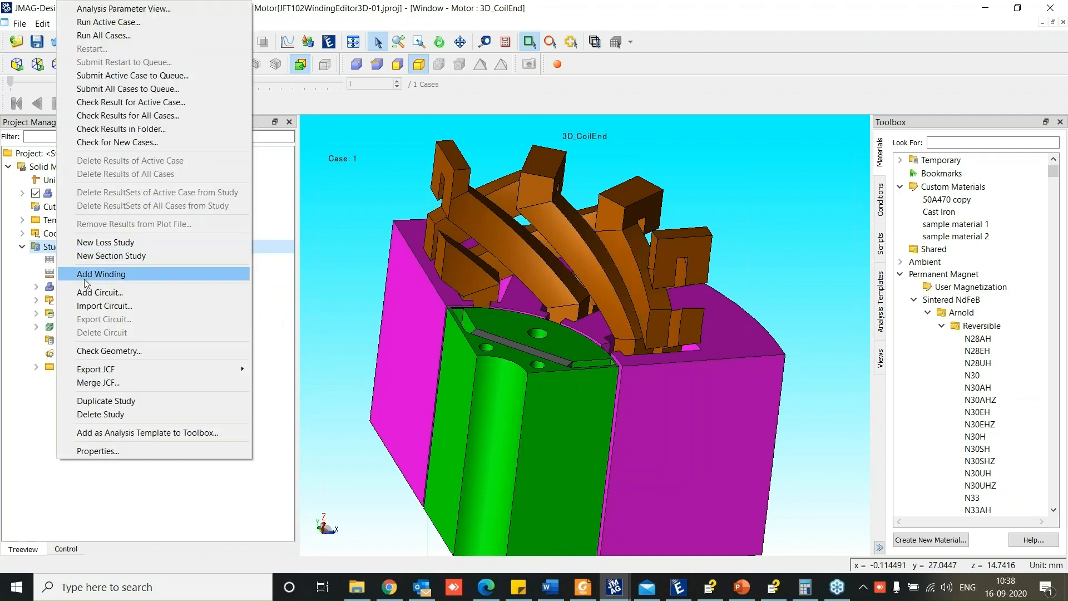
left_click(92, 293)
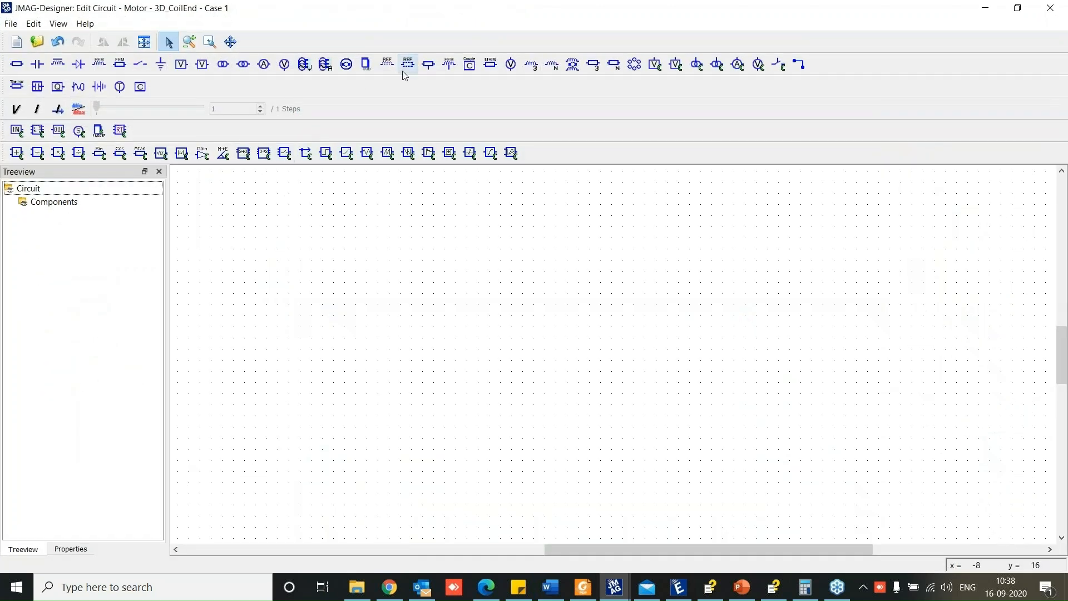
left_click(539, 68)
left_click(418, 350)
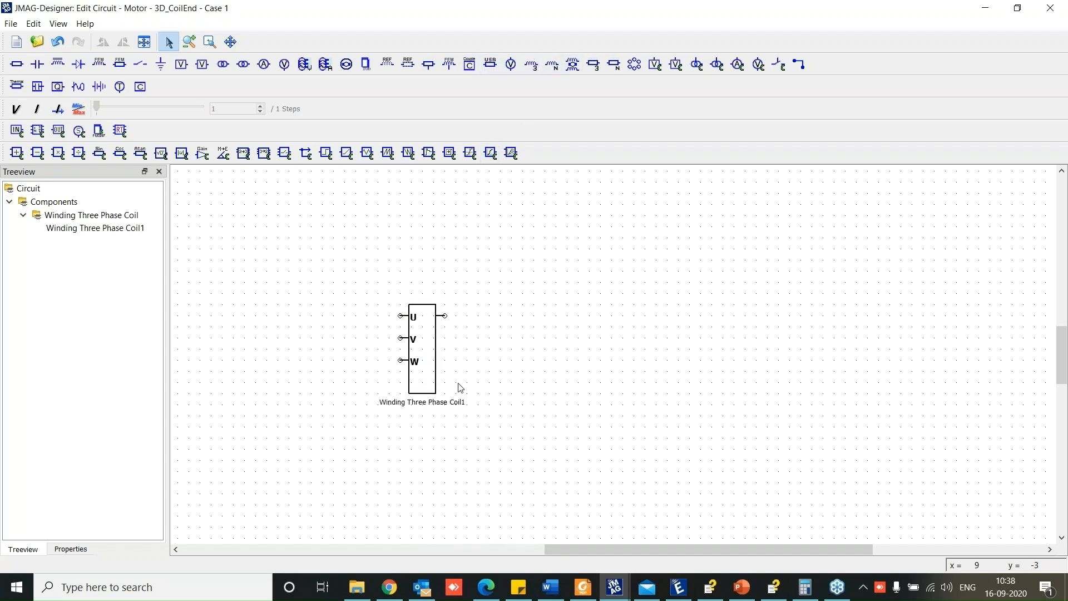
left_click(985, 7)
left_click(103, 367)
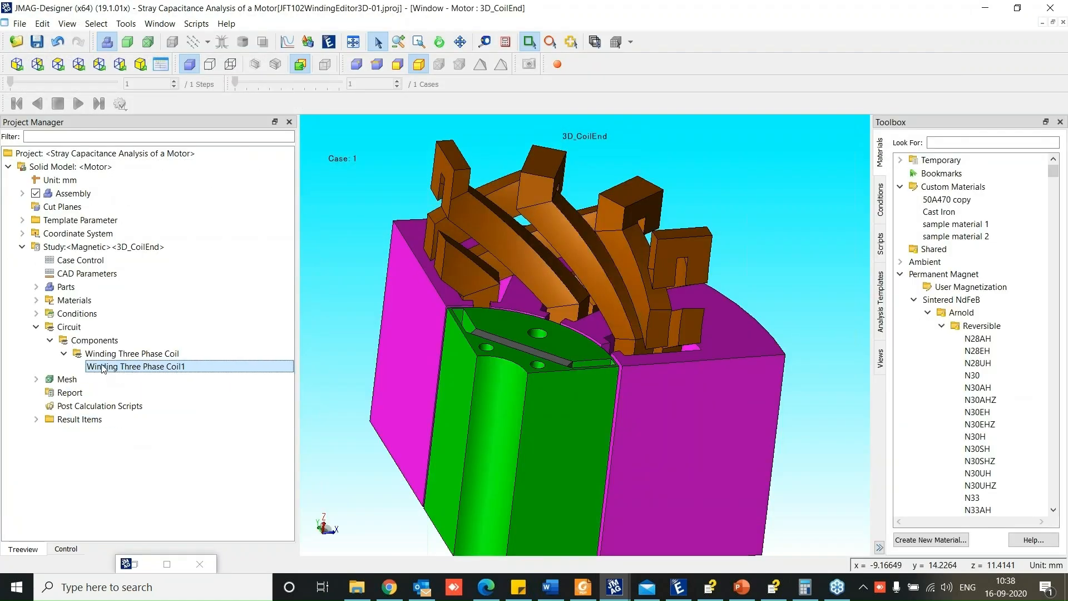
left_click(101, 379)
left_click(98, 423)
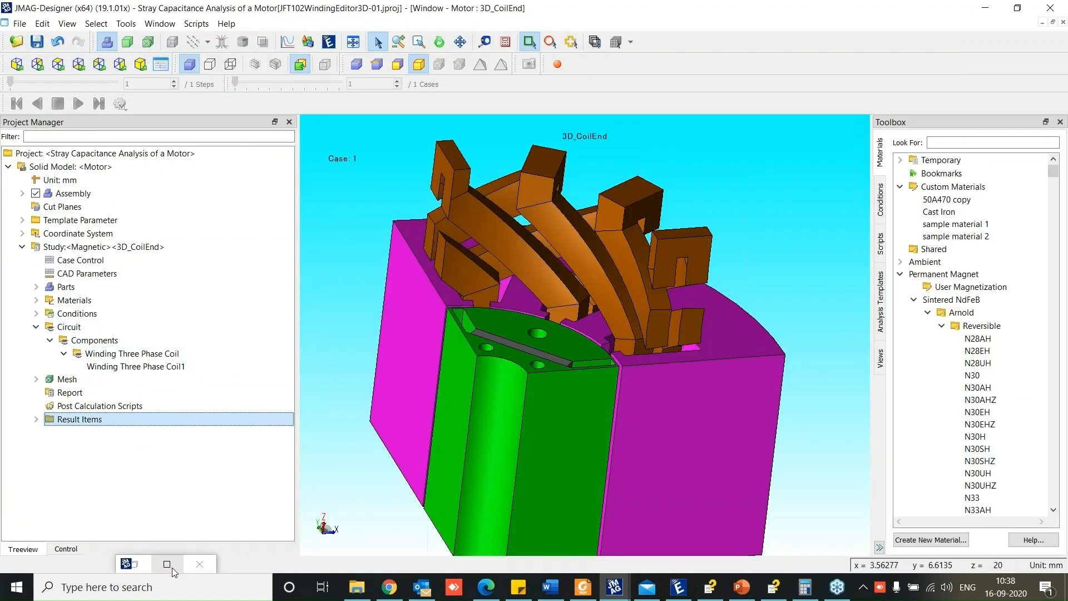
Add a winding to the 3D_CoilEnd study and create a new region setting in it
left_click_drag(117, 430, 77, 250)
right_click(78, 249)
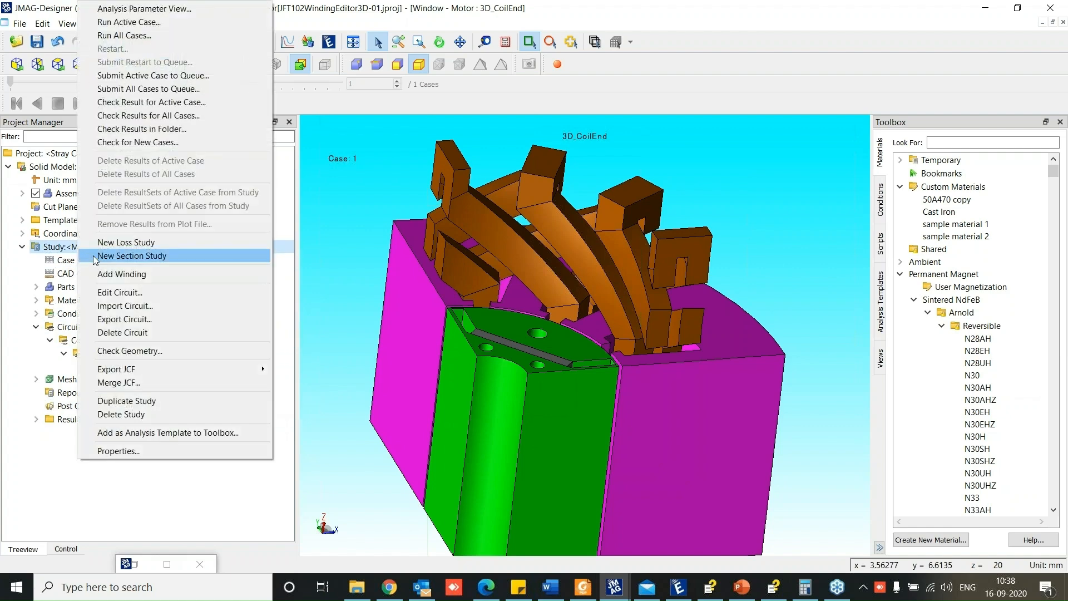
left_click(111, 278)
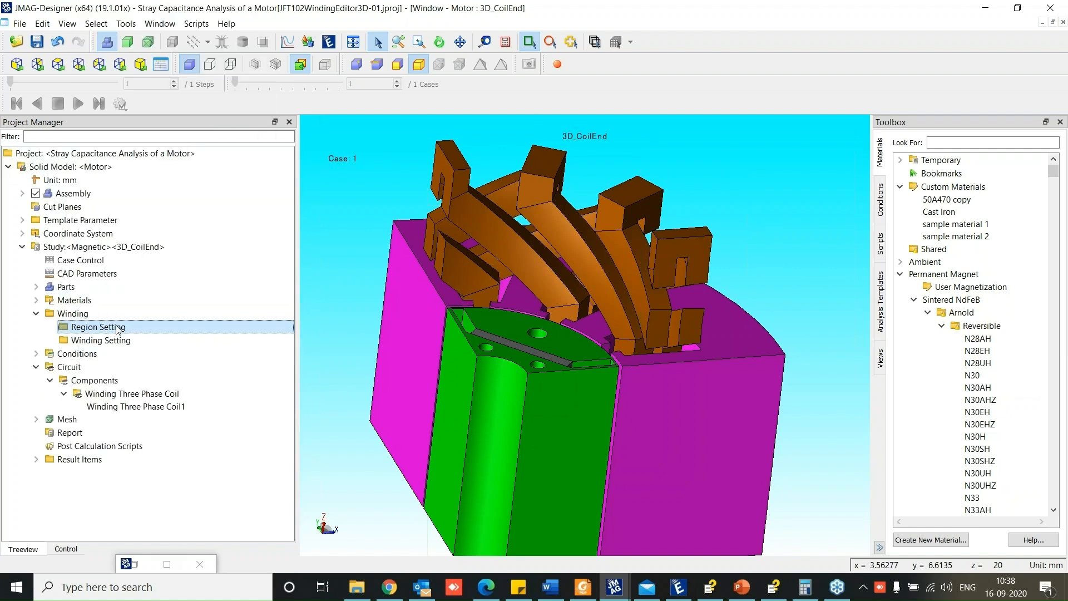
right_click(141, 327)
left_click(149, 339)
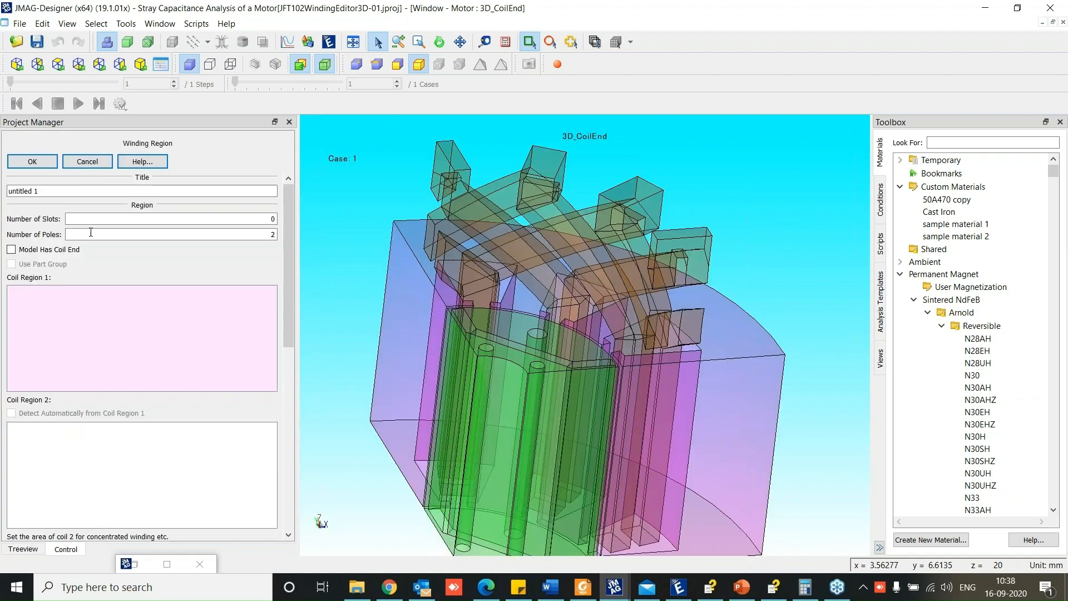
Set the winding region to 120 slots and 4 poles, and enable the Model Has Coil End option
left_click(269, 220)
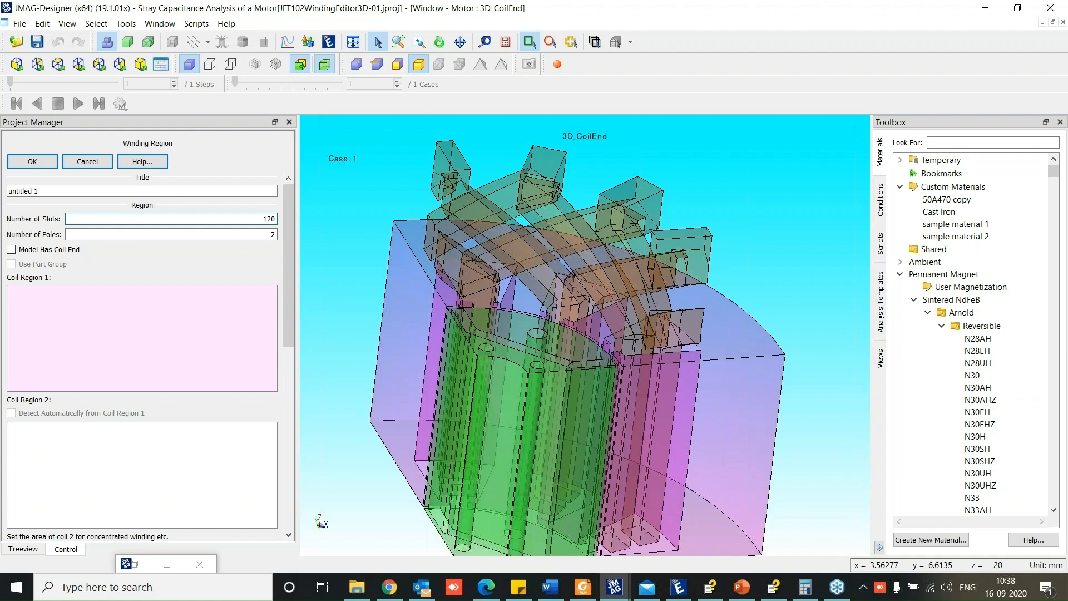
key("Tab")
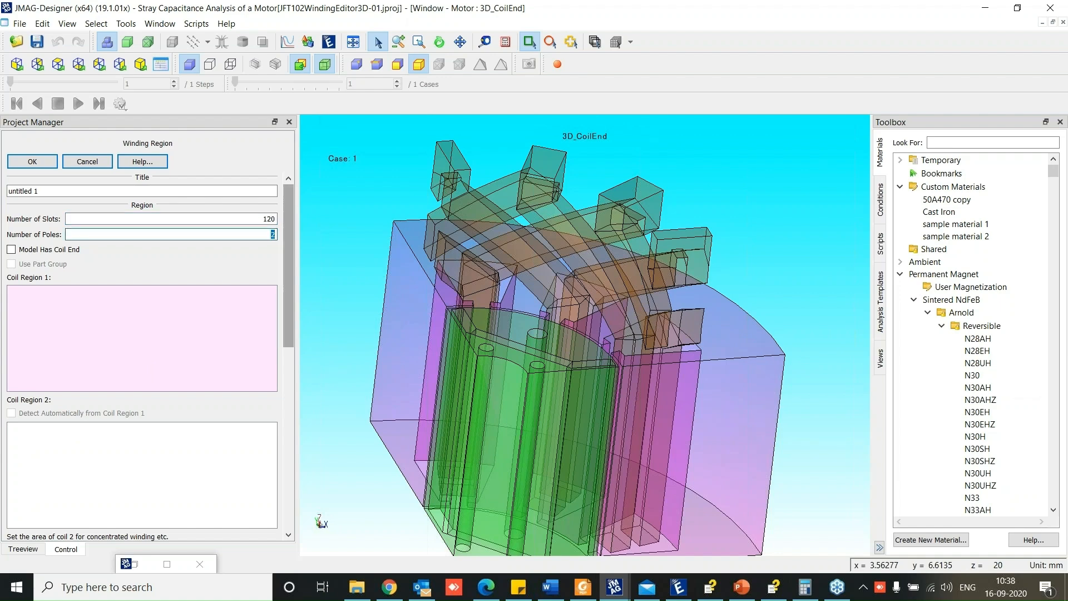
left_click(235, 263)
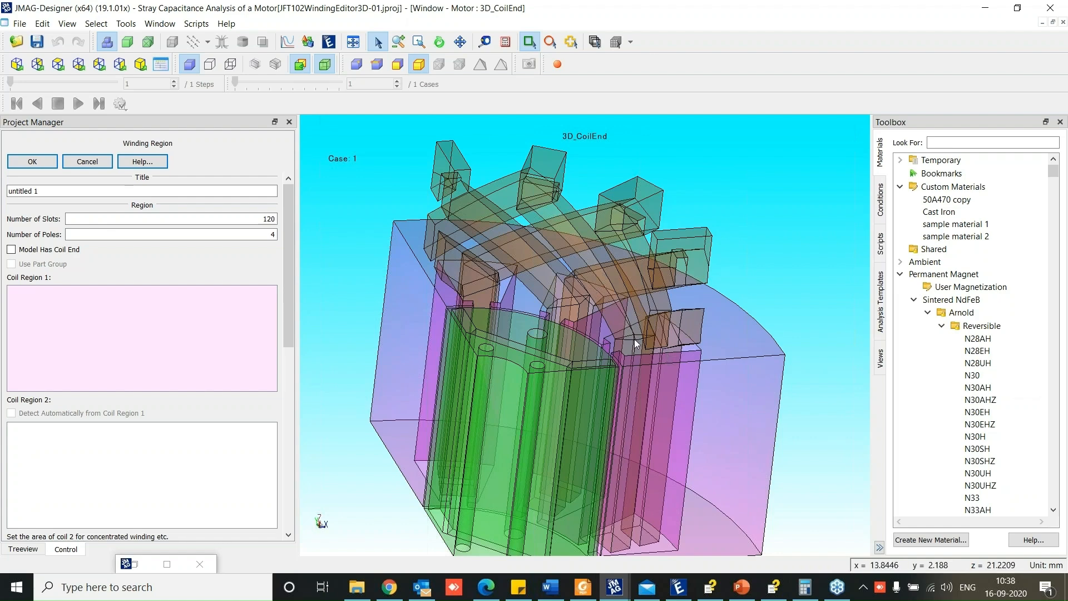
left_click(35, 251)
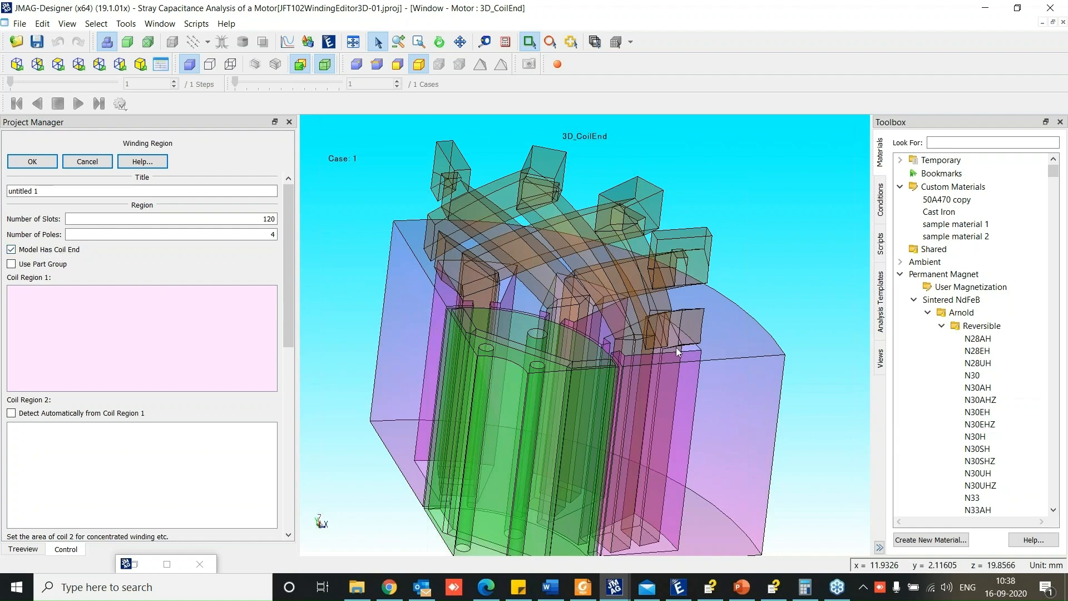
Assign the front coil part to Coil Region 1 and have Coil Region 2 detected automatically from it
middle_click_drag(702, 290, 658, 360)
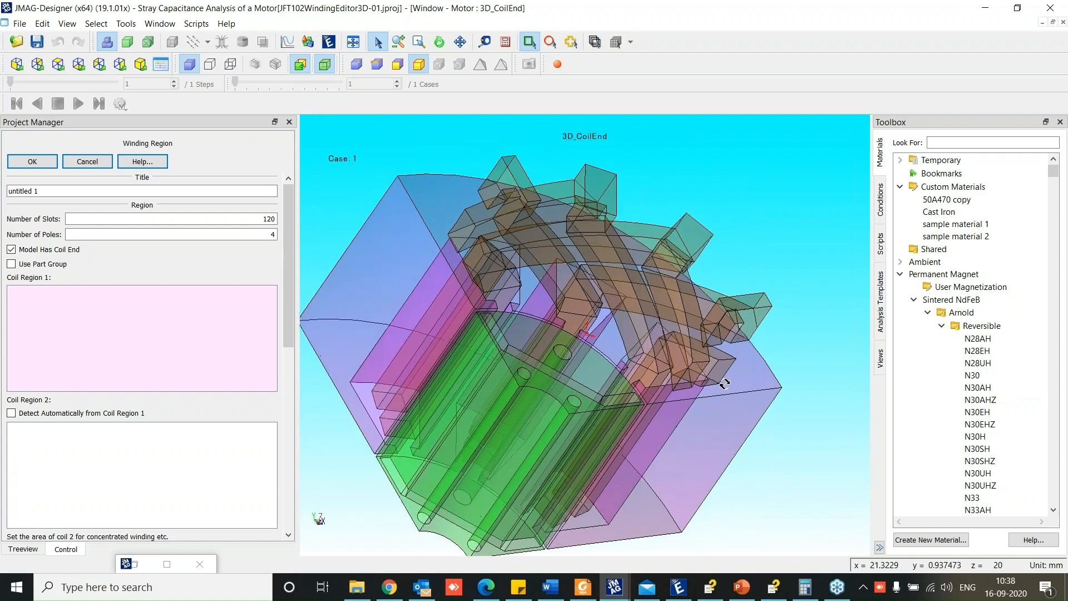
left_click(655, 362)
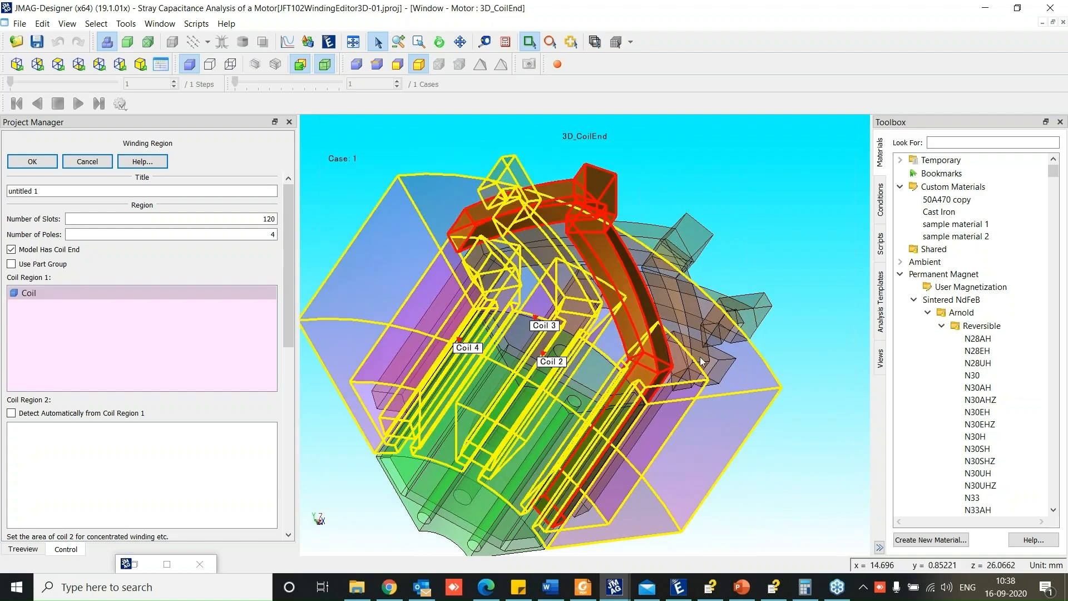
middle_click_drag(659, 361, 643, 372)
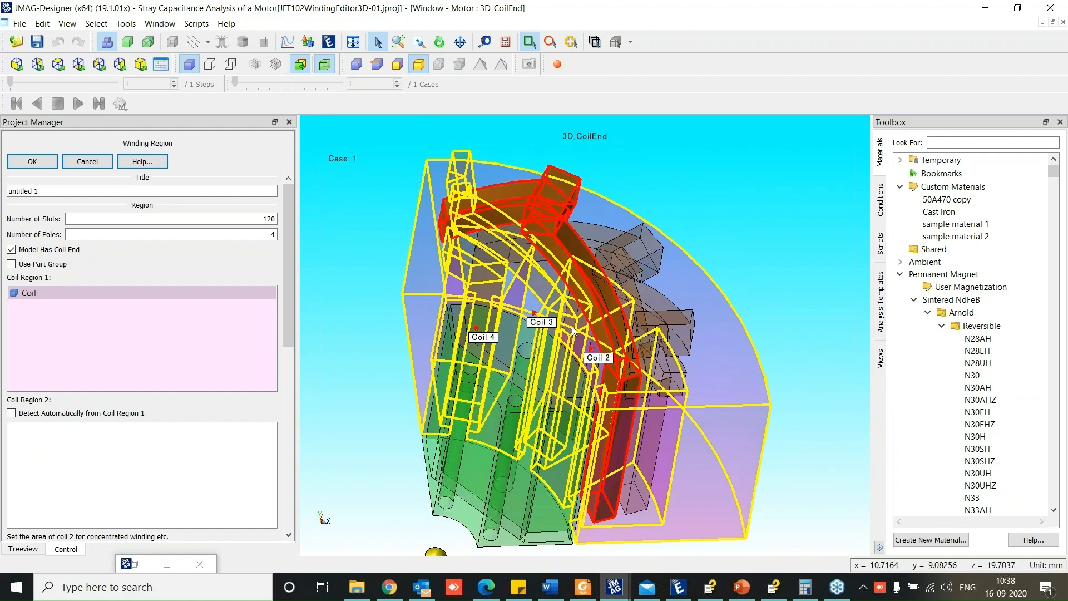
middle_click_drag(643, 357, 554, 387)
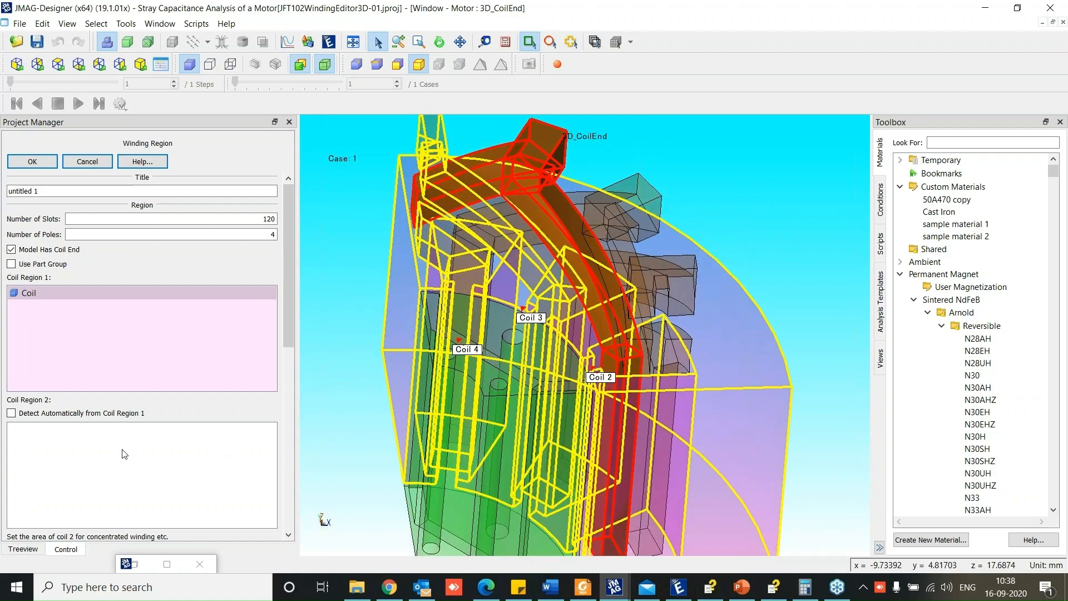
left_click_drag(289, 322, 282, 383)
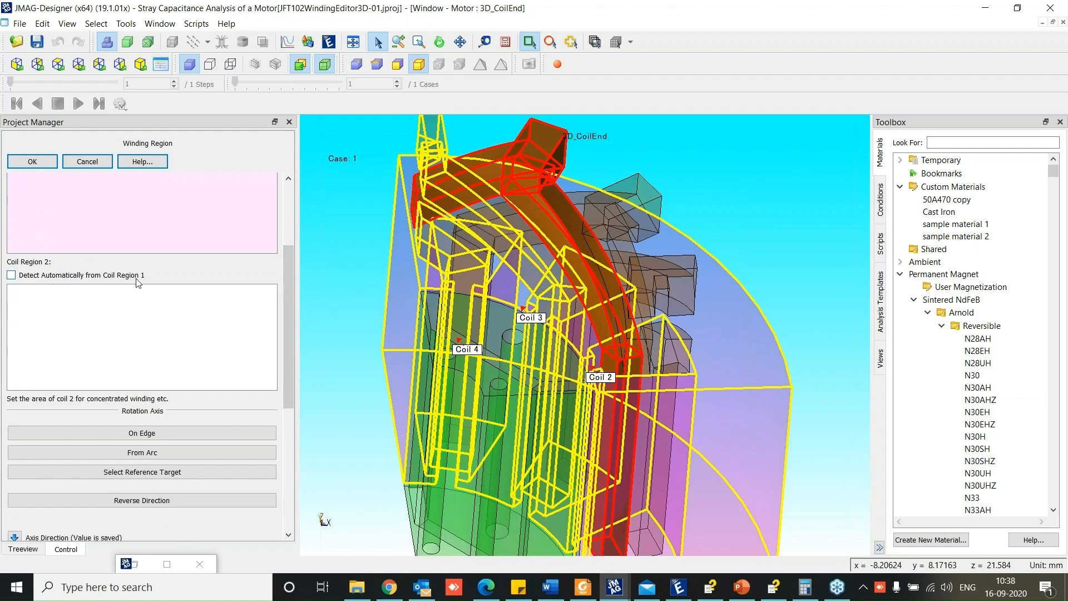
left_click(11, 276)
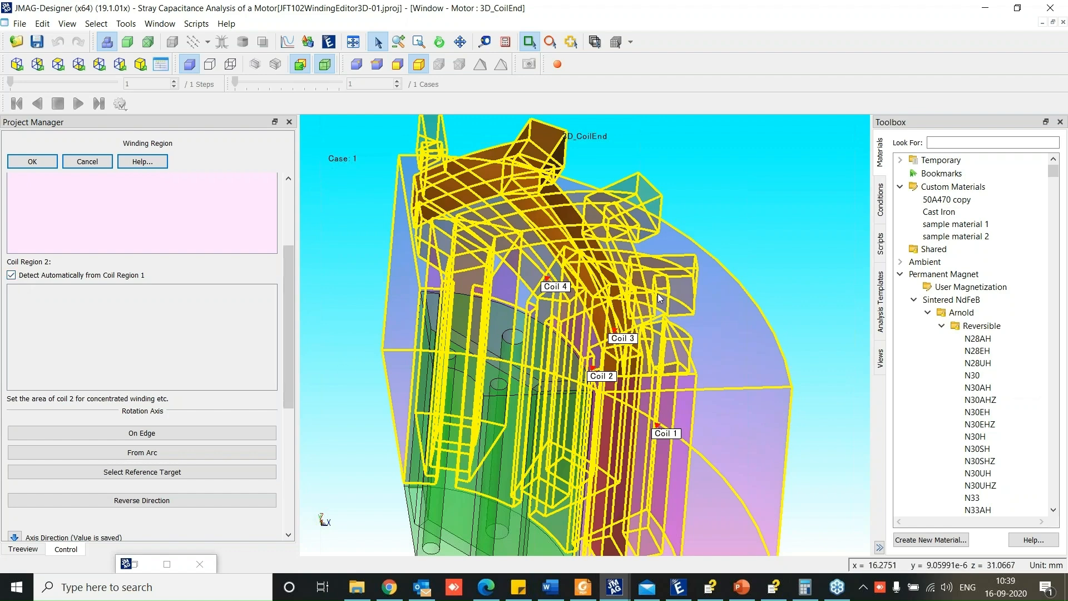
mouse_move(587, 323)
middle_mouse_down()
mouse_move(592, 350)
mouse_move(578, 339)
middle_mouse_up()
scroll(550, 280, "down", 3)
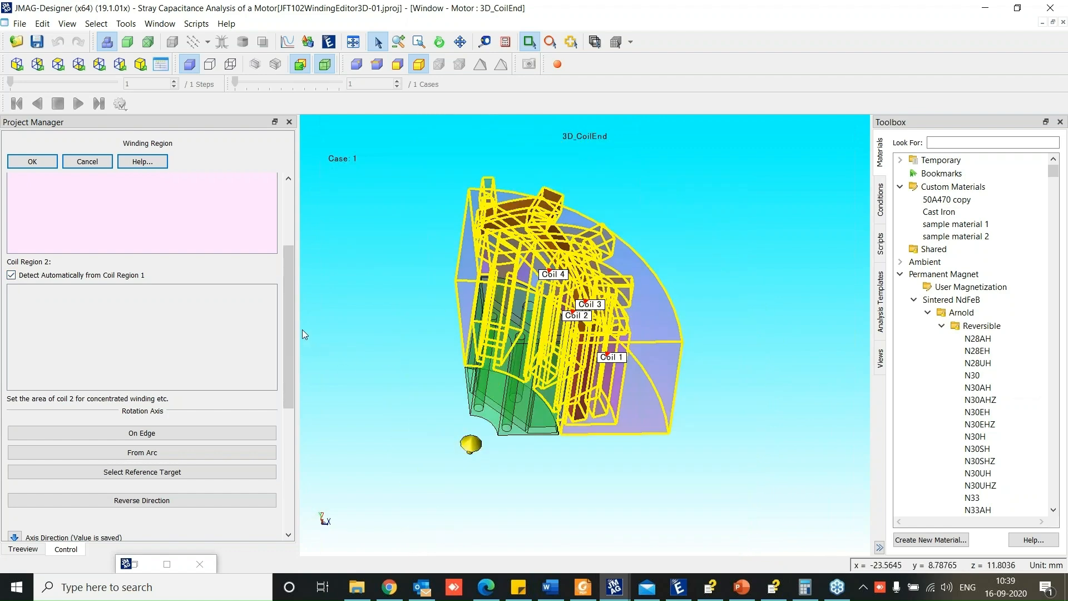
Set the winding region's number of slots to 12 and accept the region setting
left_click_drag(289, 259, 276, 221)
left_click(253, 220)
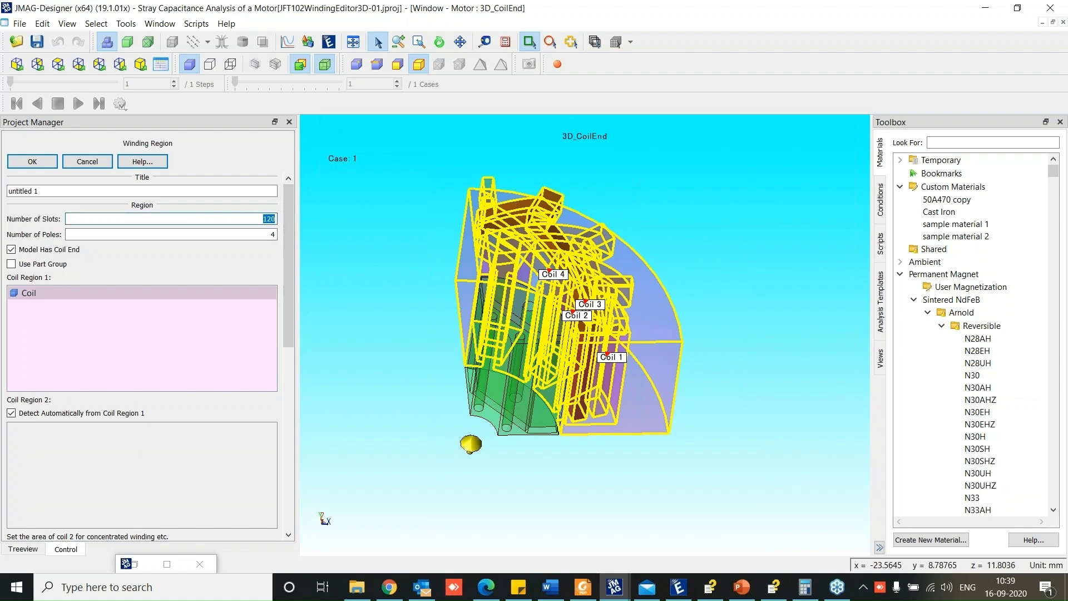
type("12")
left_click(259, 268)
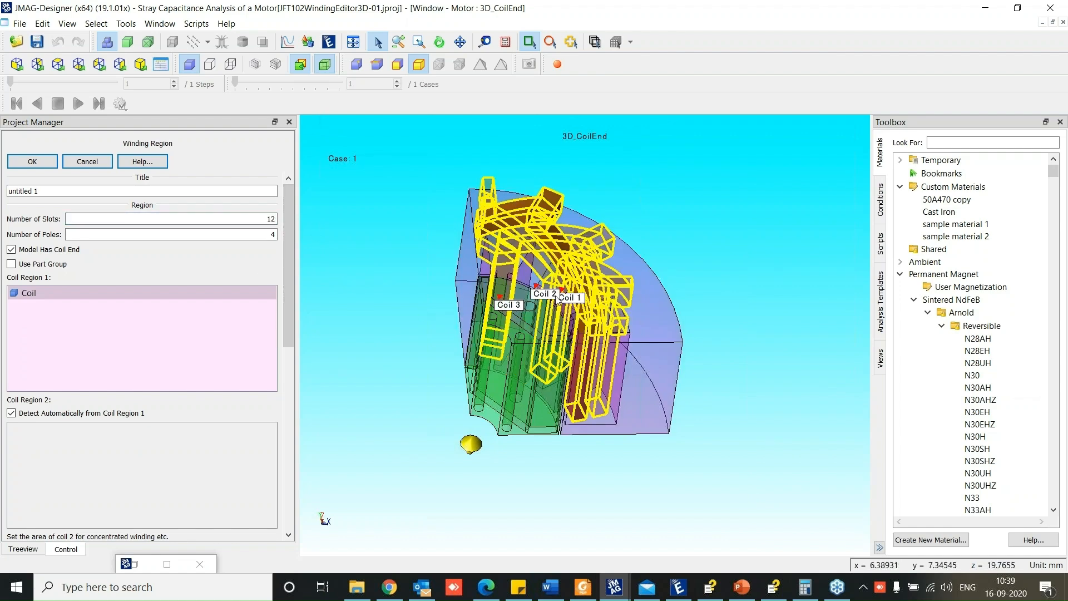
scroll(582, 296, "up", 3)
left_click_drag(293, 333, 292, 358)
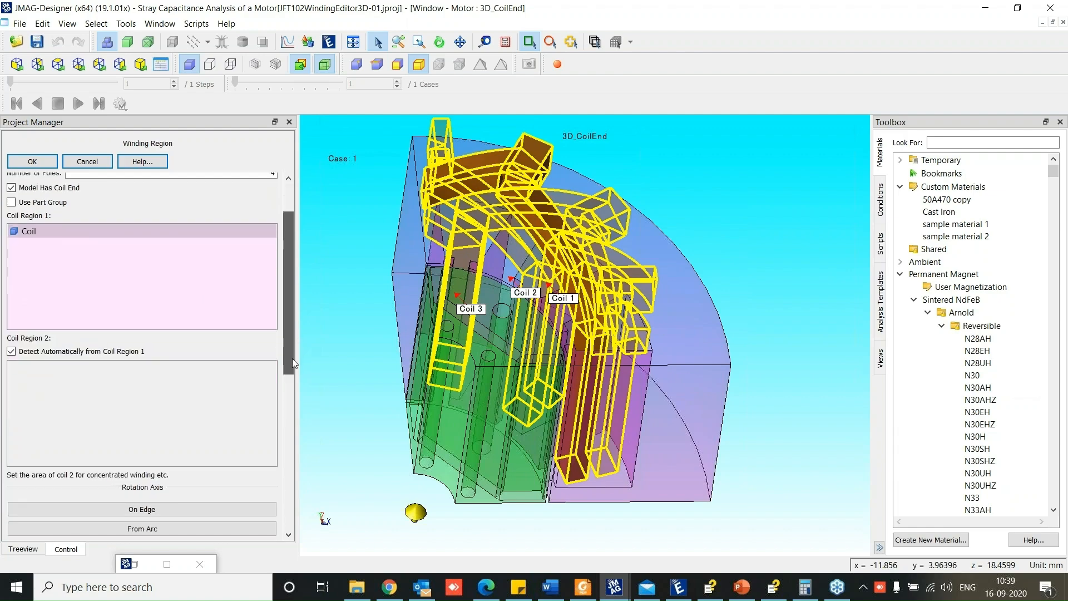
middle_click_drag(511, 376, 612, 342)
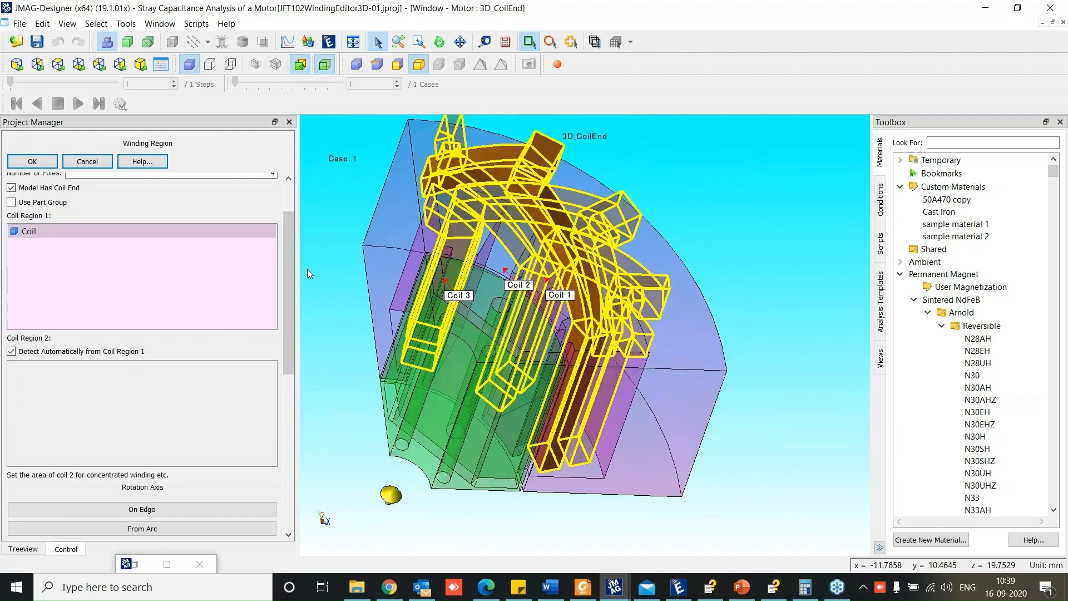
left_click_drag(291, 314, 309, 218)
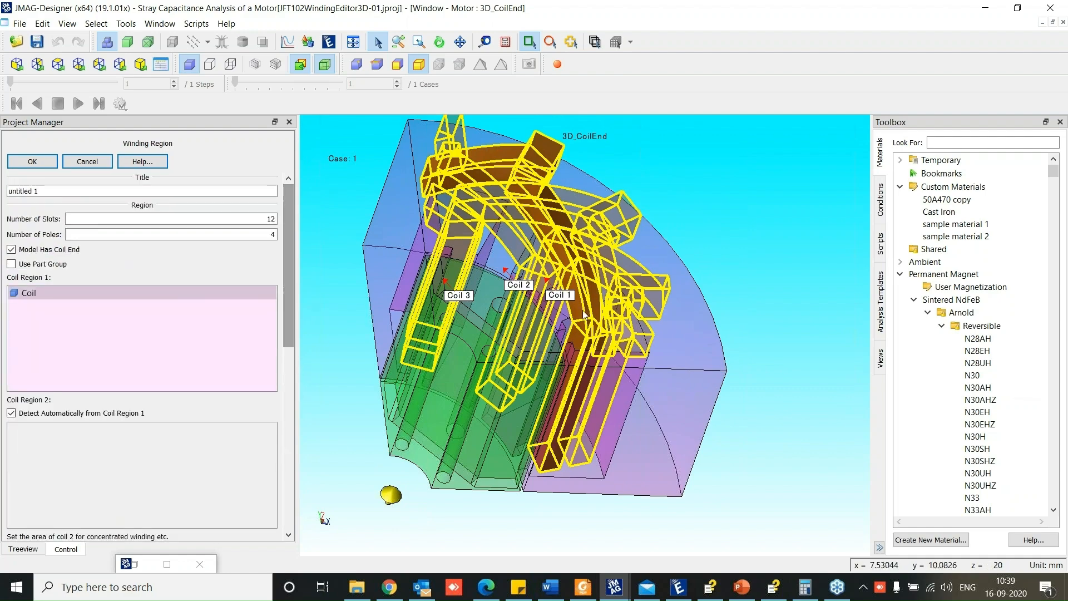
middle_click_drag(333, 244, 466, 330)
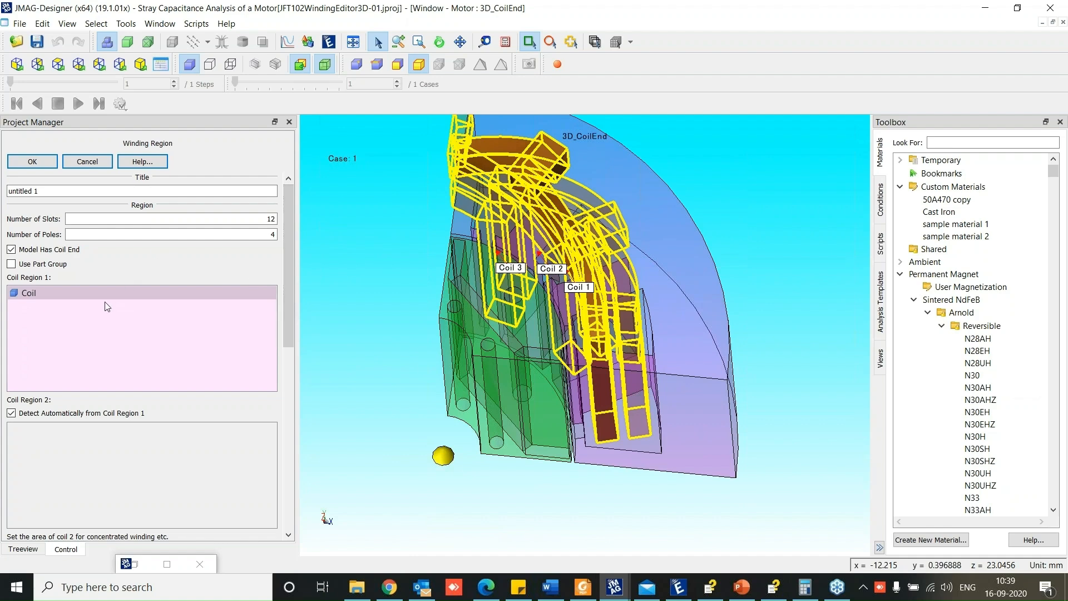
mouse_move(292, 316)
left_mouse_down()
mouse_move(297, 456)
mouse_move(300, 304)
left_mouse_up()
left_click(33, 161)
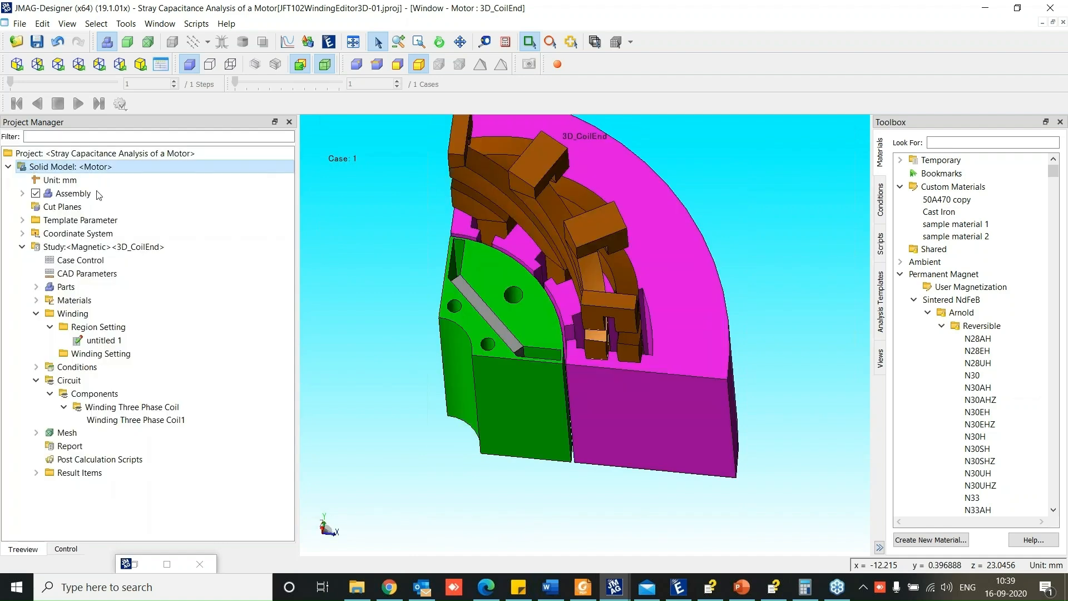
Add a three-phase winding to the study with a phase resistance of 0.5 ohm and 15 turns
right_click(77, 355)
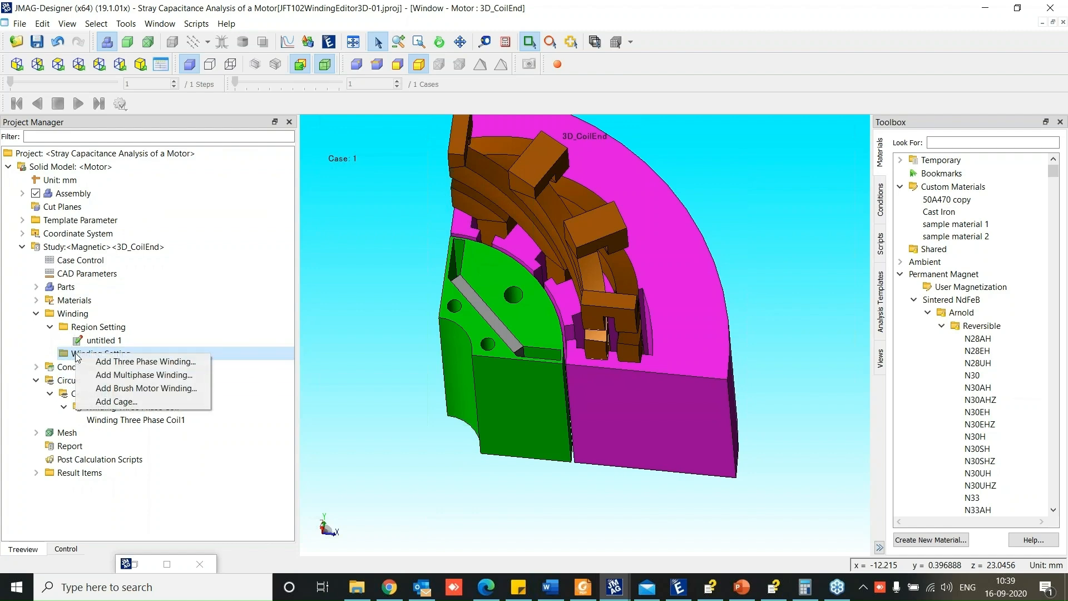
left_click(132, 362)
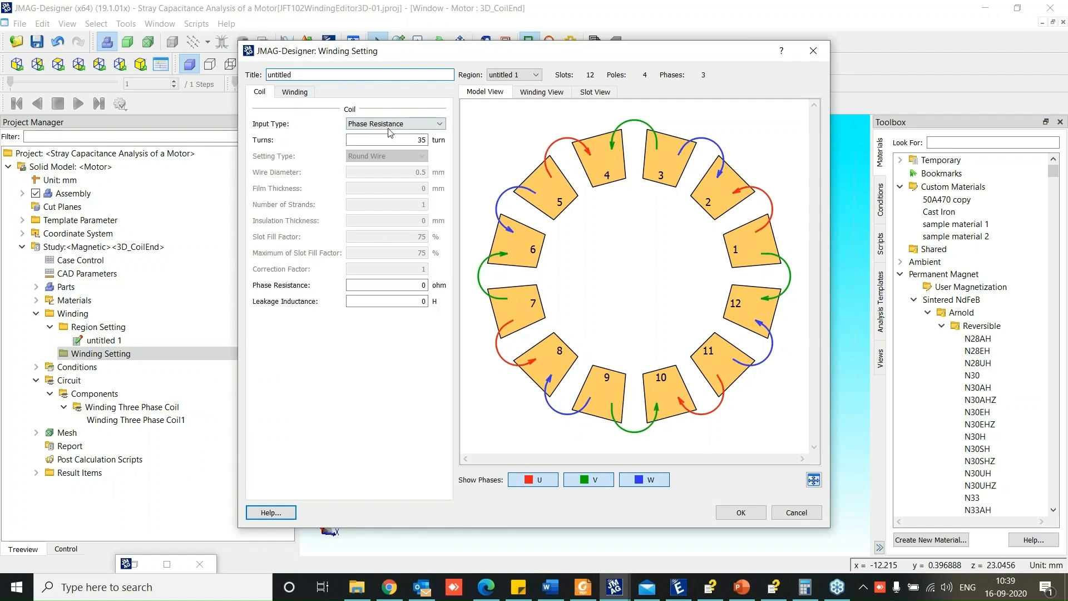
left_click(413, 286)
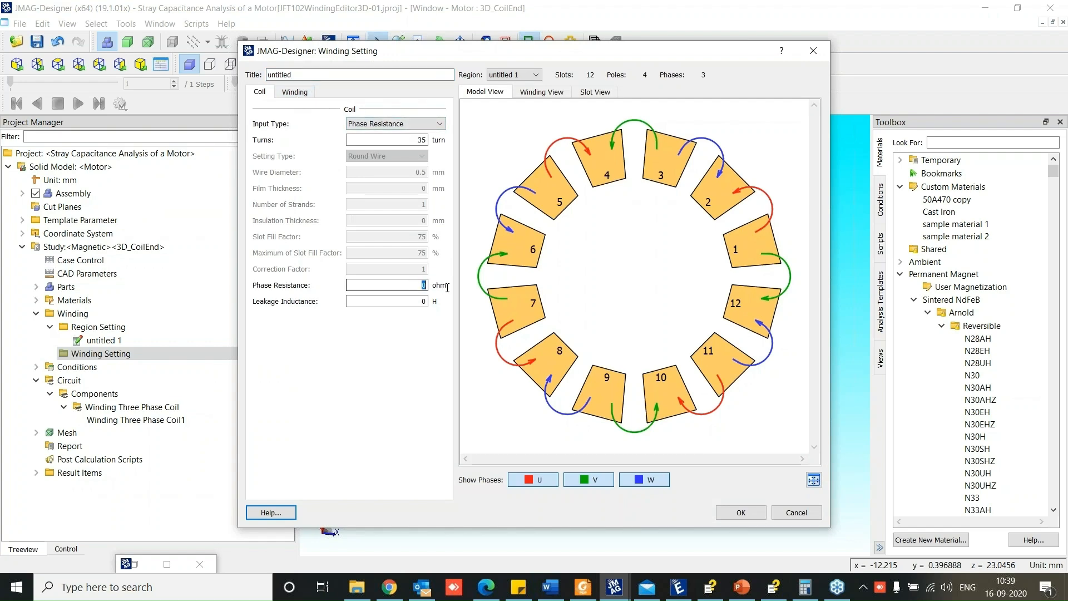
left_click(746, 593)
left_click(745, 593)
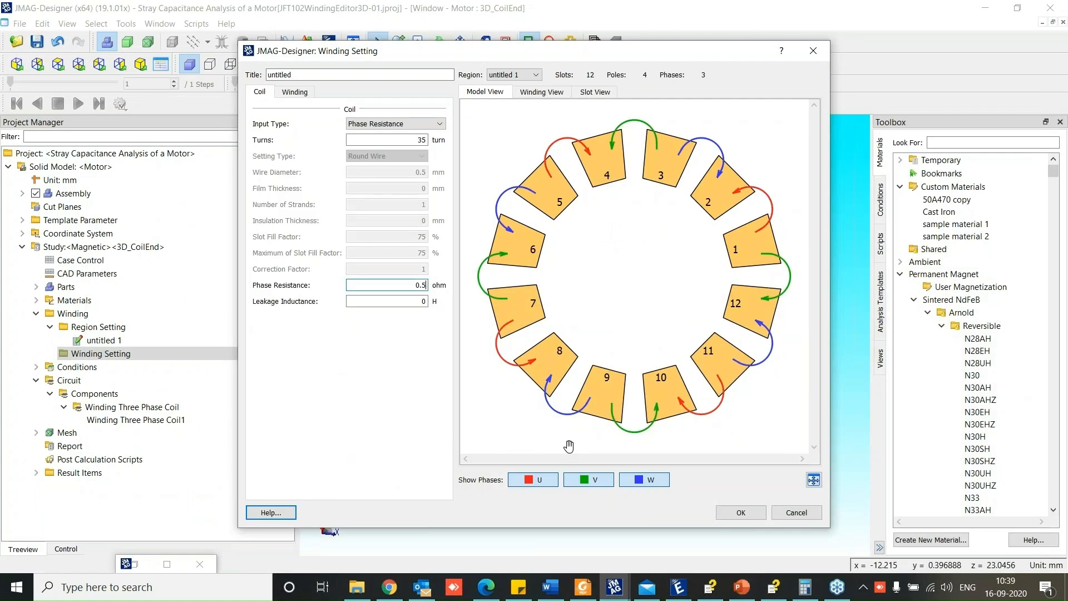
left_click(735, 594)
left_click(735, 595)
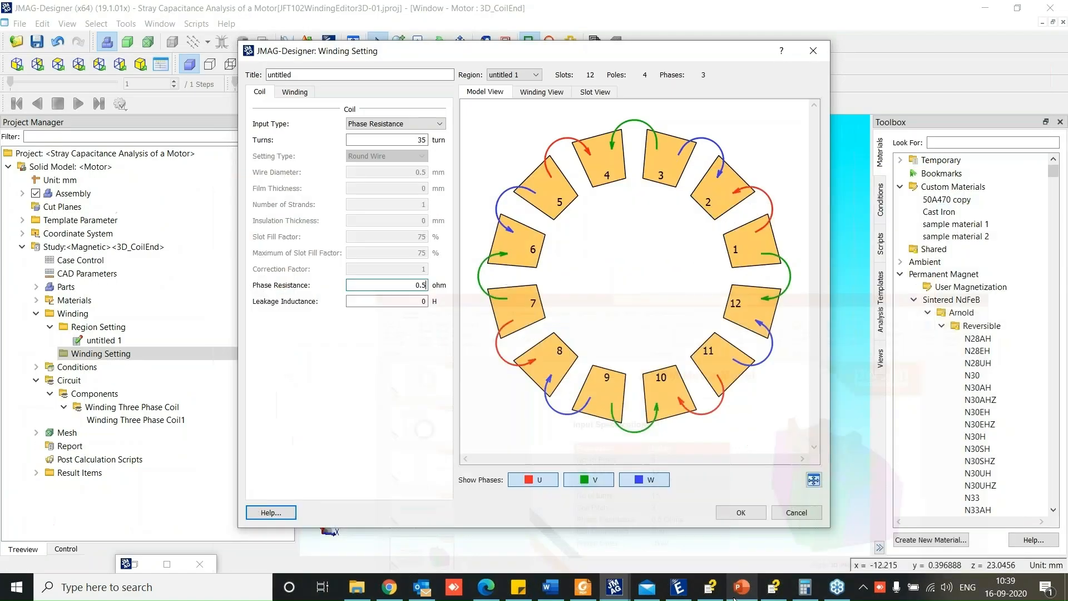
double_click(421, 140)
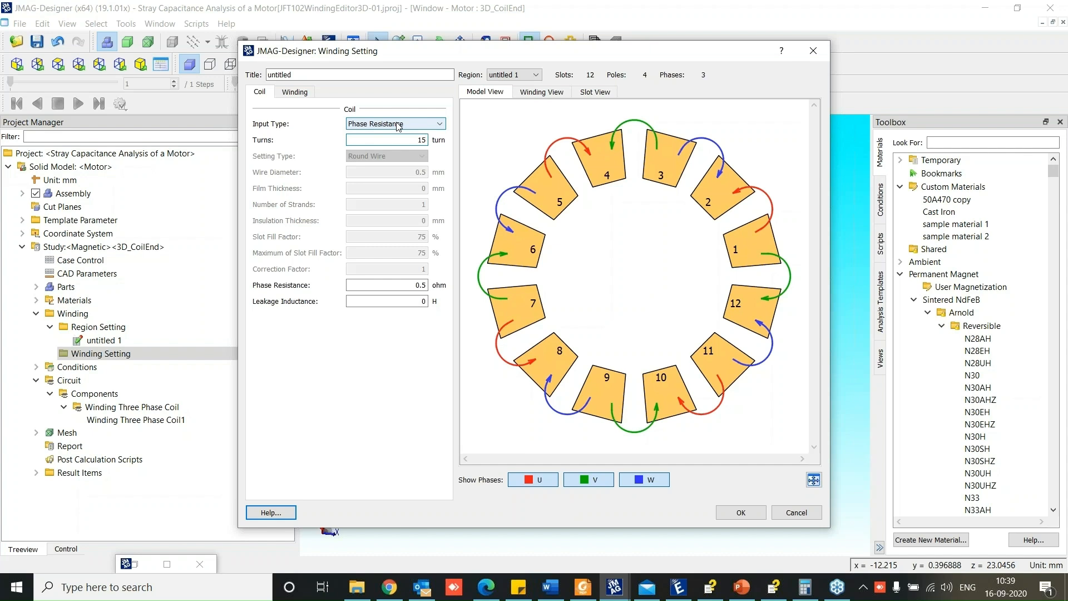
Link the winding to Winding Three Phase Coil1 and set the coil pitch to 3
left_click(306, 95)
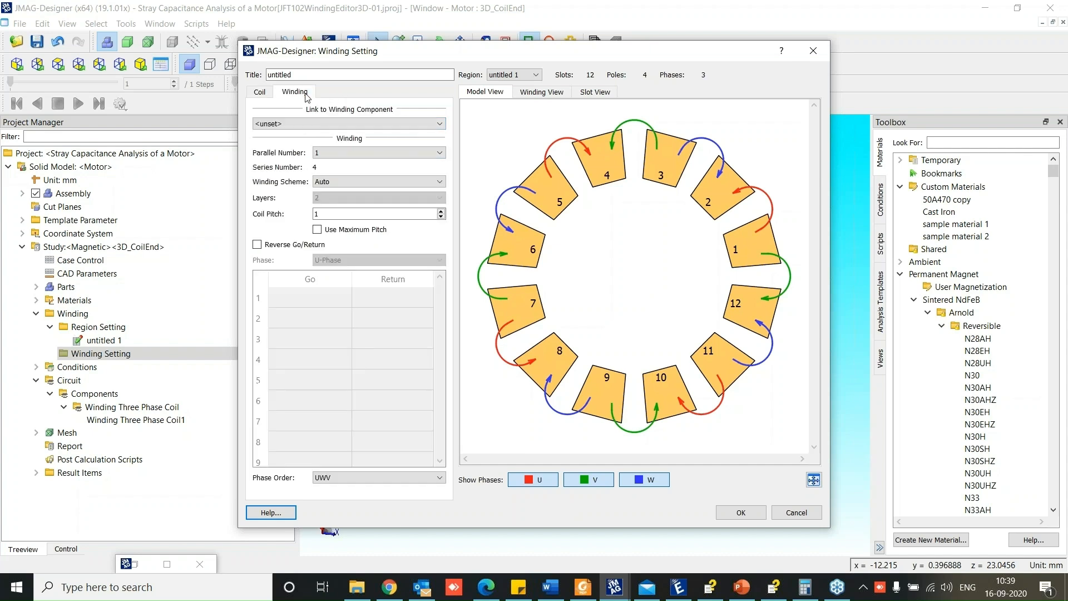
left_click(345, 123)
left_click(342, 142)
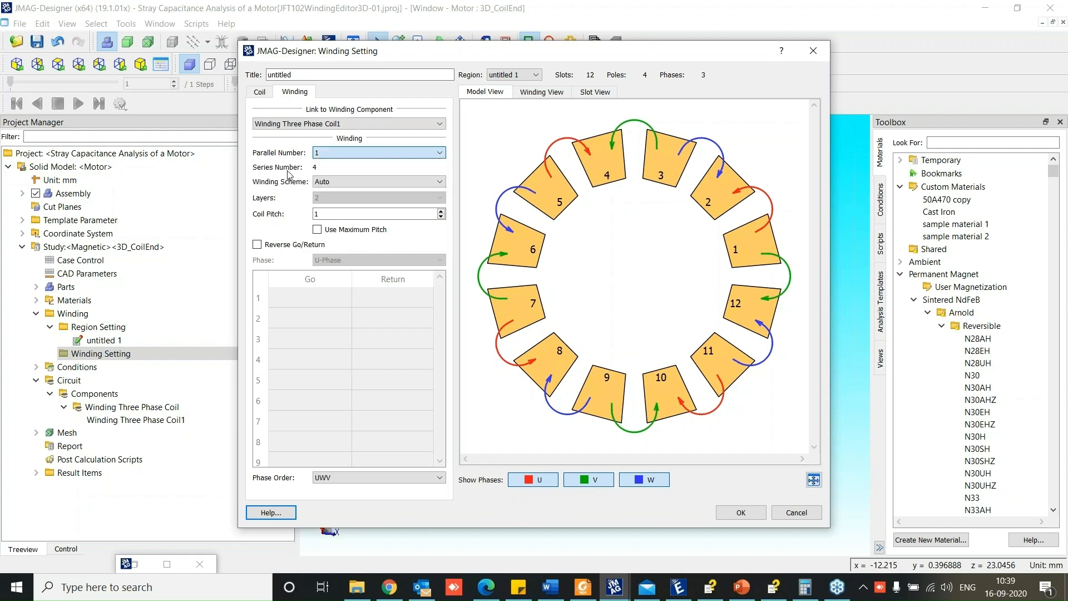
double_click(316, 214)
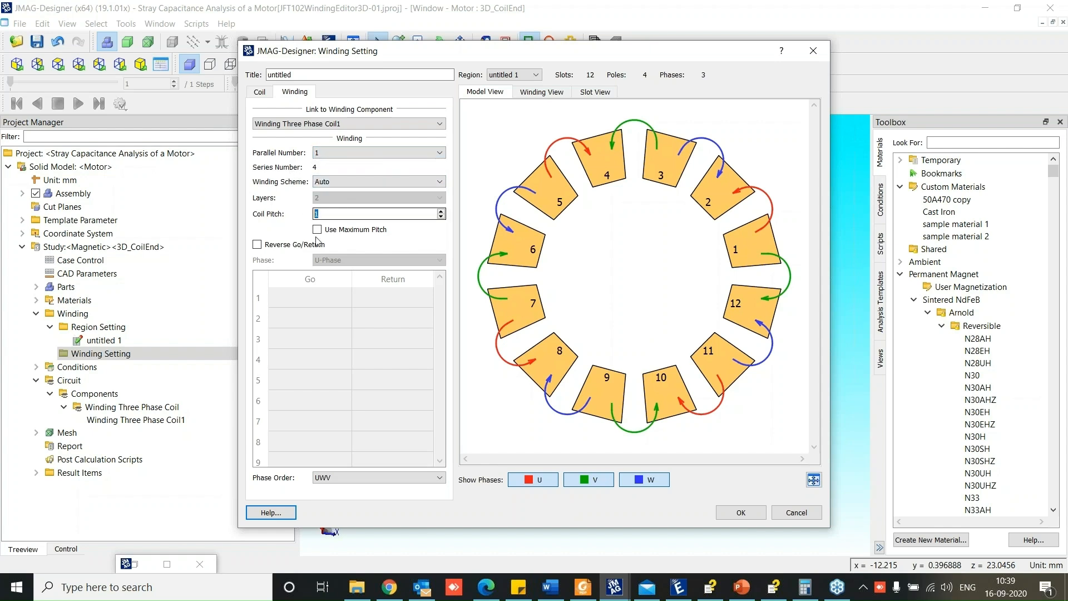
left_click(745, 591)
left_click(745, 591)
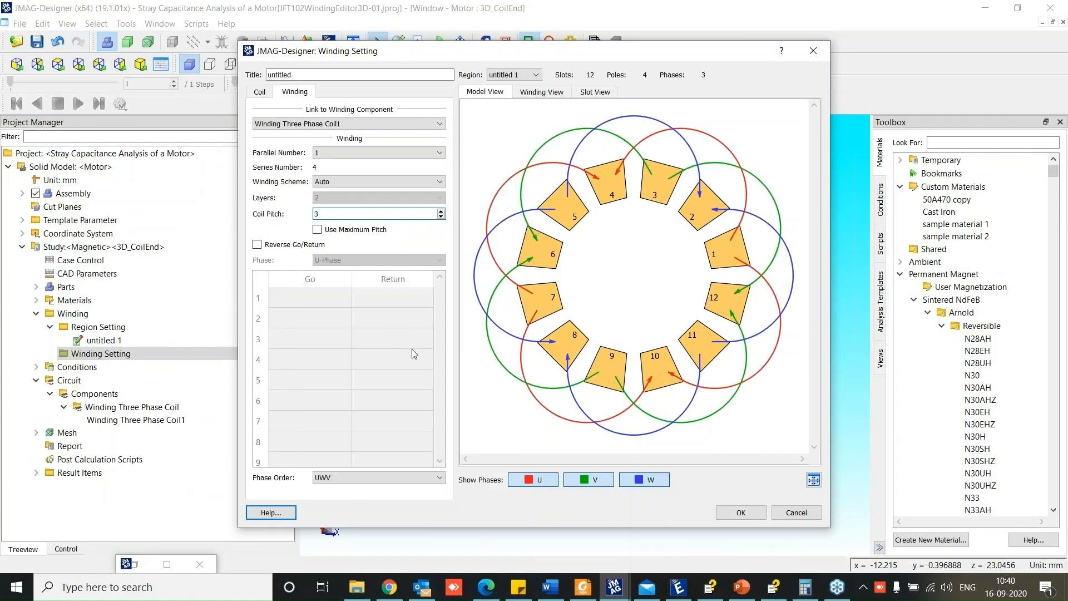
Review the winding and slot diagrams of the three-phase winding and accept the winding setting
left_click(535, 96)
left_click(603, 93)
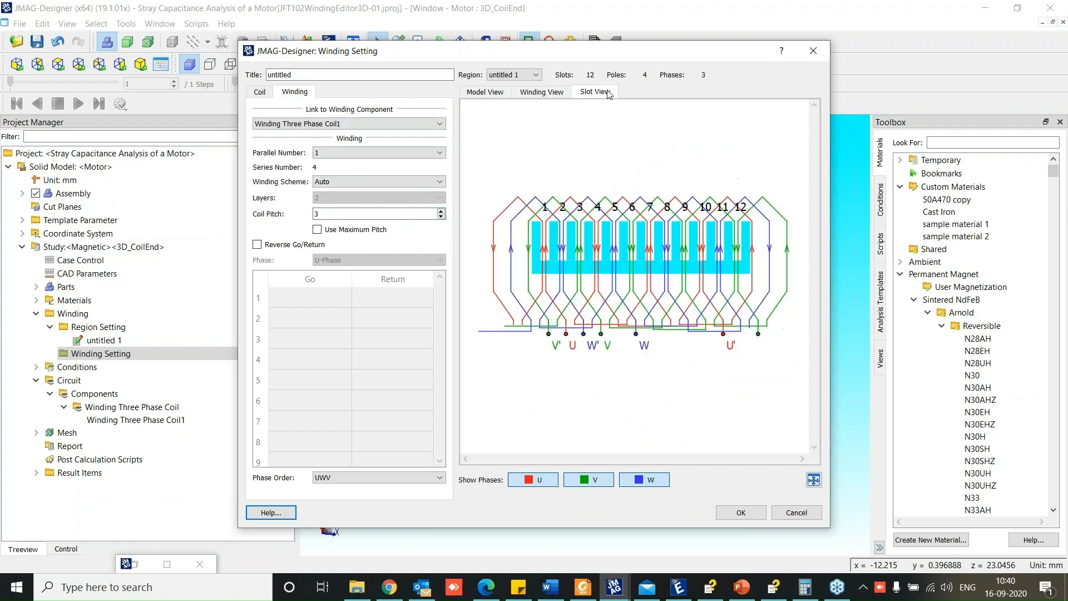
left_click(560, 93)
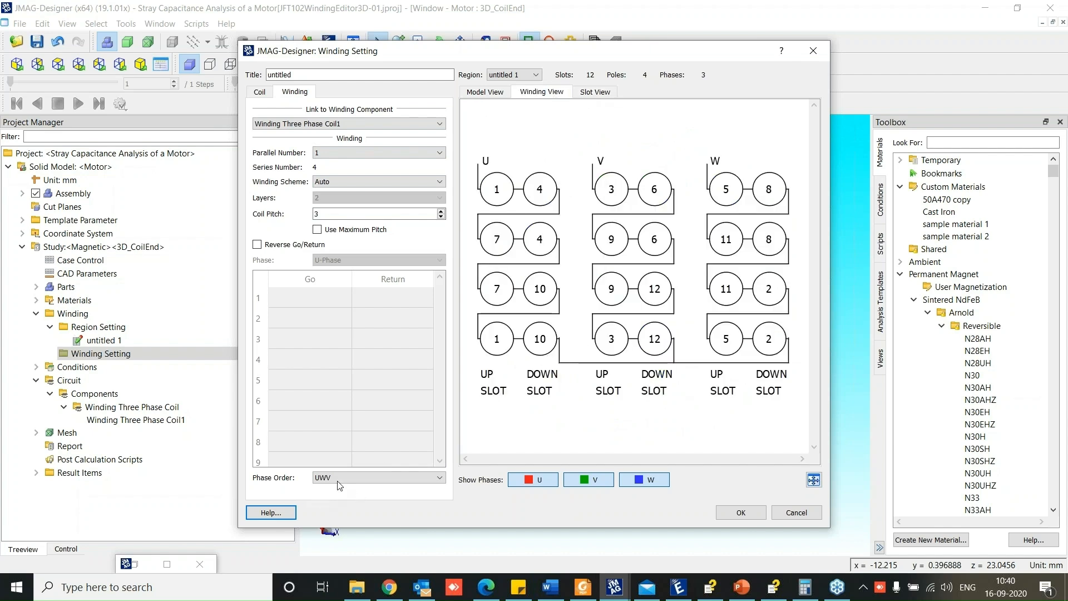
left_click(740, 513)
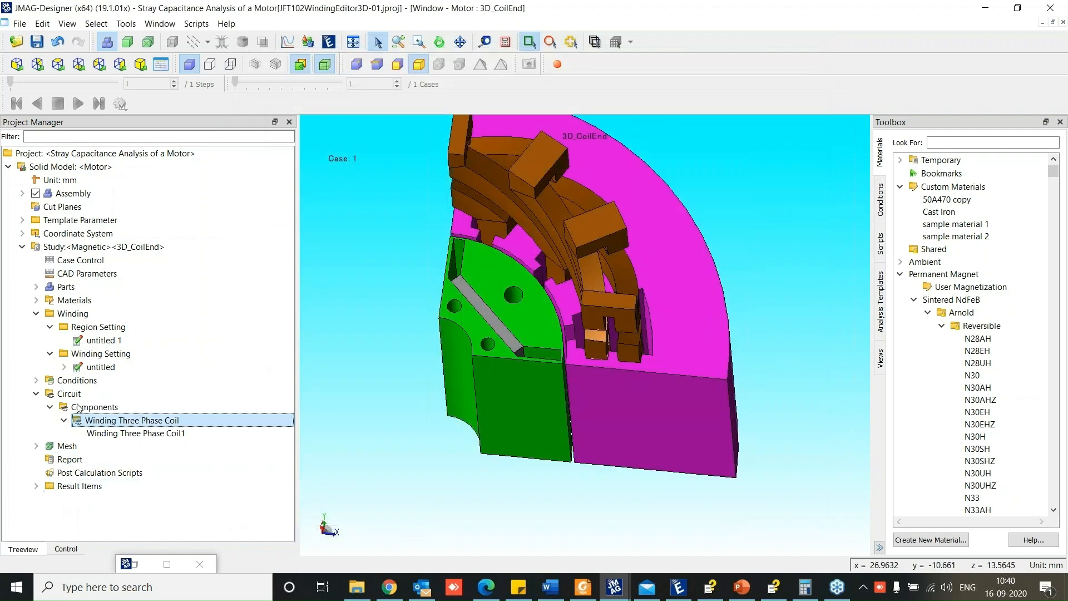
Expand the new winding setting and highlight the U-, V- and W-phase coils in turn to examine their placement in the model
left_click(100, 367)
left_click(65, 368)
left_click(122, 380)
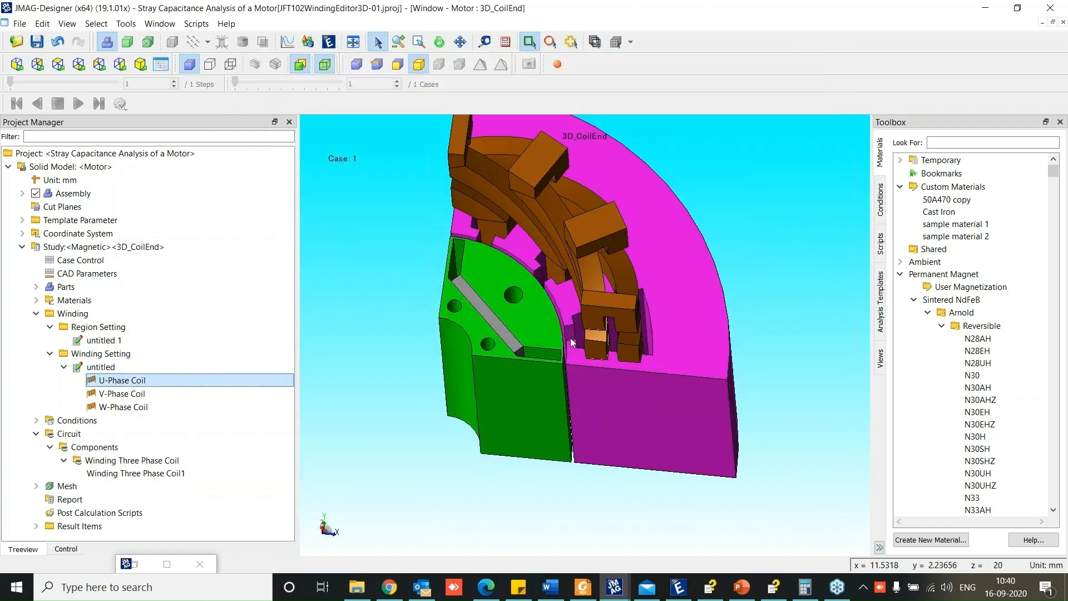
left_click(121, 393)
left_click(119, 406)
left_click(121, 381)
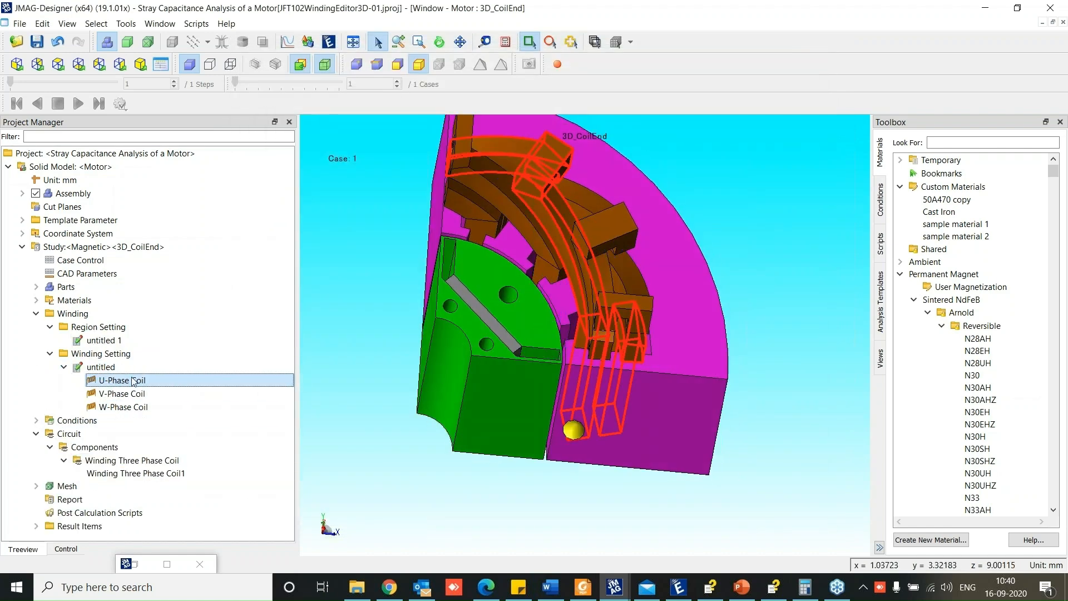
left_click(132, 392)
left_click(132, 406)
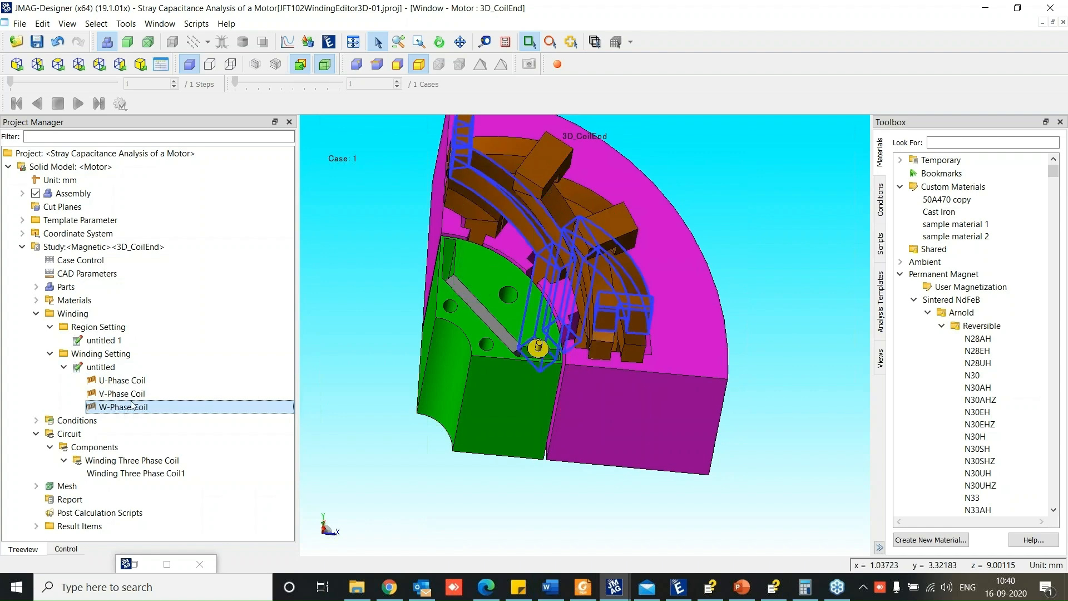
left_click(133, 394)
left_click(133, 380)
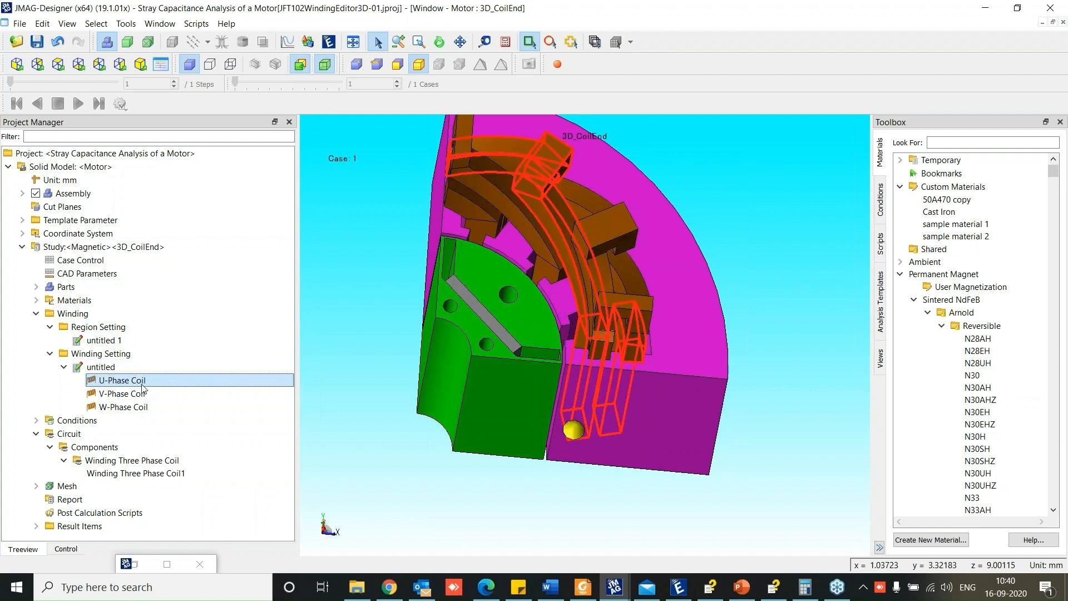
left_click(139, 393)
left_click(140, 405)
left_click(122, 380)
left_click(124, 393)
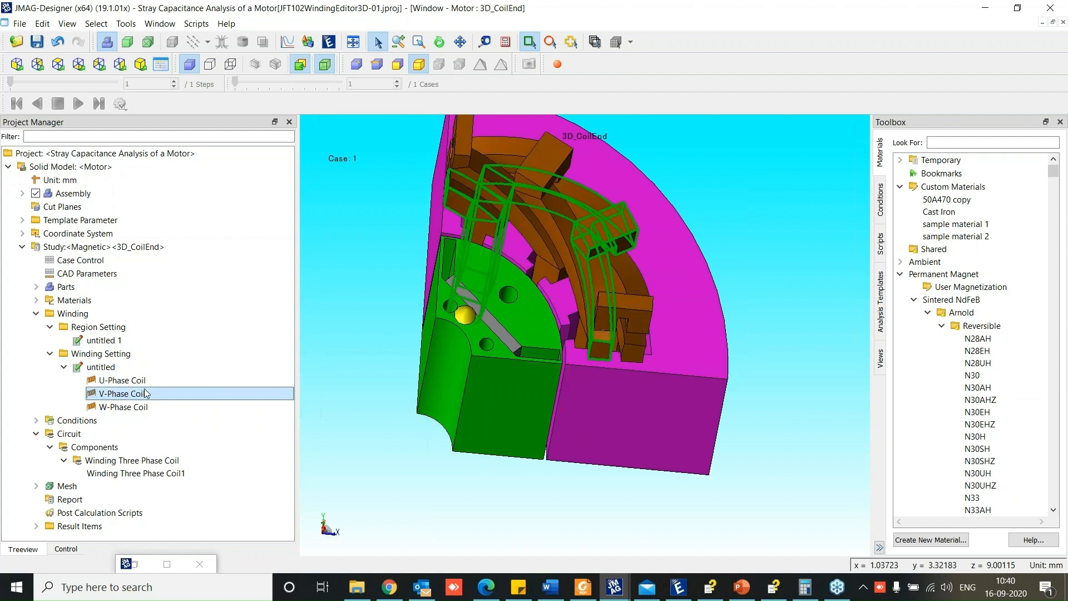
Examine the coil ends up close from other angles and compare which coil parts belong to each phase
left_click(101, 353)
middle_click_drag(631, 286, 651, 206)
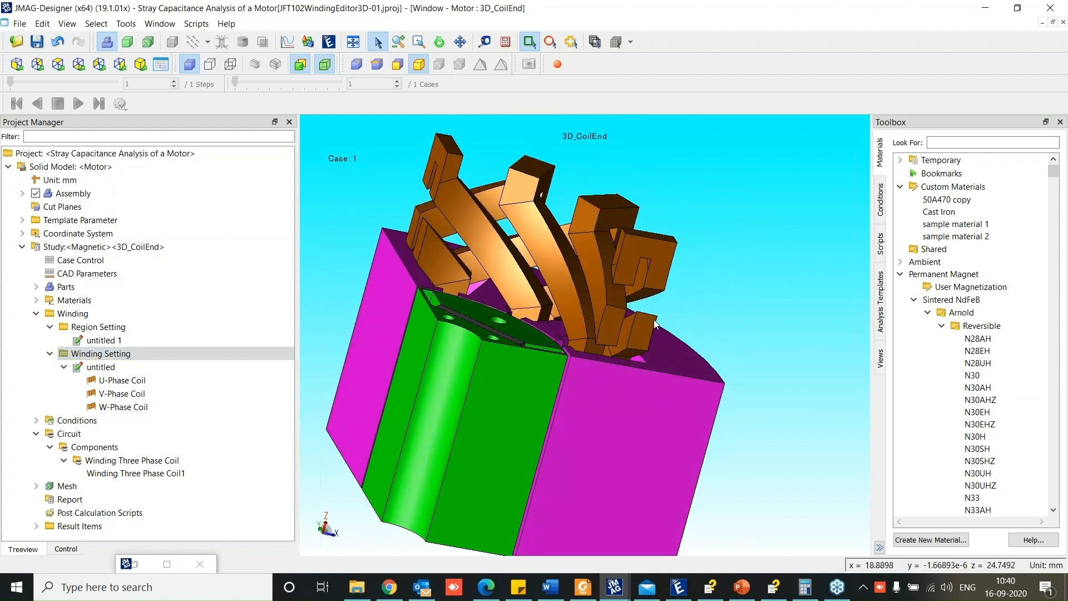
scroll(594, 345, "up", 3)
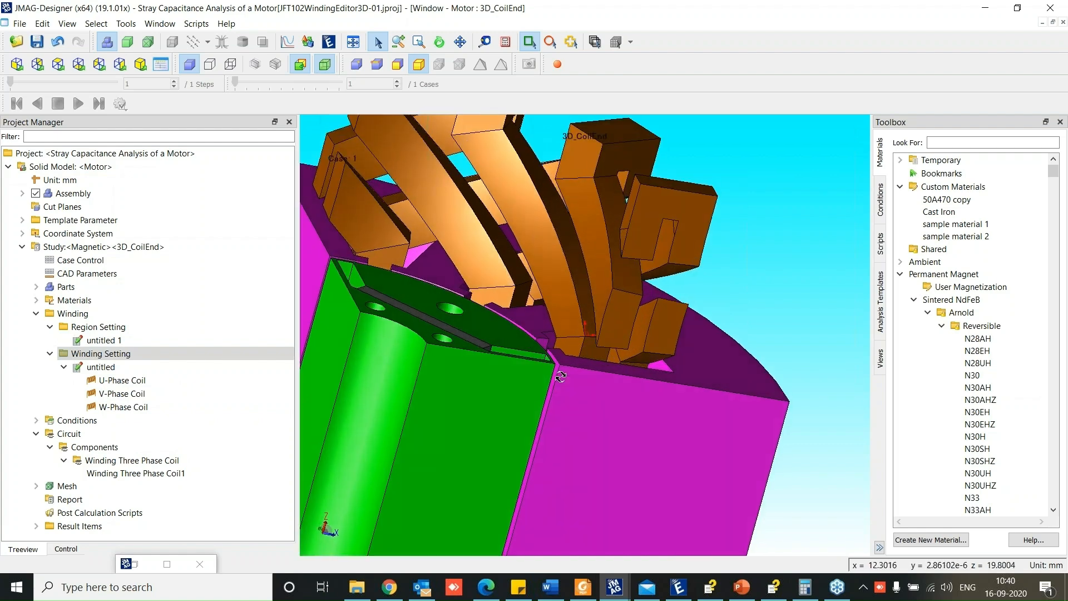
middle_click_drag(559, 374, 573, 416)
scroll(573, 416, "up", 5)
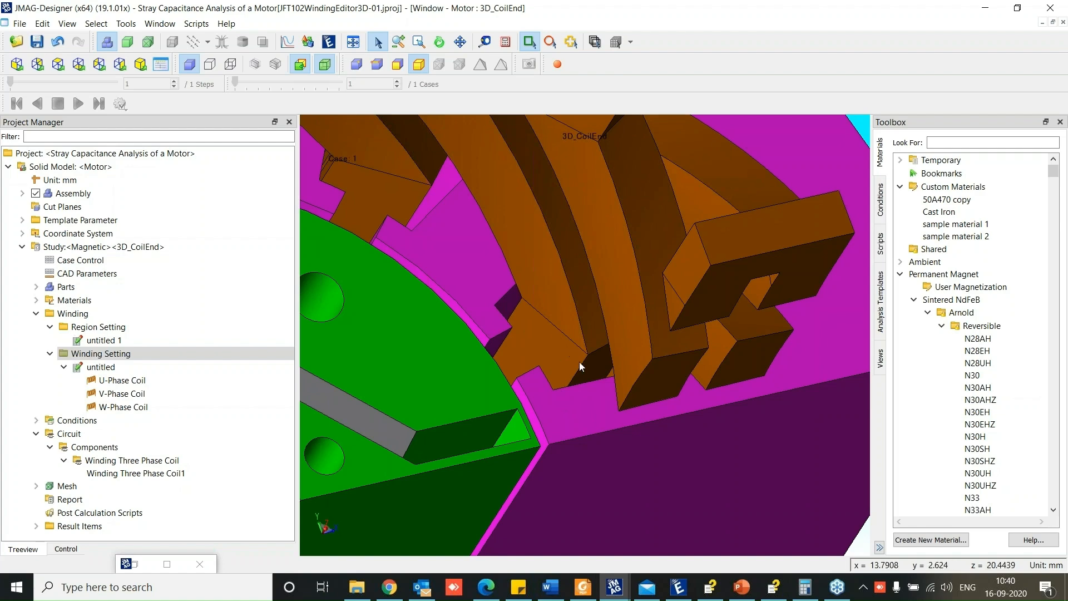
scroll(575, 356, "down", 5)
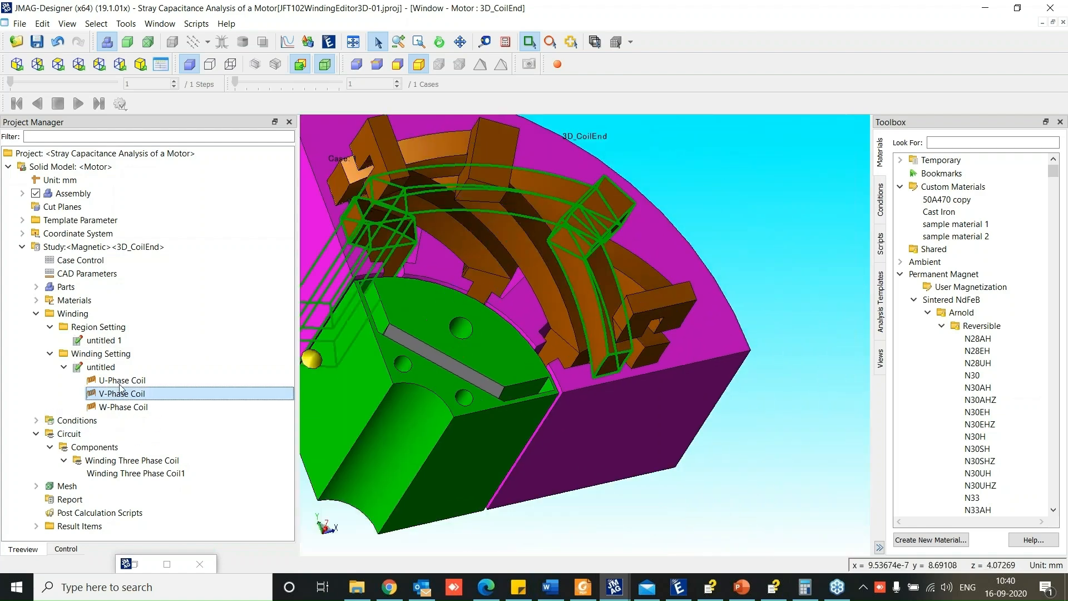
left_click(118, 407)
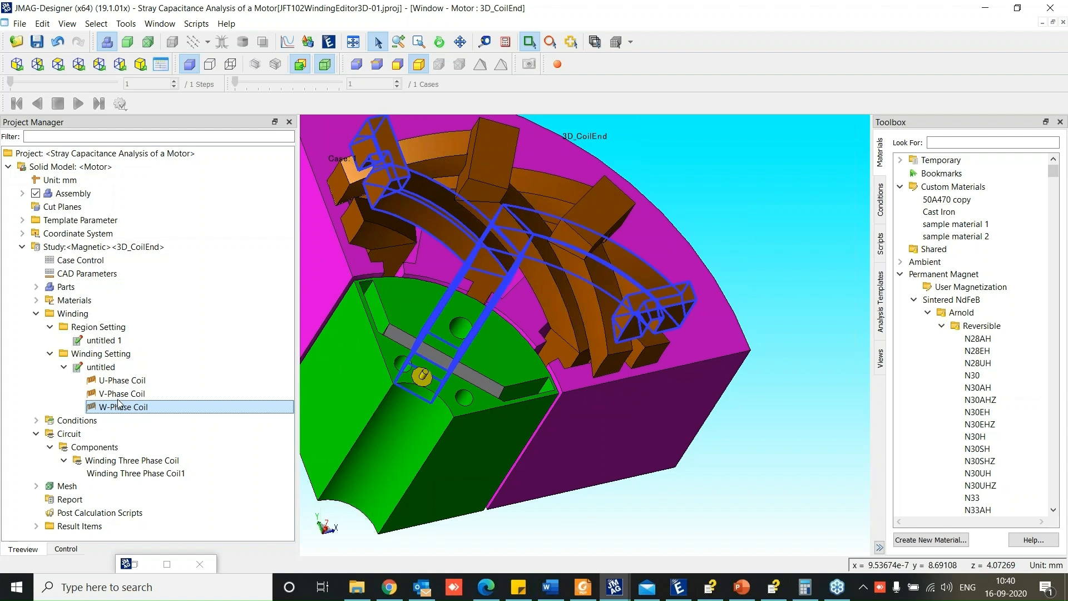
left_click(125, 380)
left_click(126, 393)
left_click(125, 406)
left_click(138, 381)
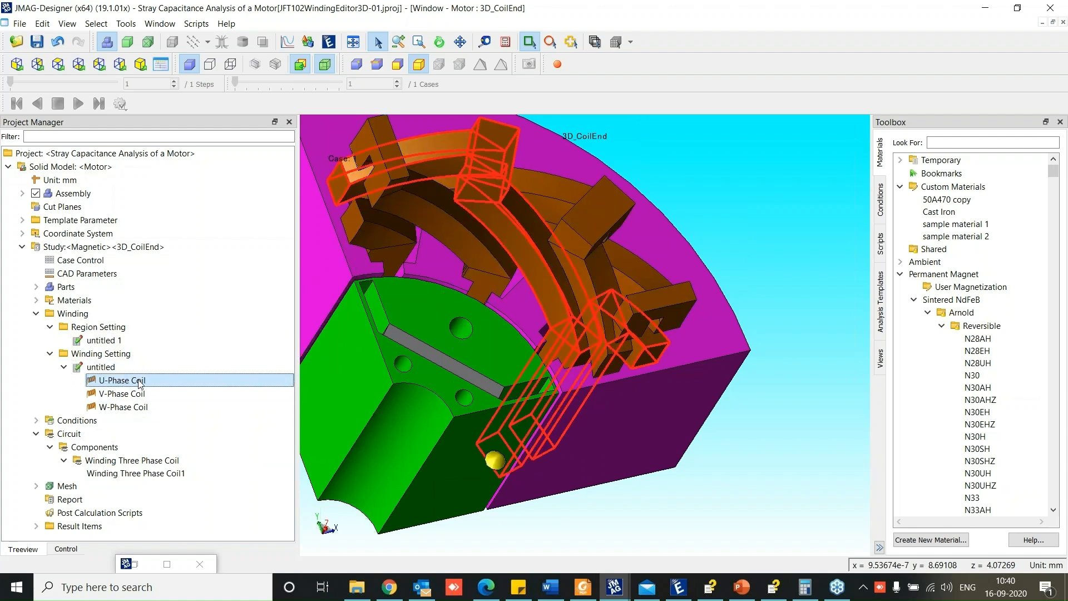
left_click(143, 393)
left_click(141, 381)
left_click(144, 394)
left_click(148, 407)
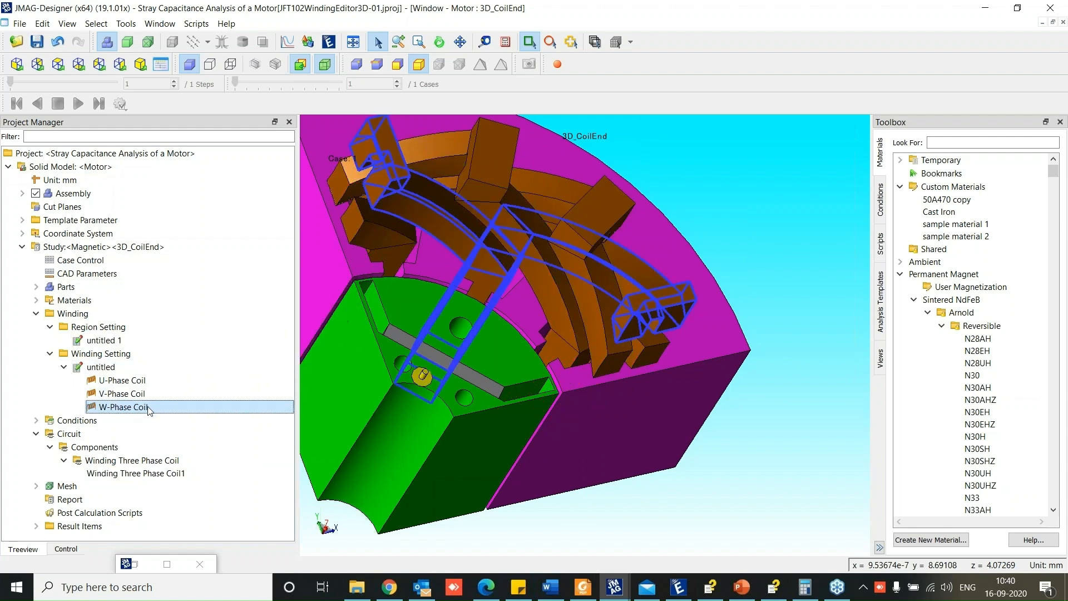
left_click(145, 394)
middle_click_drag(599, 412, 558, 369)
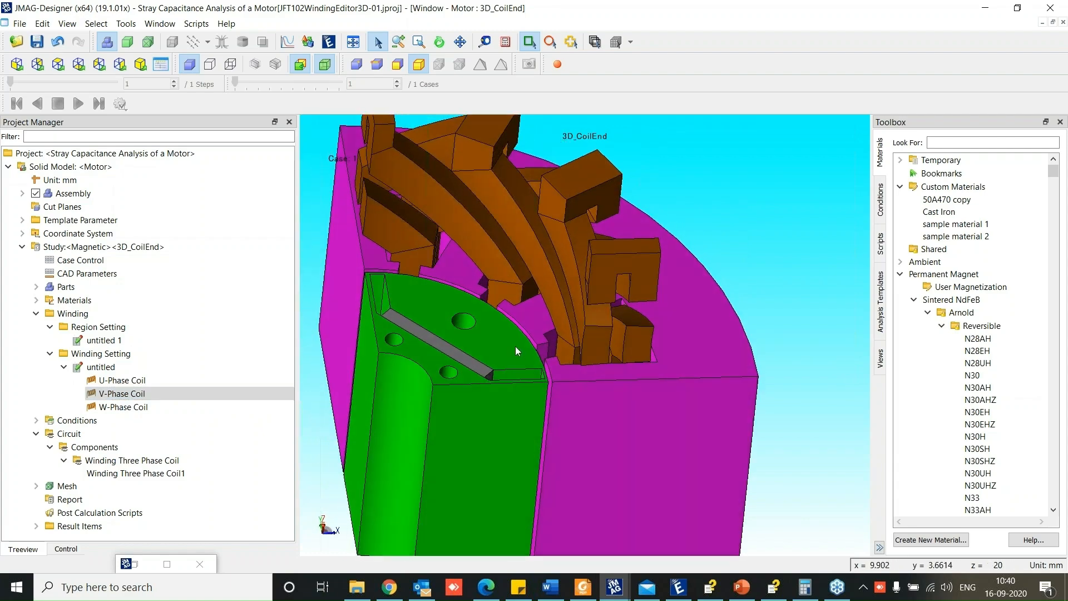
Switch to the PowerPoint presentation and start the slide show from the 3D IPM Motor Model slide
left_click(742, 587)
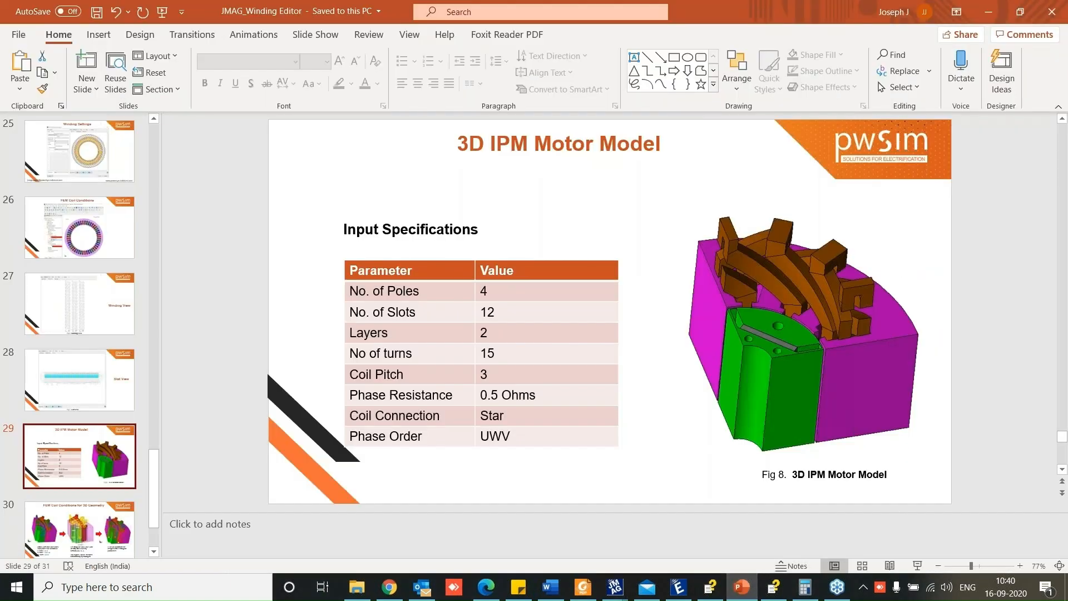
left_click(917, 566)
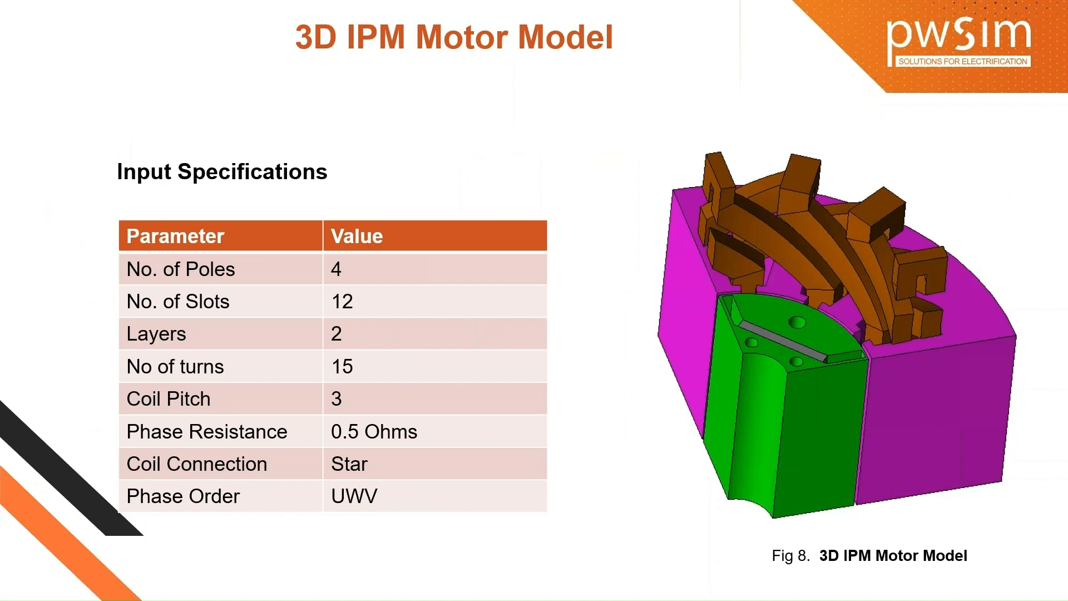
Advance the slide show to the FEM Coil Conditions for 3D Geometry slide
key("Right")
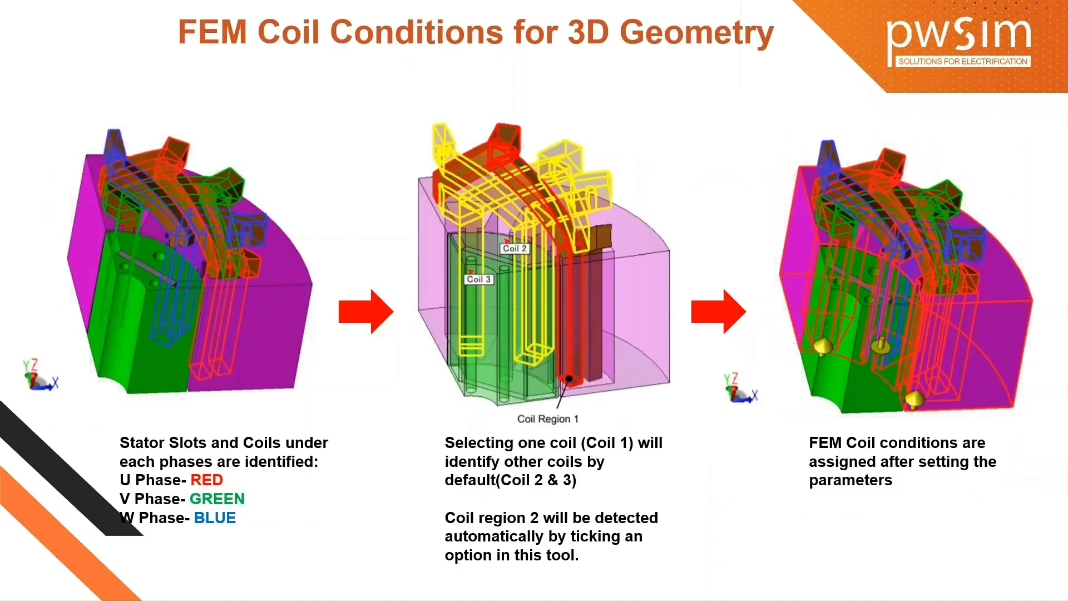
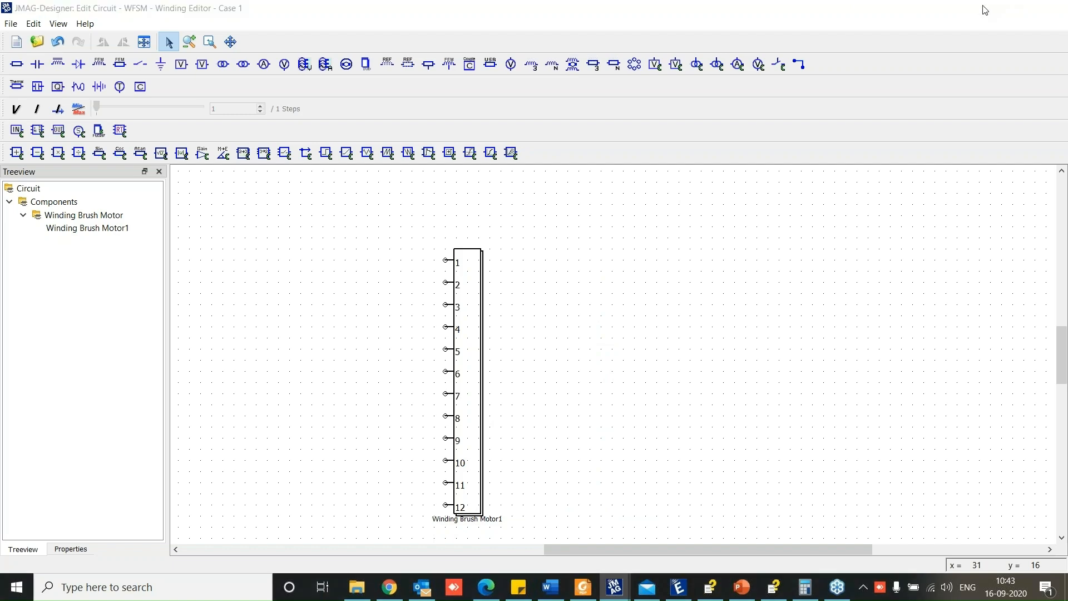
Minimize the circuit editor, expand the second magnetic study of the 2D WFSM model and add a winding to it
left_click(983, 8)
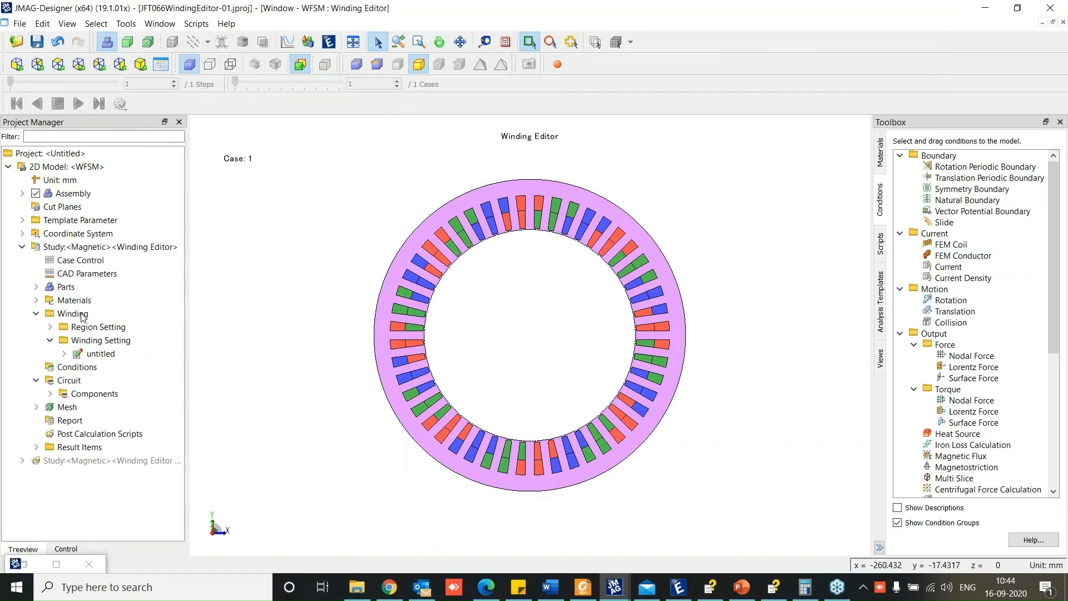
left_click(22, 460)
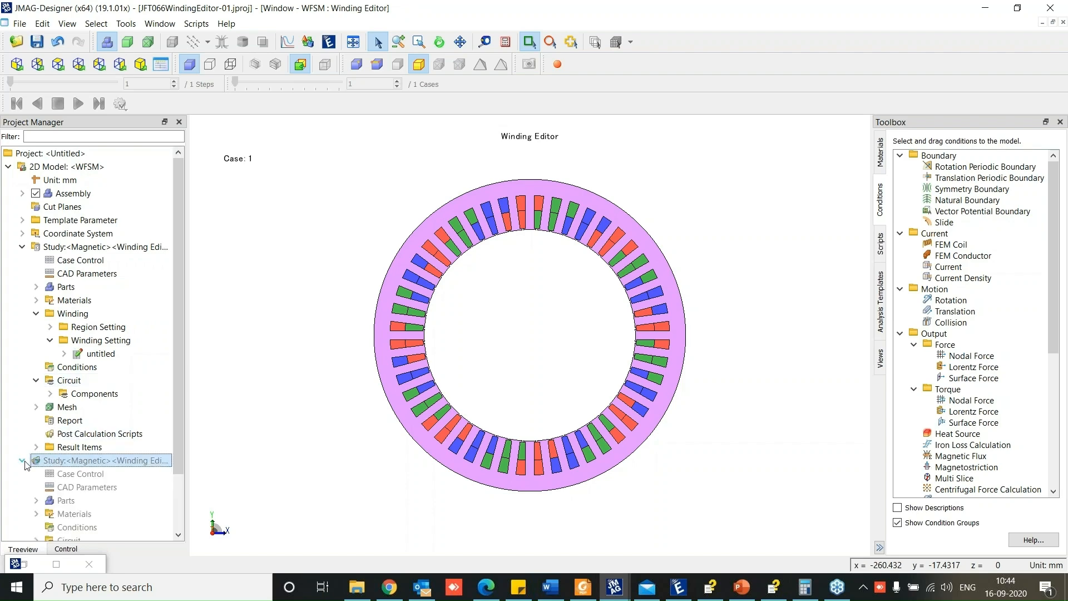
left_click(120, 395)
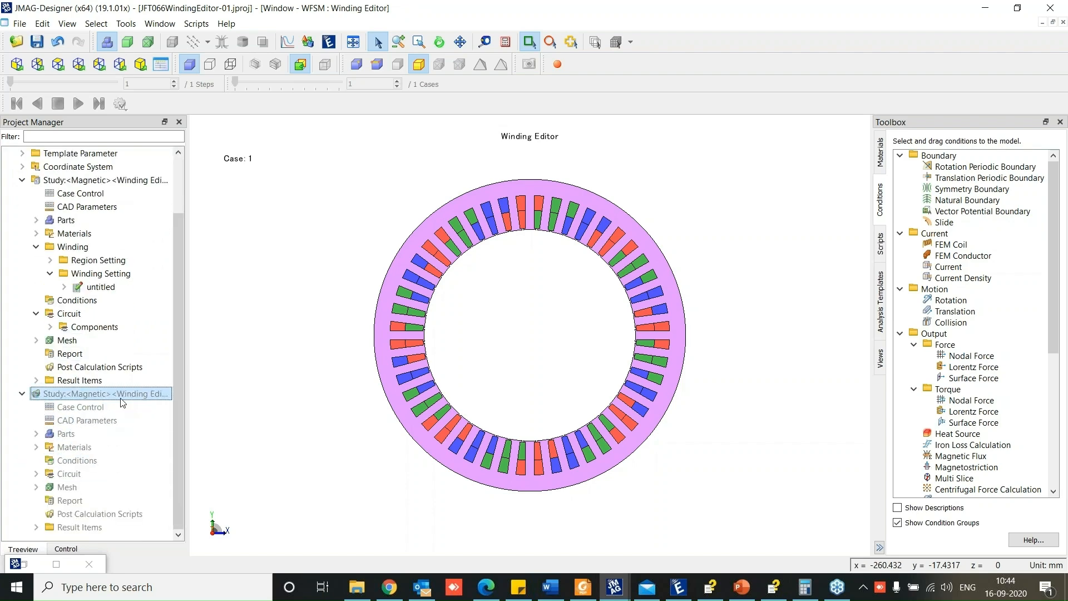
right_click(121, 396)
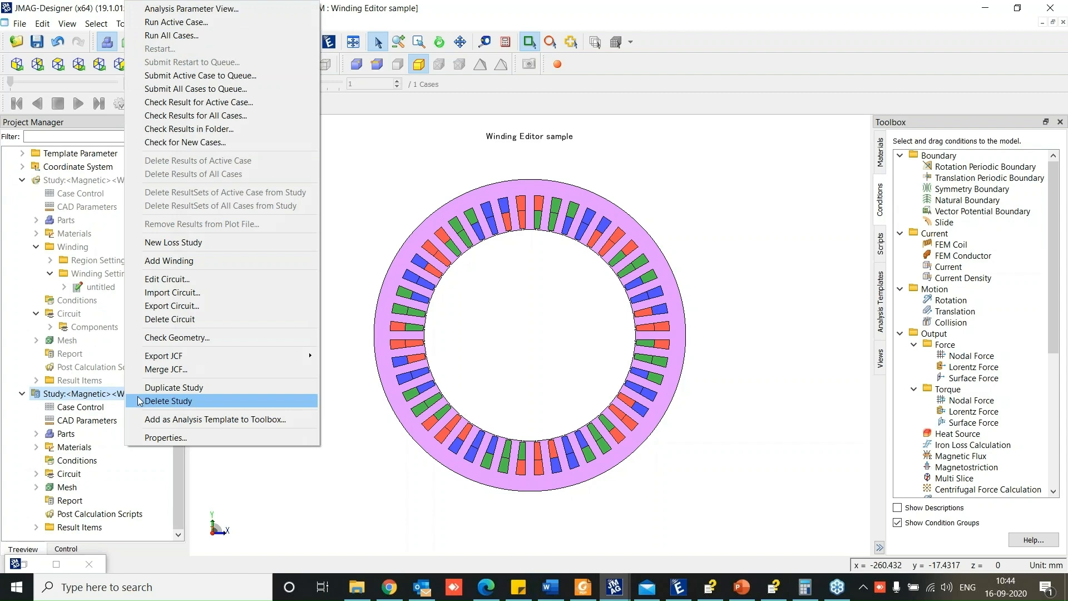
left_click(198, 260)
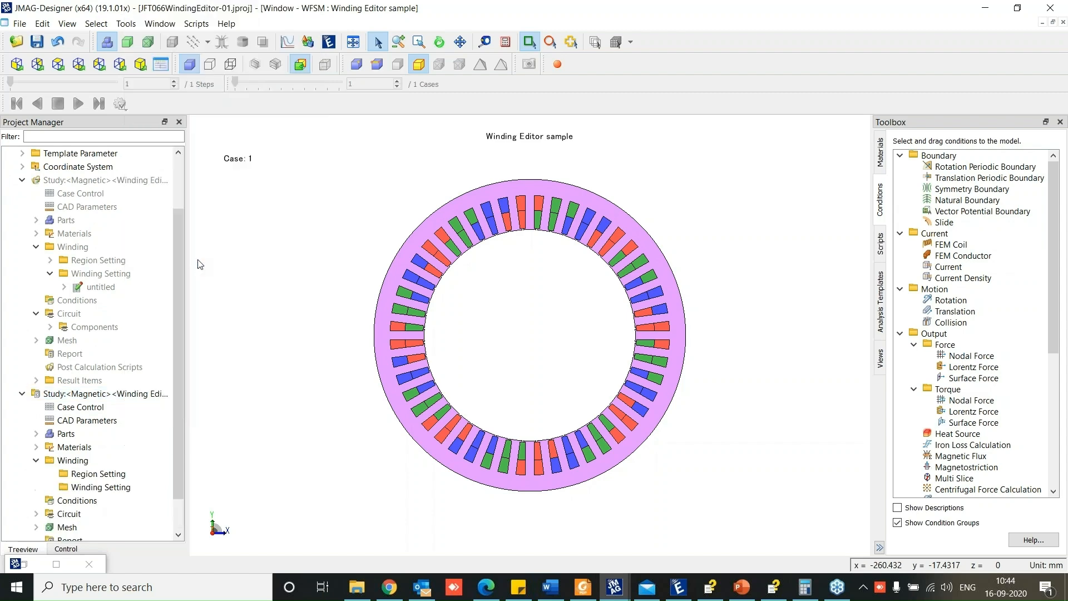
Add a winding region to the new winding and keep only one slot's inner coil as Coil Region 1
scroll(114, 443, "down", 1)
left_click(103, 433)
right_click(102, 434)
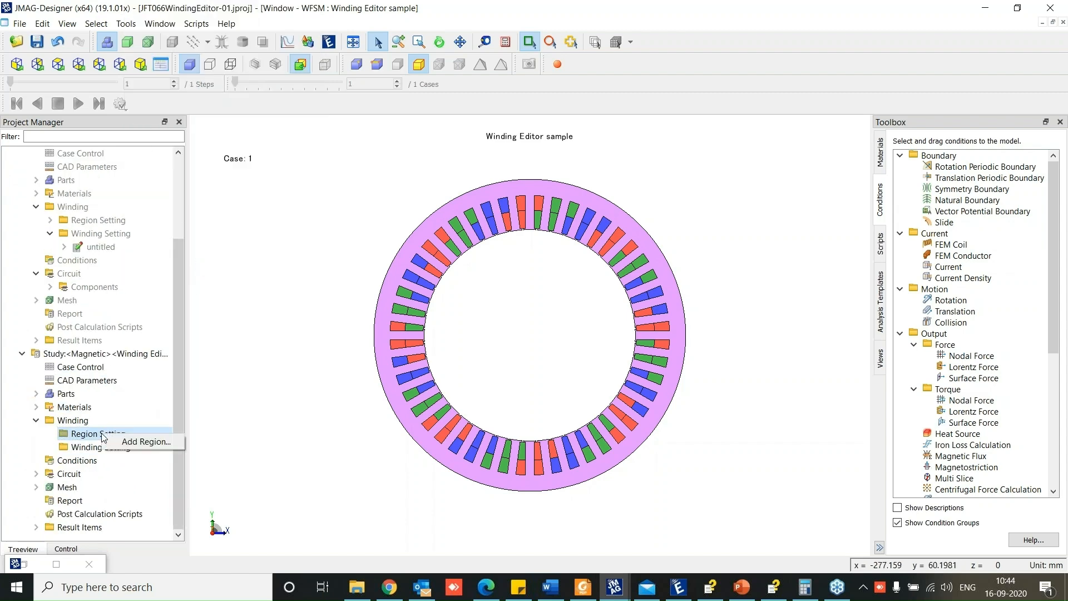
left_click(124, 443)
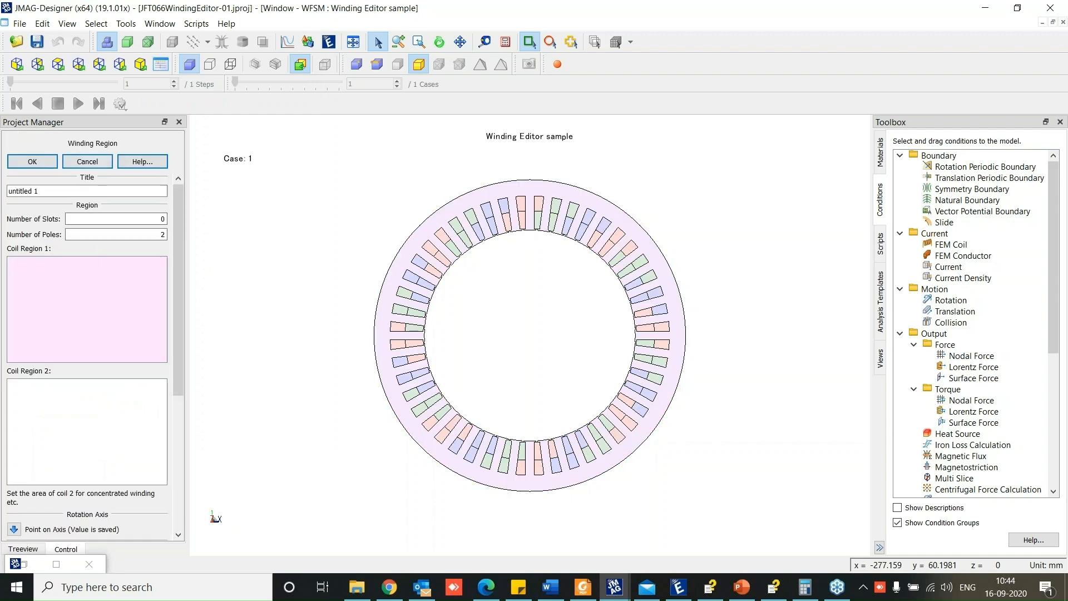
scroll(683, 349, "up", 3)
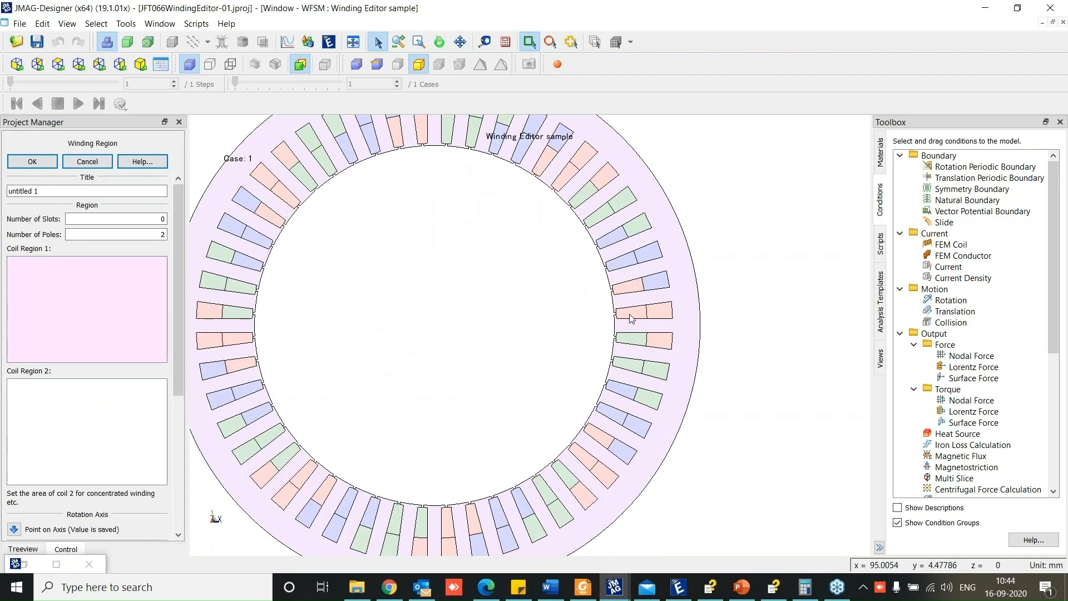
left_click(663, 315)
left_click(663, 315)
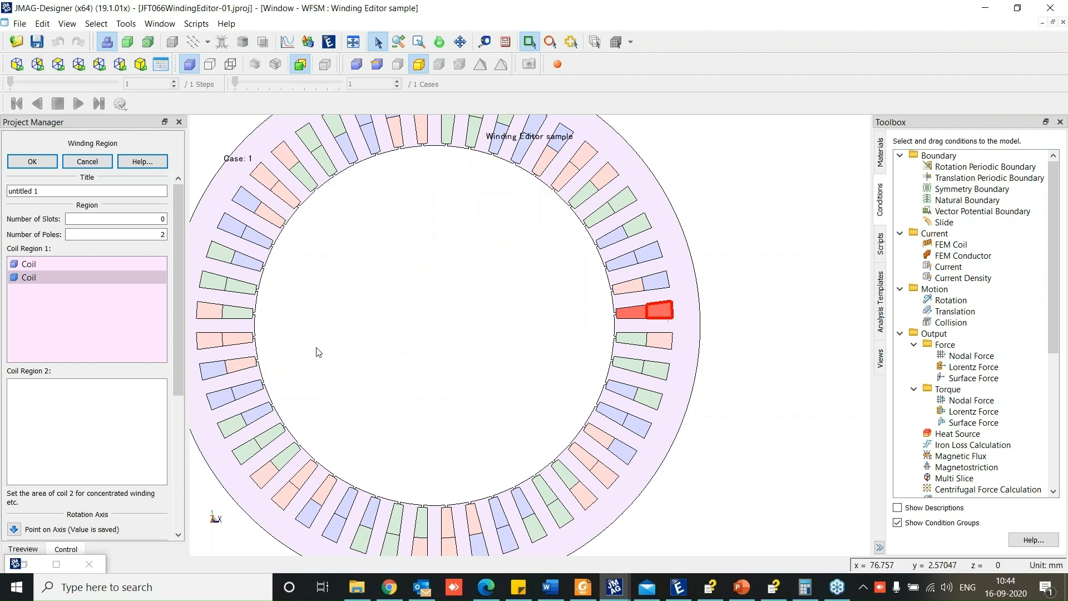
key("Delete")
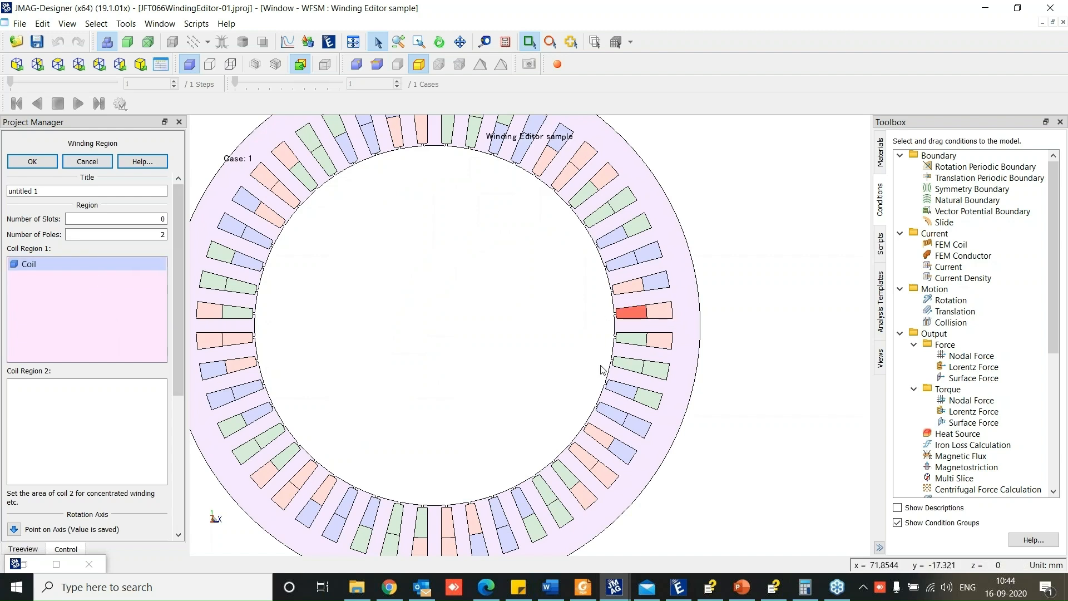
Assign the outer coil of the same slot to Coil Region 2 and accept the winding region
left_click(61, 441)
left_click(659, 310)
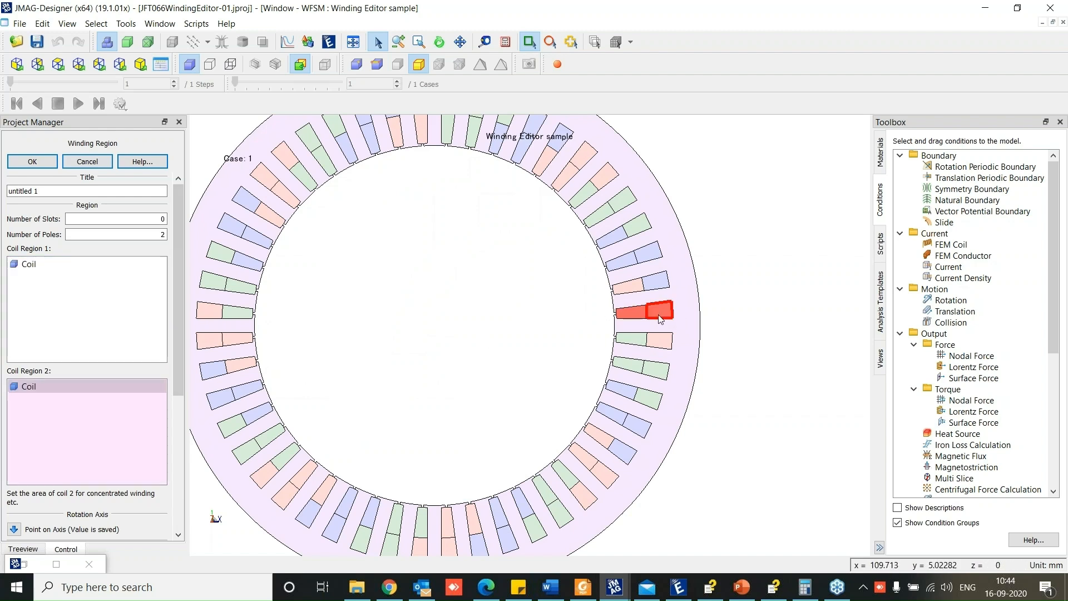
scroll(85, 306, "down", 4)
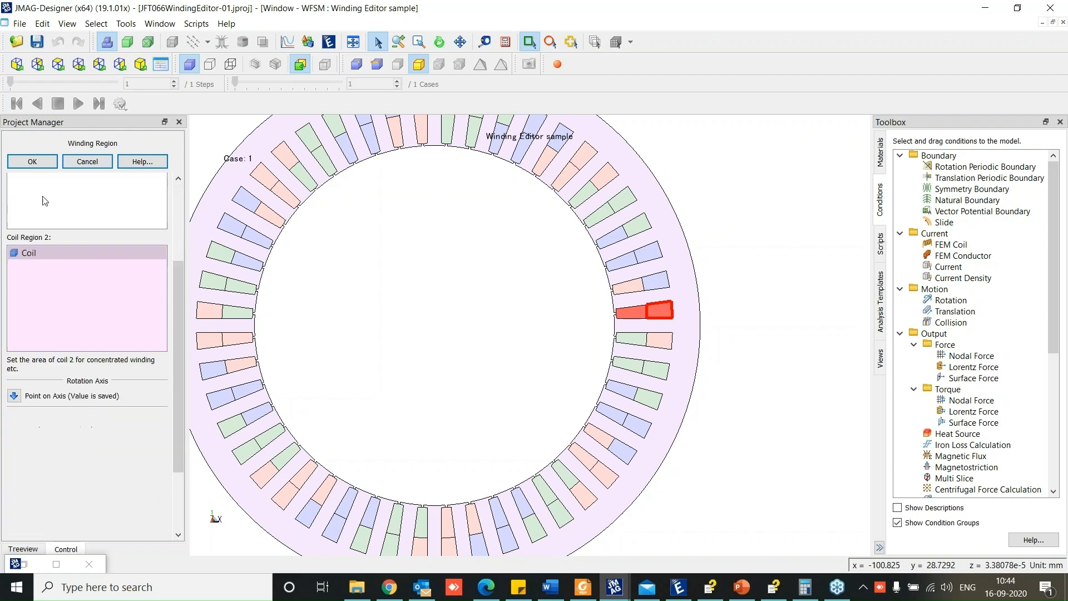
left_click(33, 161)
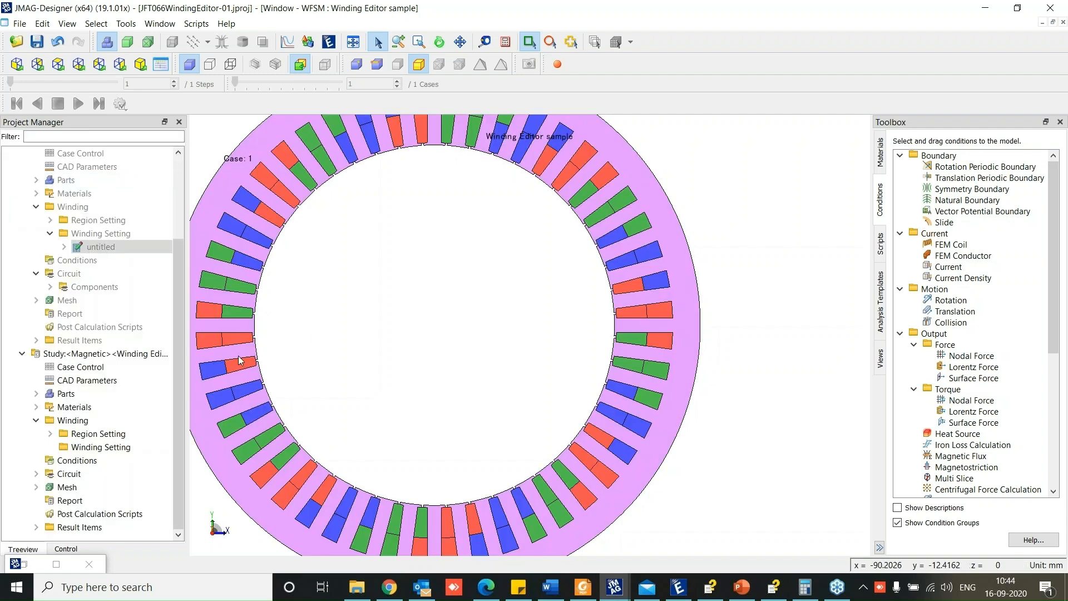
Open a new winding setting for the region and review its coil input types and winding component link
right_click(96, 447)
left_click(165, 481)
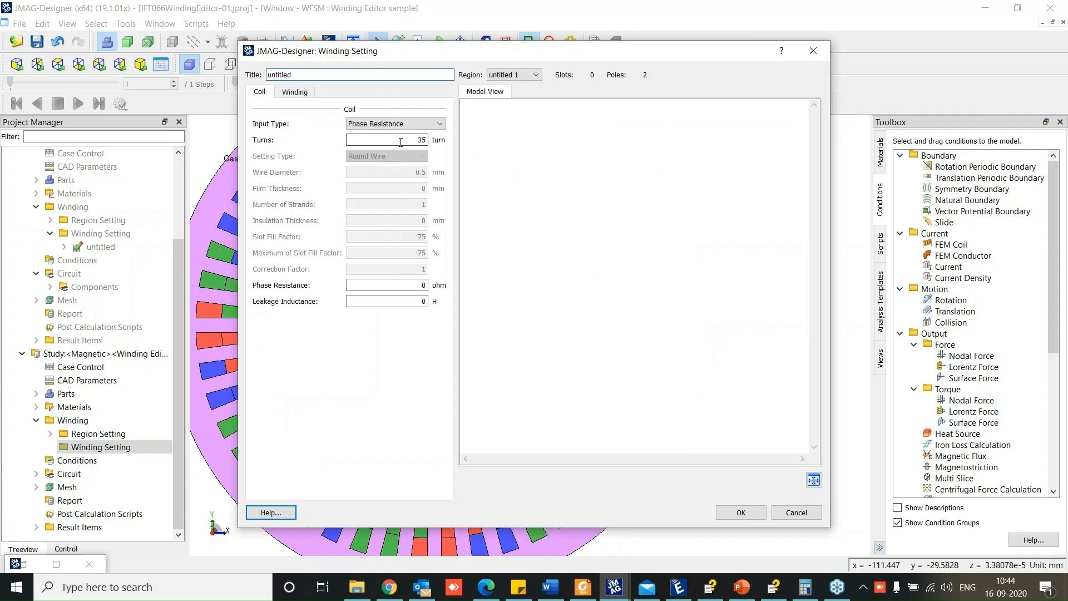
left_click(370, 123)
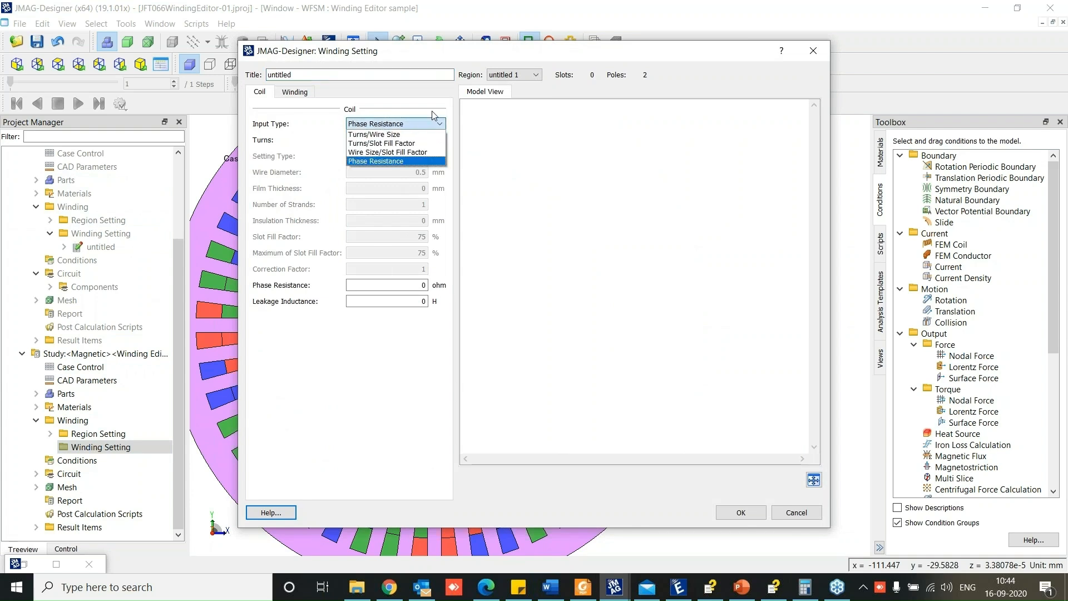
left_click(349, 109)
left_click(295, 92)
left_click(335, 121)
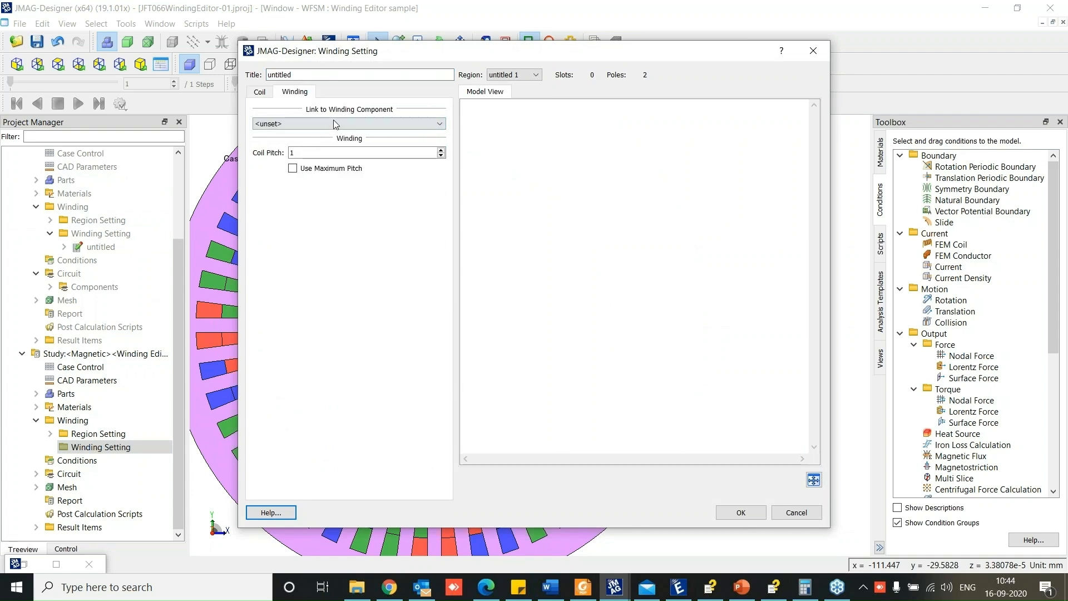
left_click(445, 54)
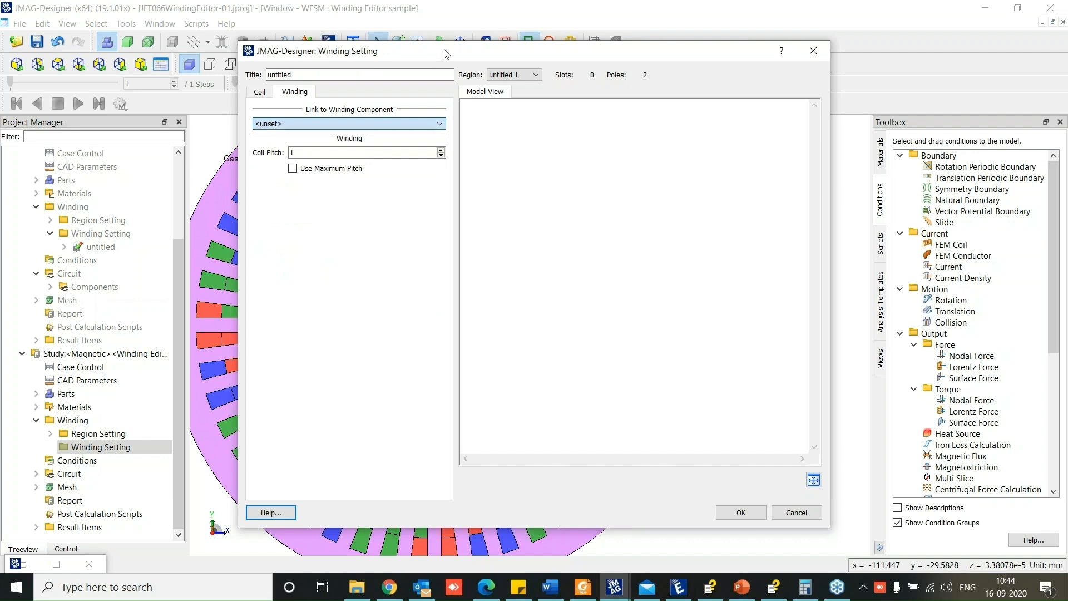
Recheck the coil input type and the available winding component links, and cancel the winding setting
left_click(260, 92)
left_click(392, 123)
left_click(456, 141)
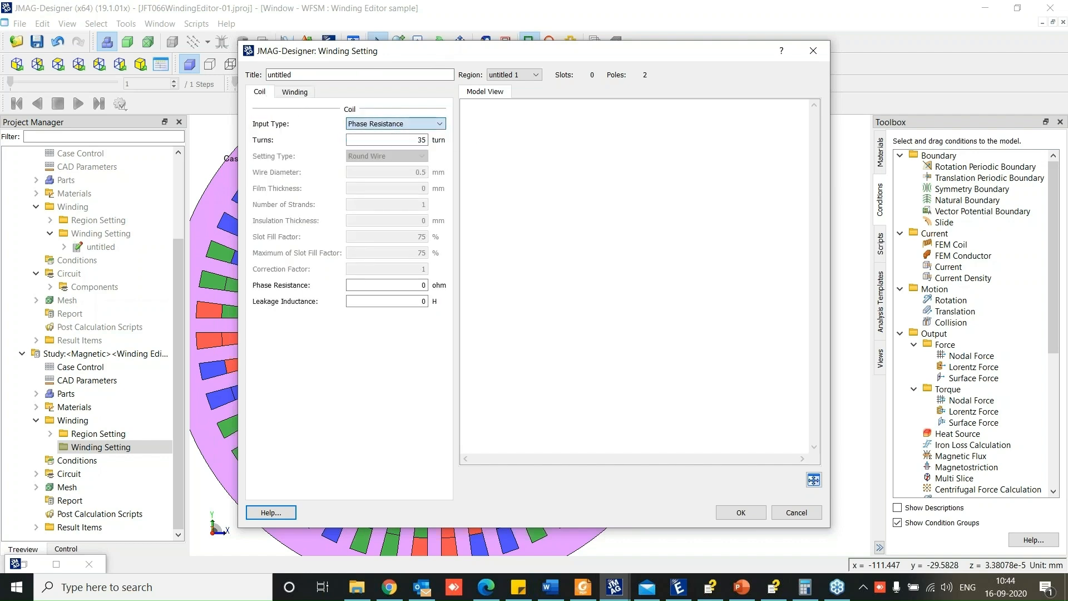
left_click_drag(346, 58, 284, 49)
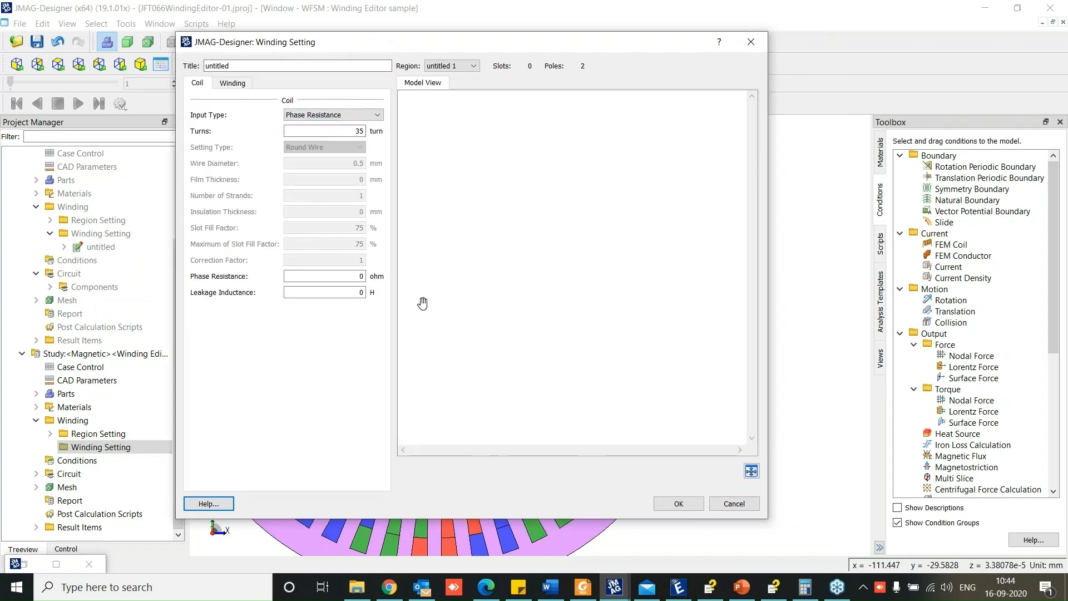
left_click(239, 84)
left_click(298, 115)
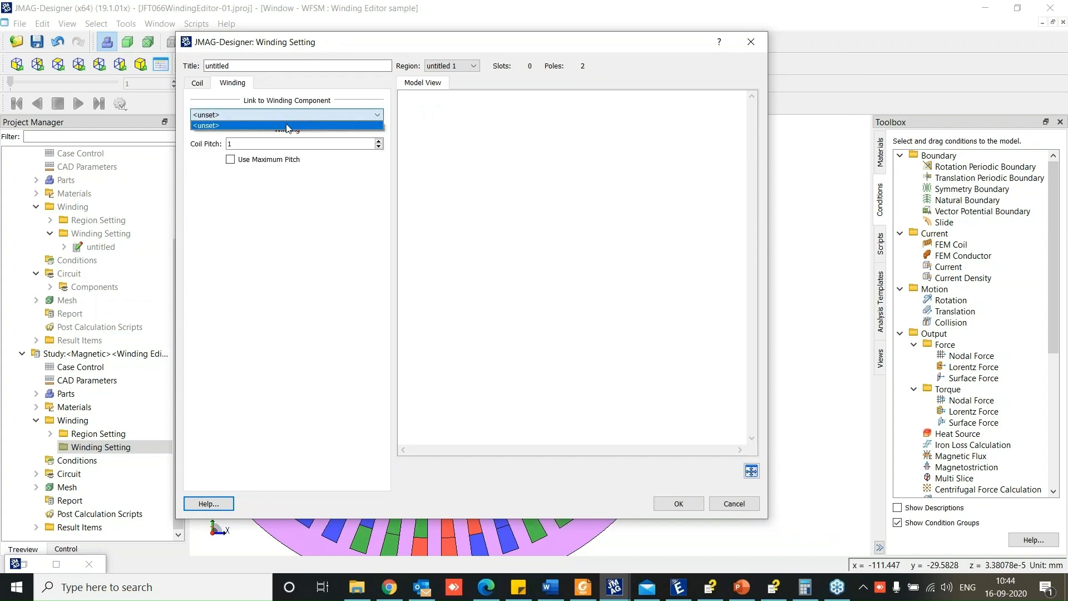
left_click(287, 125)
left_click(723, 503)
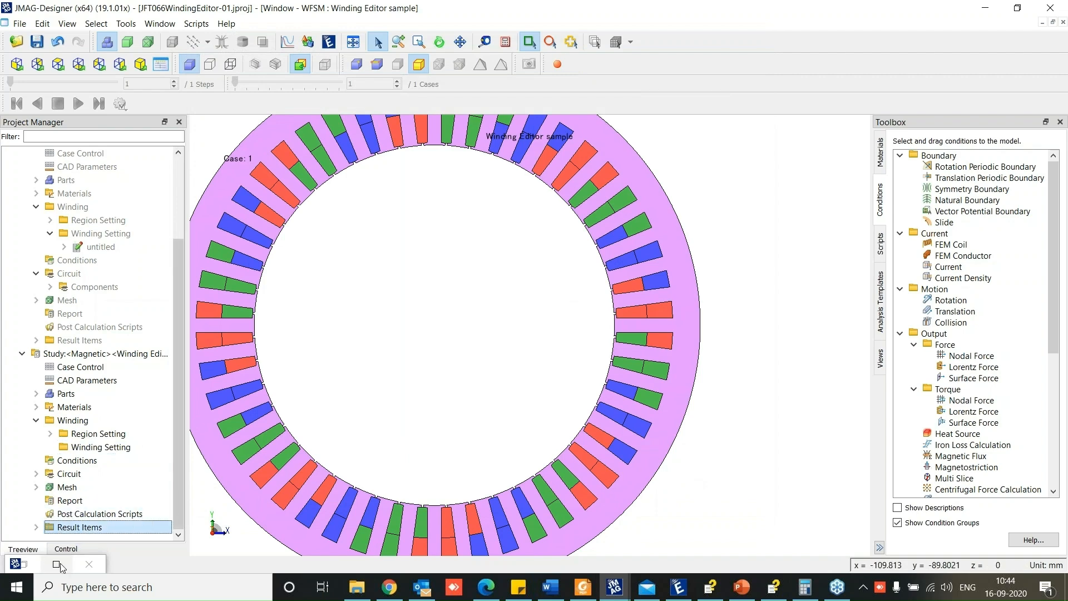
Restore the circuit editor and set the brush motor winding component's winding type to Wave
left_click(56, 564)
left_click(474, 370)
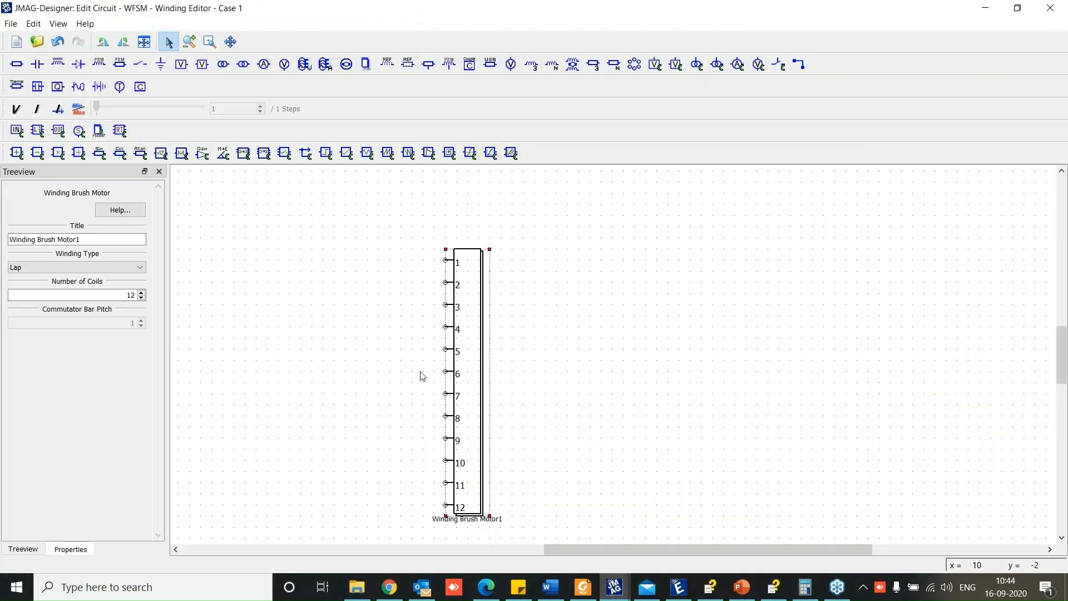
left_click(85, 268)
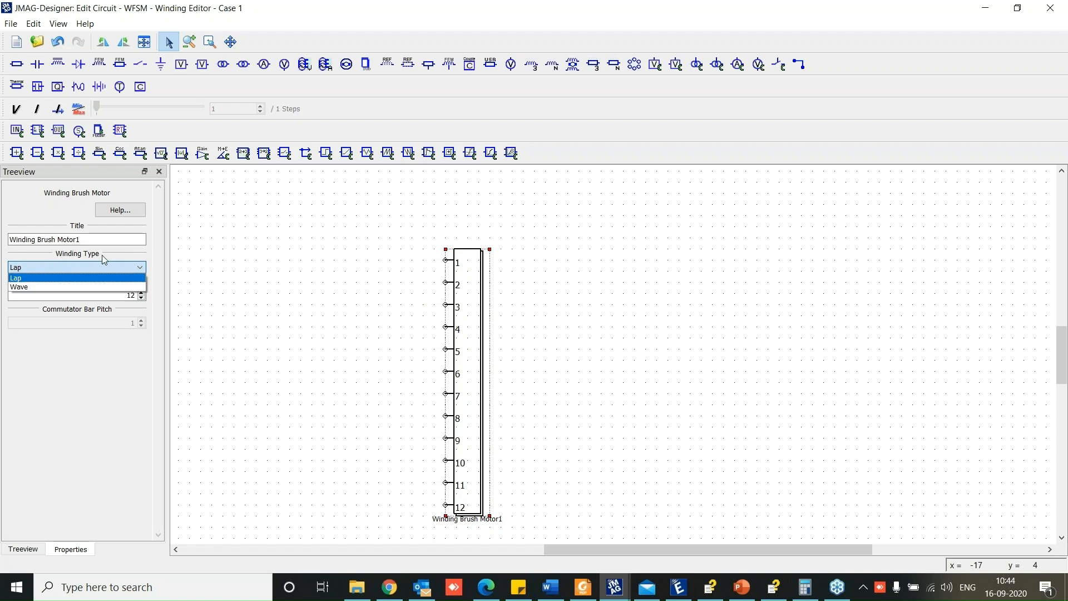
left_click(35, 278)
left_click(47, 267)
left_click(43, 287)
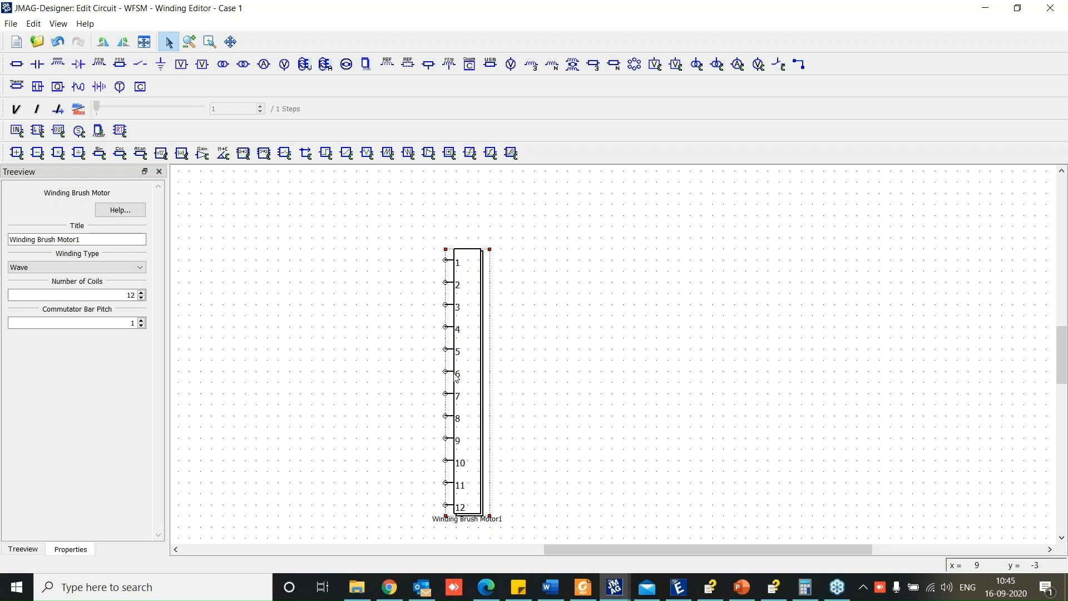
left_click(75, 267)
left_click(265, 278)
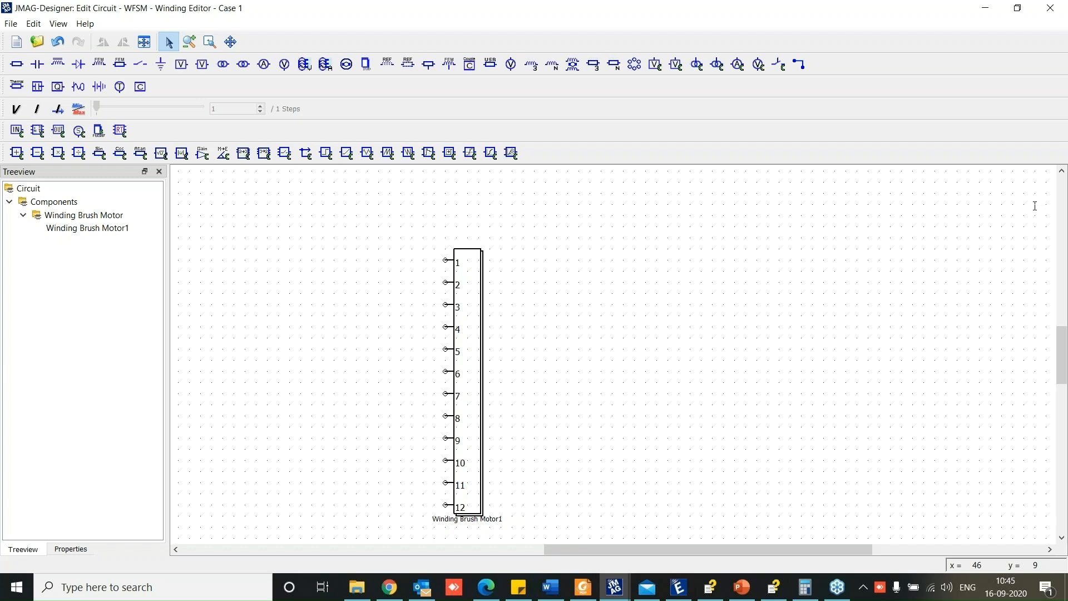
Return to the 2D WFSM model, open a new winding region in the second study to review its fields, and cancel it
mouse_move(439, 591)
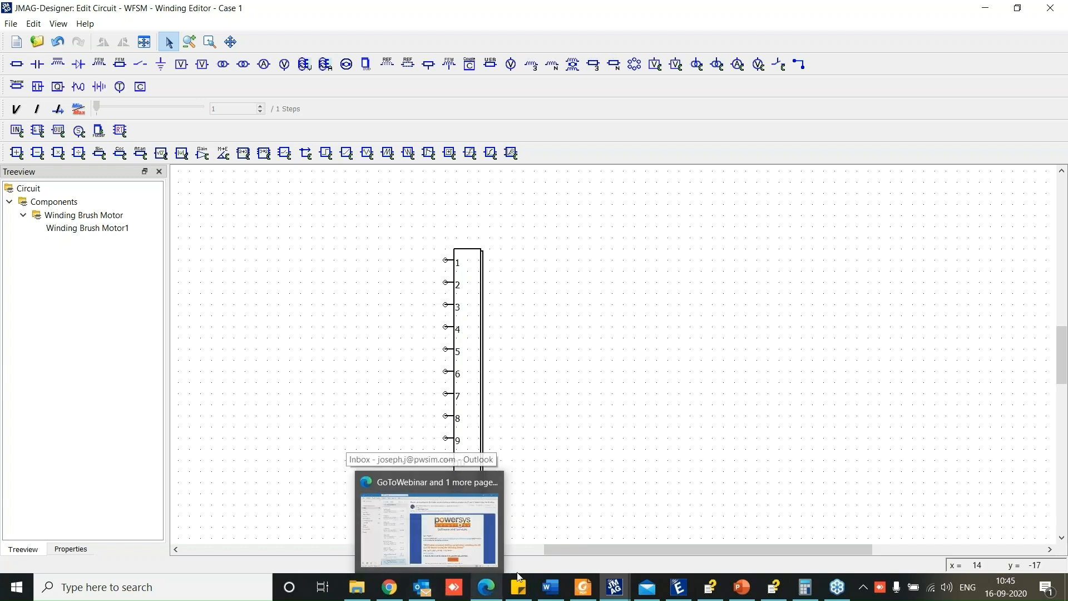
mouse_move(614, 589)
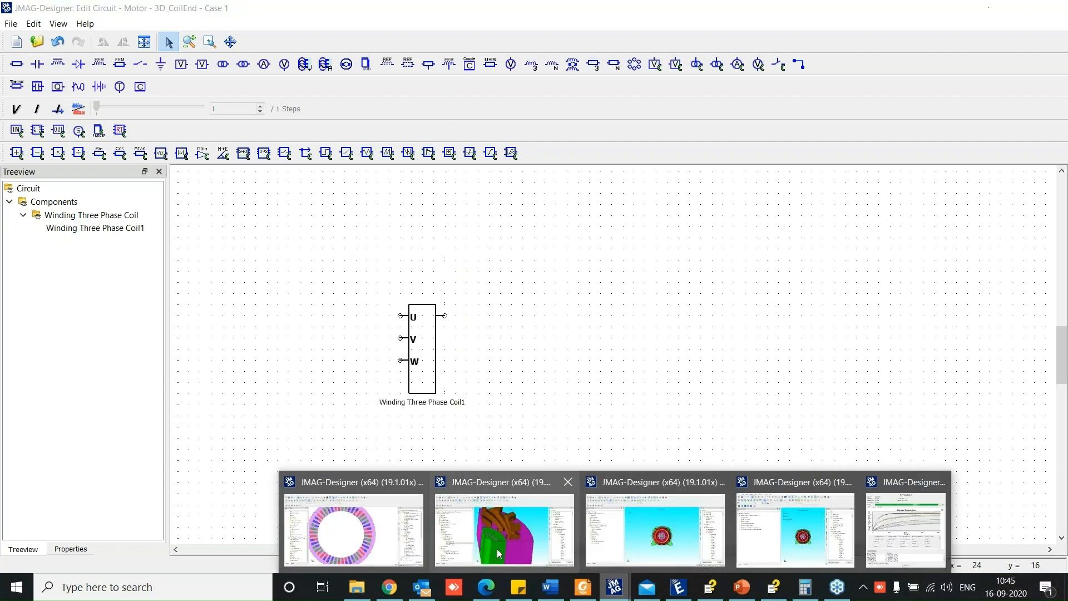
left_click(379, 520)
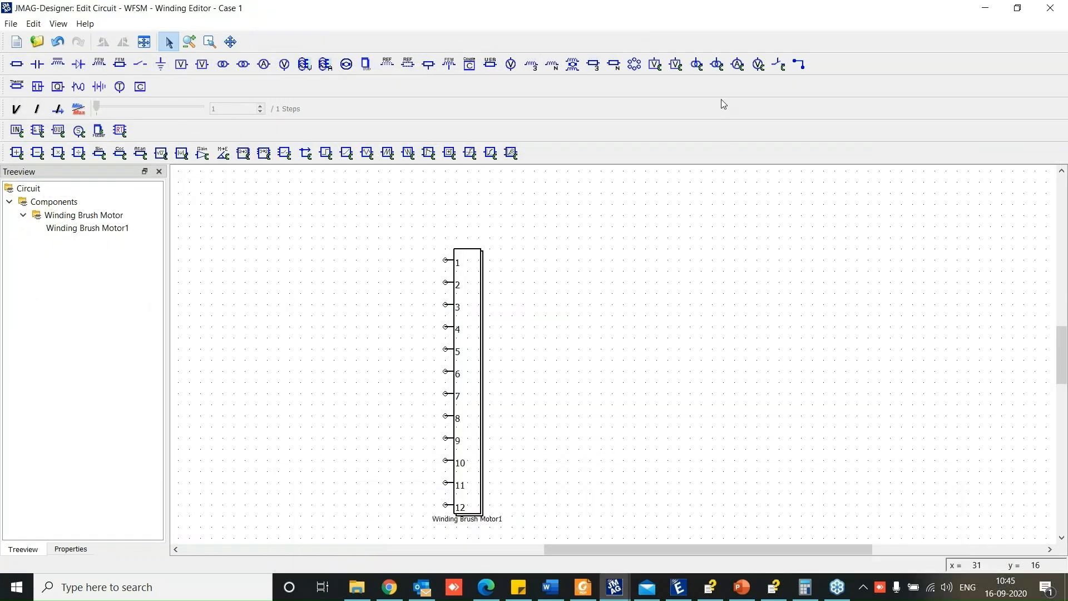
left_click(985, 8)
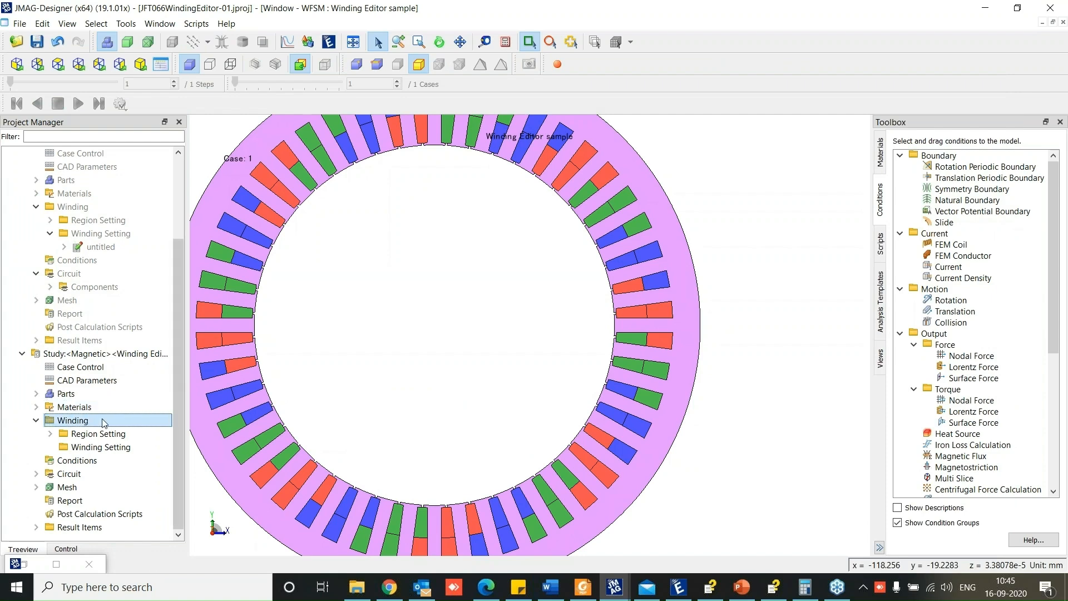
right_click(96, 439)
left_click(106, 440)
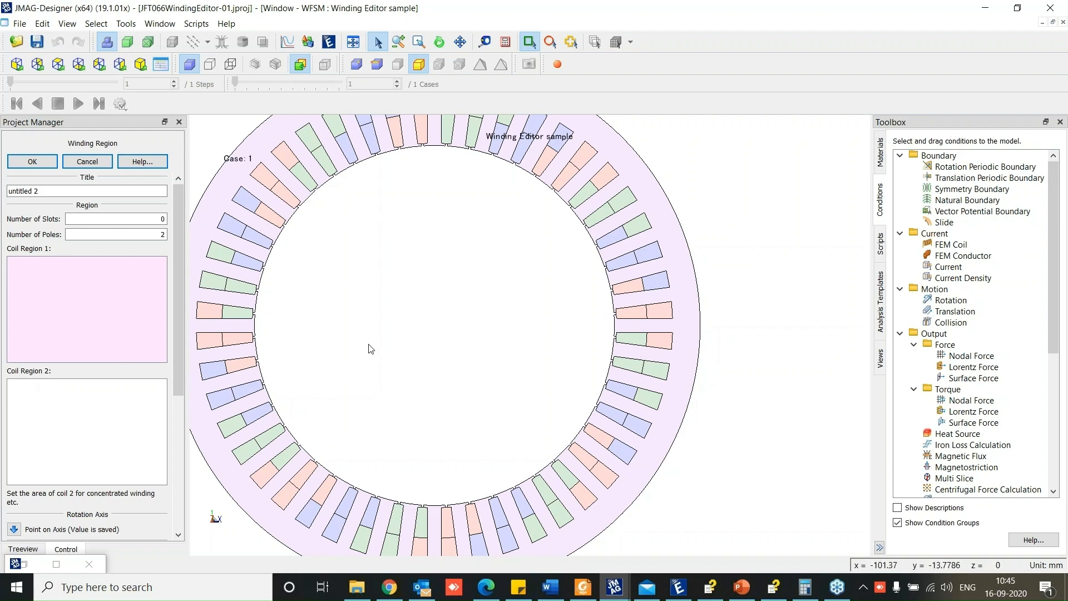
scroll(369, 346, "down", 3)
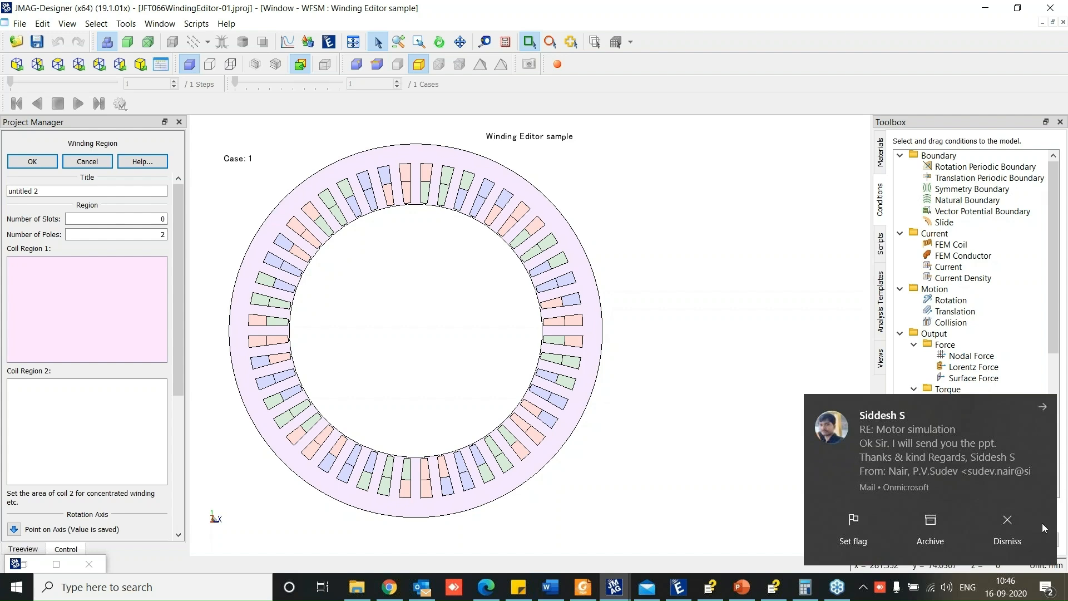
left_click(1008, 529)
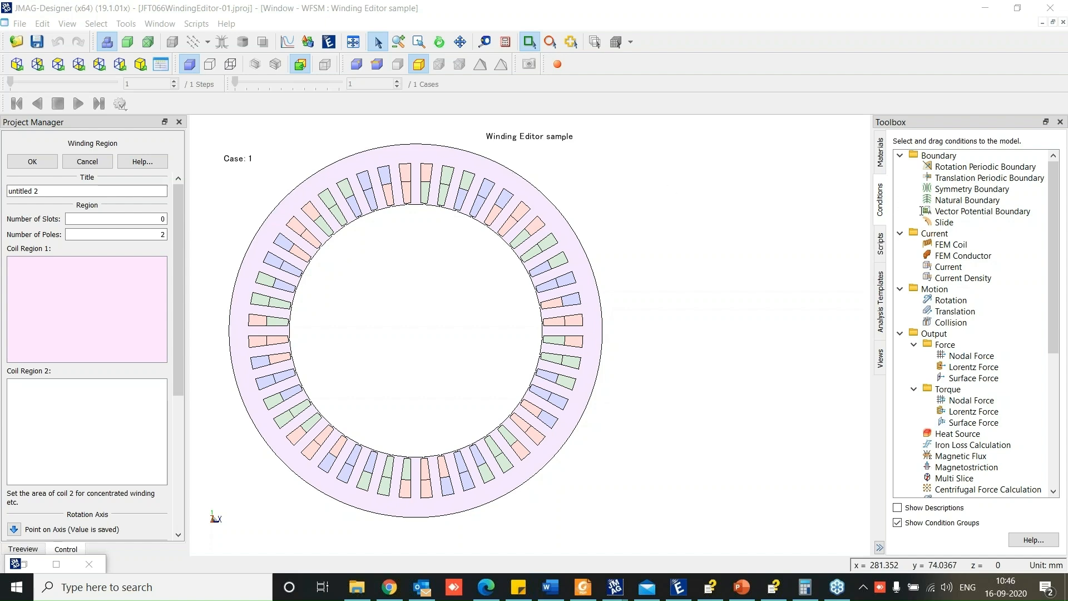
left_click(87, 161)
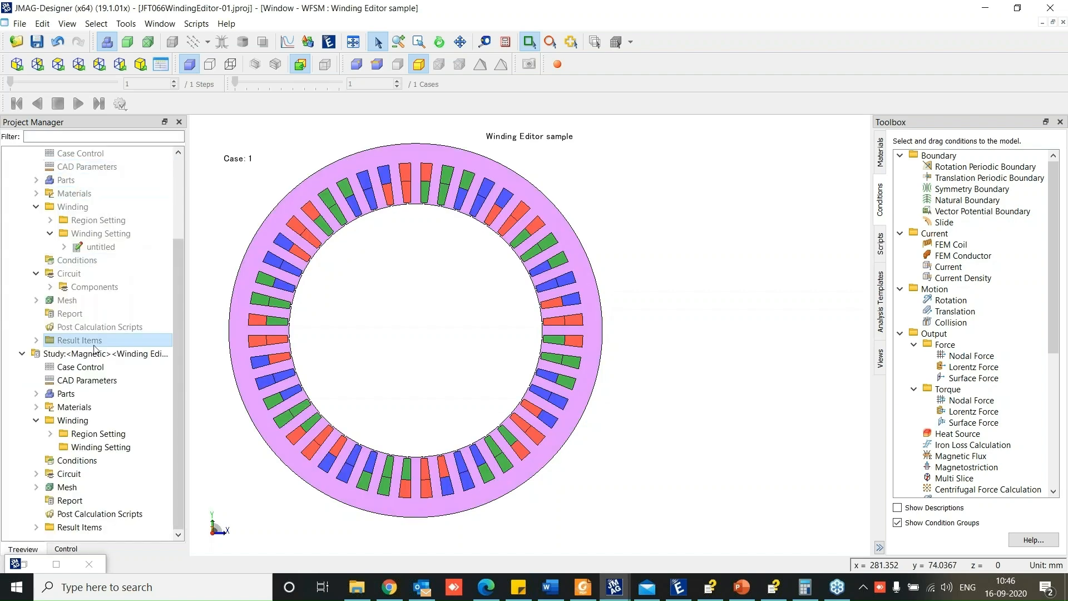
Open a new three-phase winding setting in the first study, examine the layer and coil pitch options of its winding, and cancel it
left_click(96, 235)
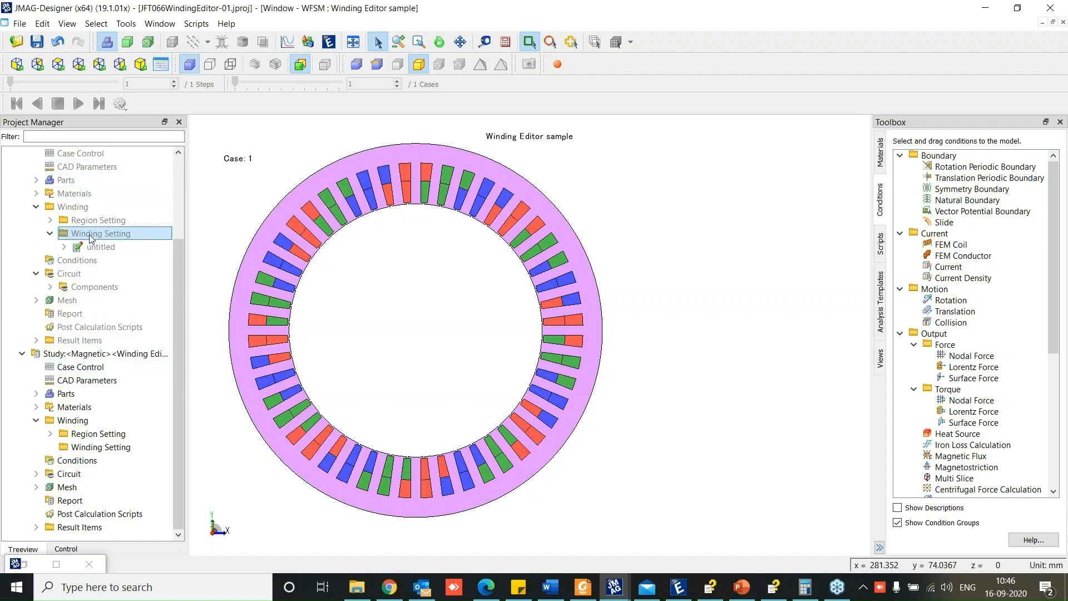
right_click(95, 240)
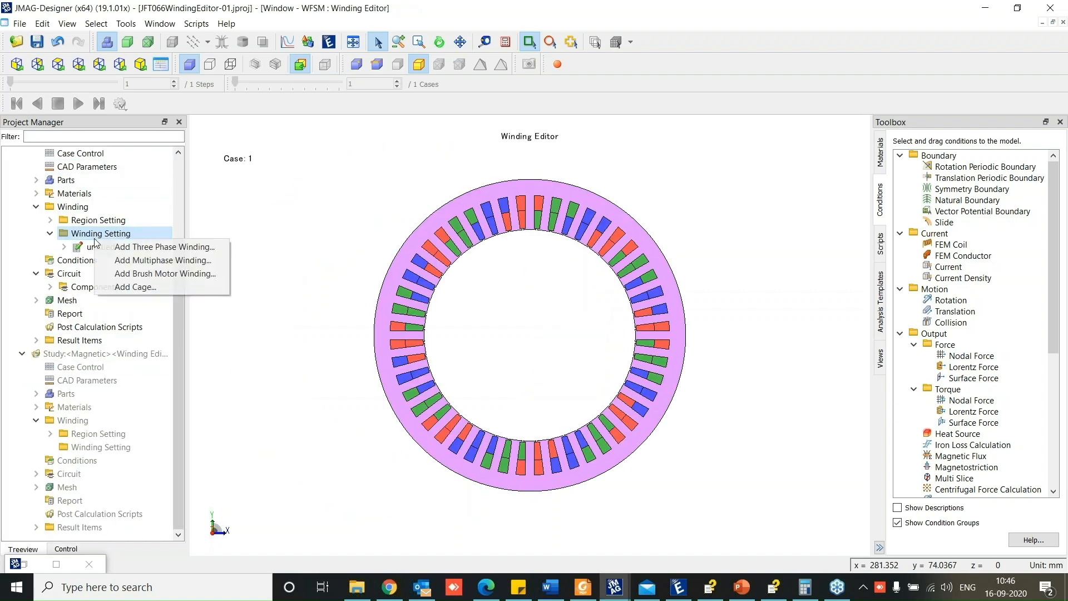
left_click(129, 248)
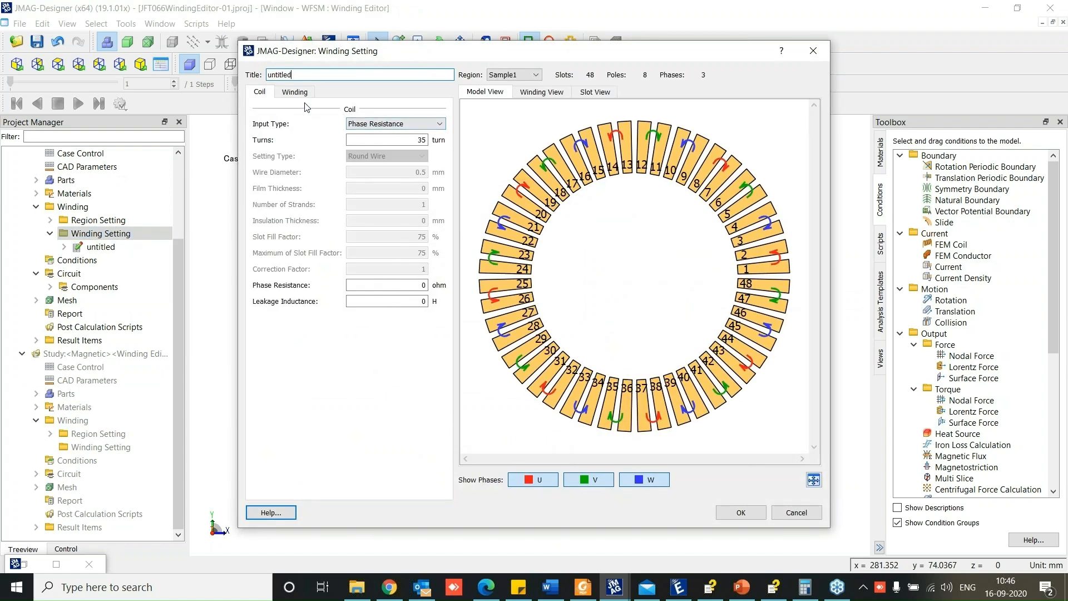
left_click(295, 92)
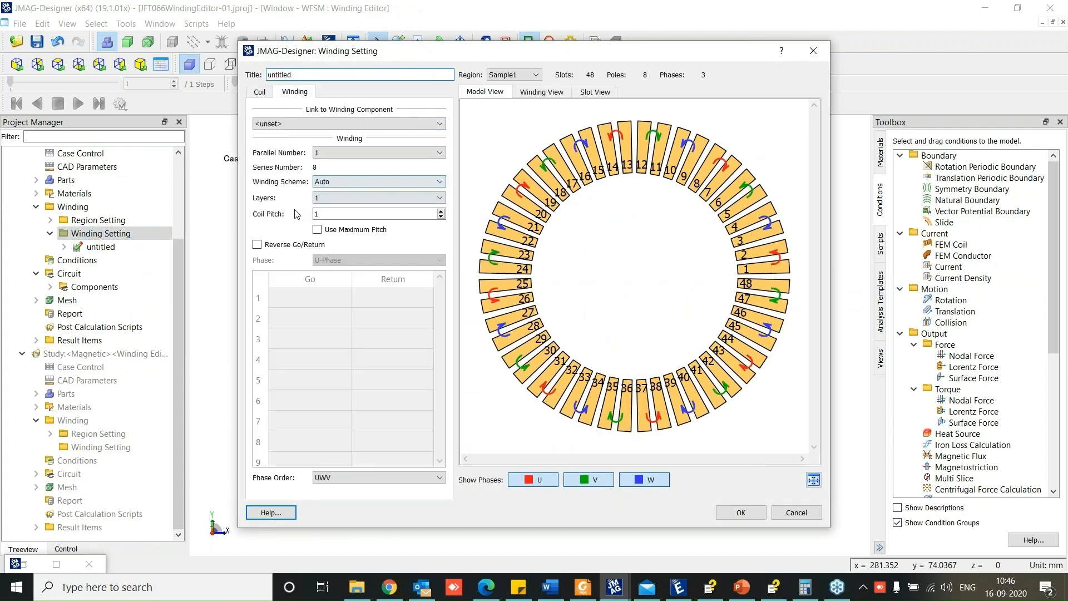
left_click(319, 199)
left_click(329, 208)
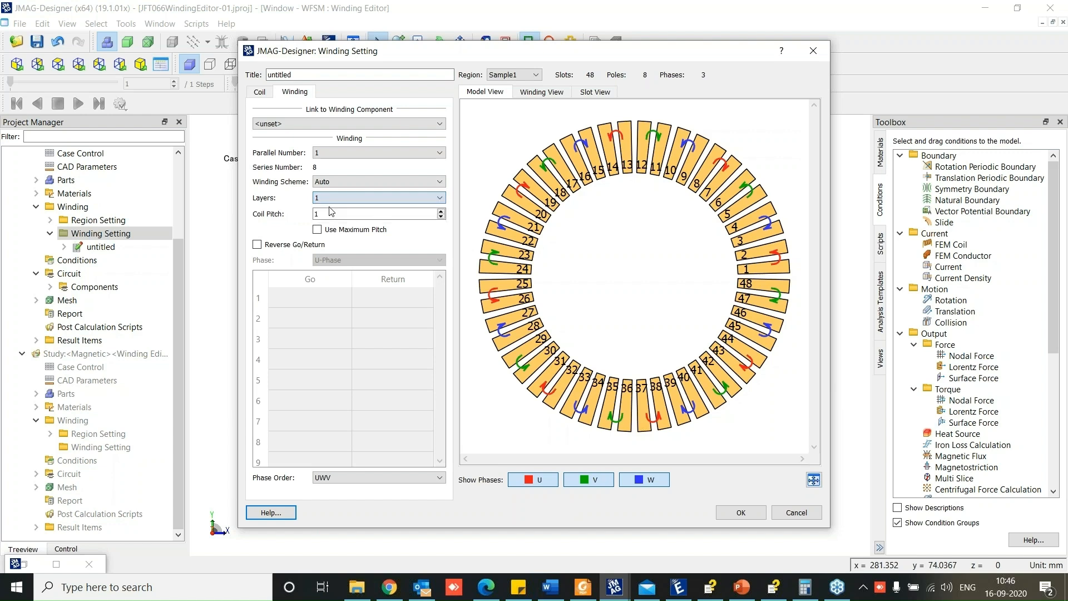
left_click(317, 200)
left_click(333, 210)
left_click(331, 206)
left_click(328, 207)
left_click(788, 508)
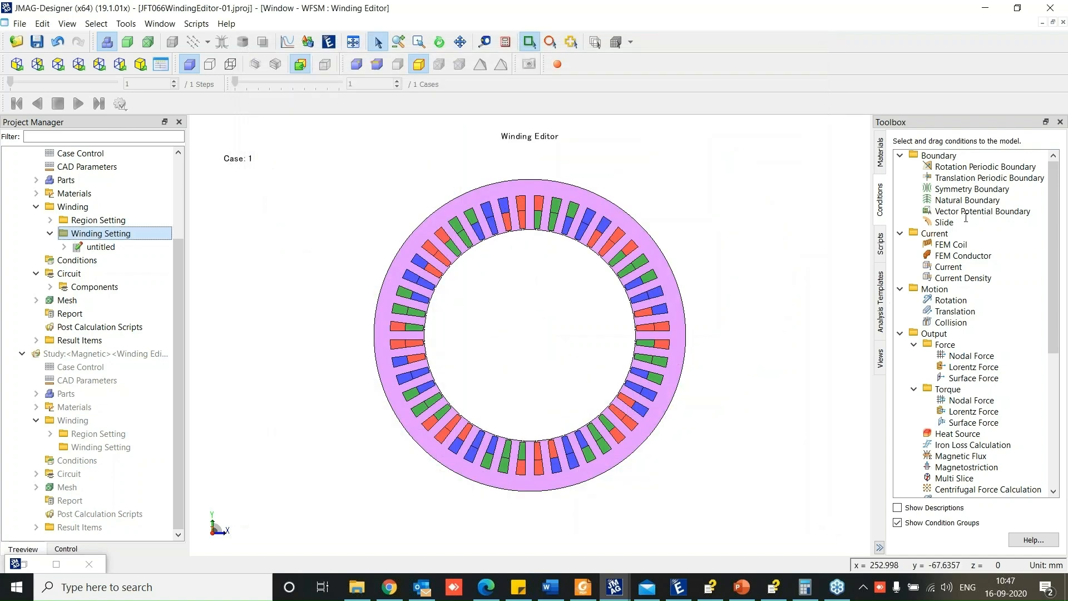
Switch to the JMAG_Winding Editor presentation in PowerPoint at its closing Thank You slide
left_click(983, 228)
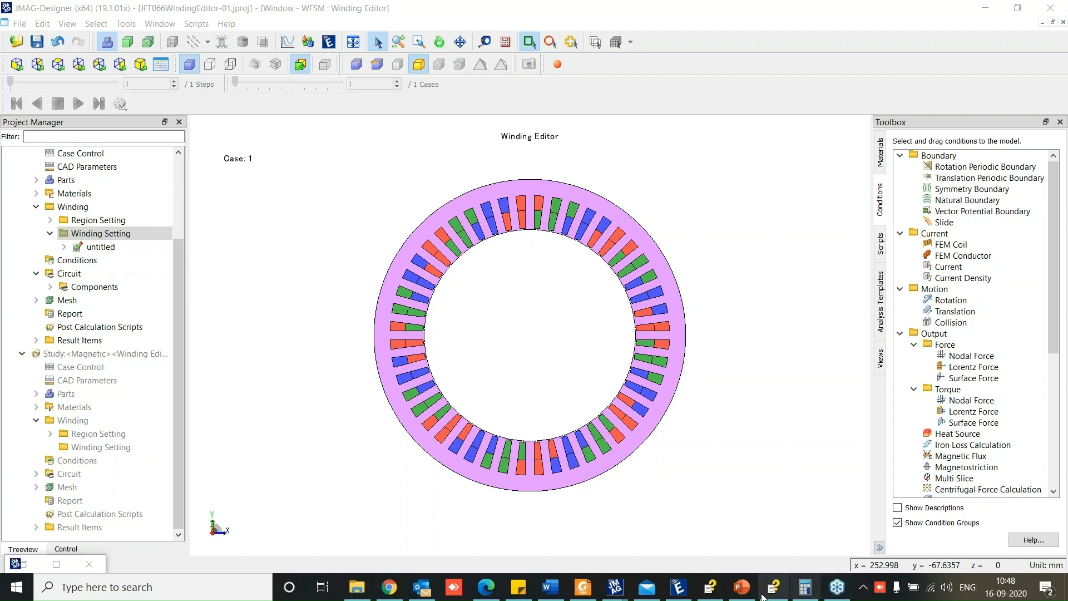
left_click(742, 586)
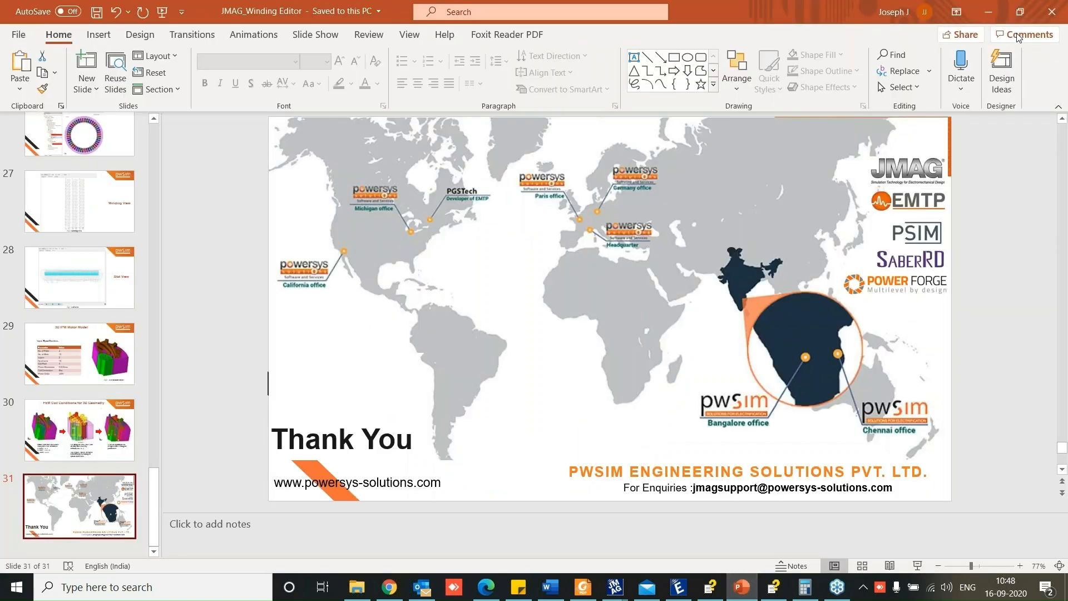